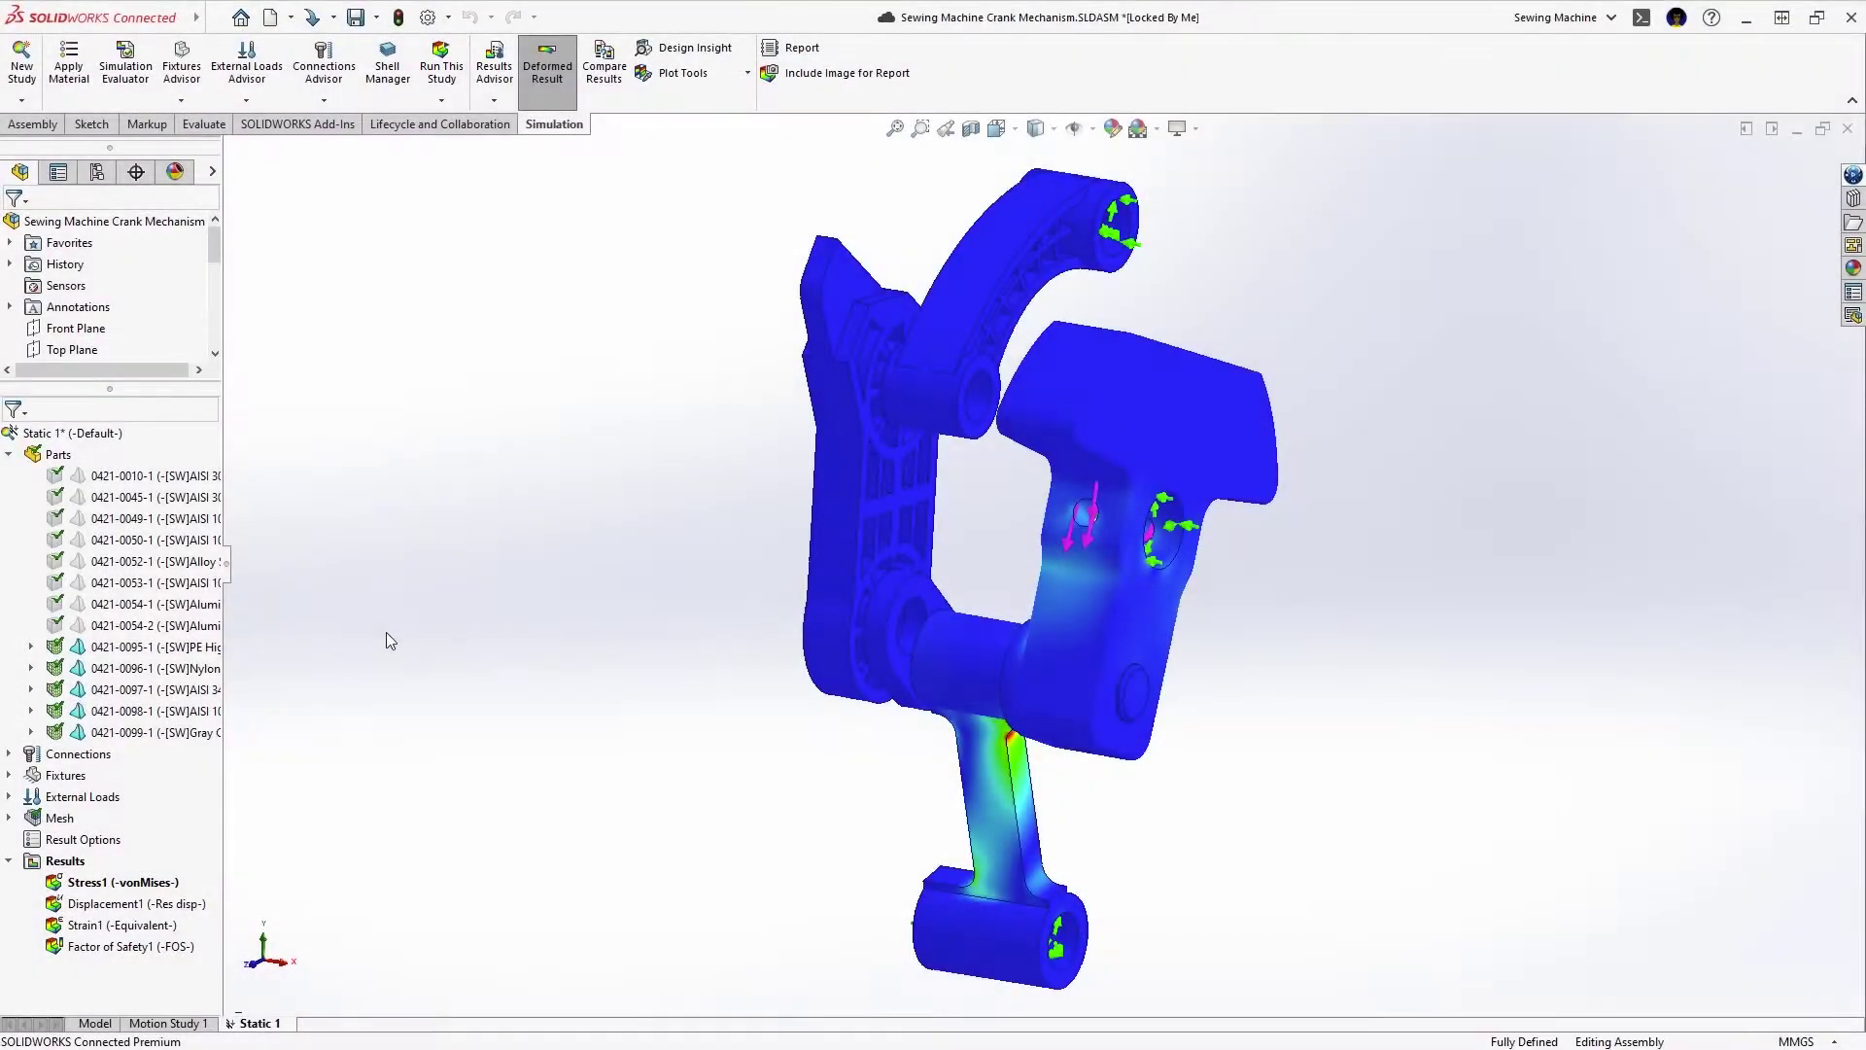
Step: Open the Material dialog for part 0421-0097-1 and expand the Sewing Machine Materials Plastics folder
right_click(218, 689)
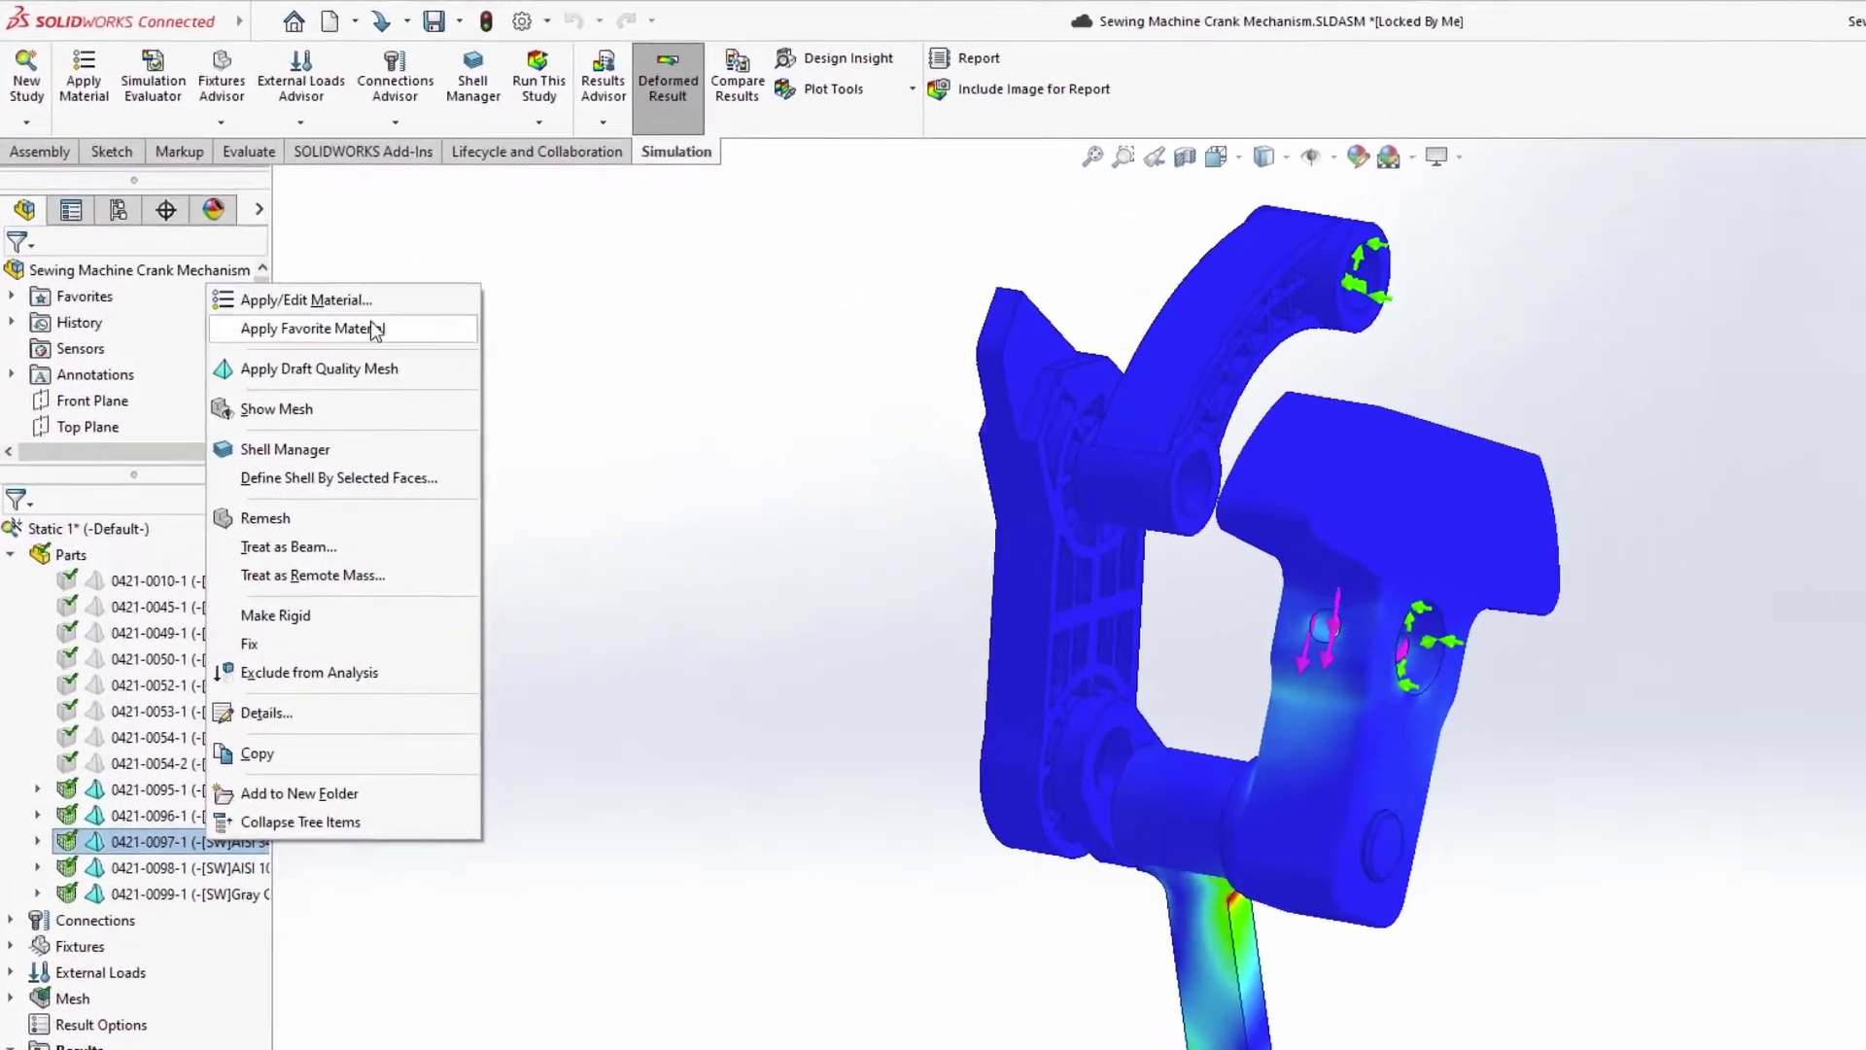
left_click(312, 259)
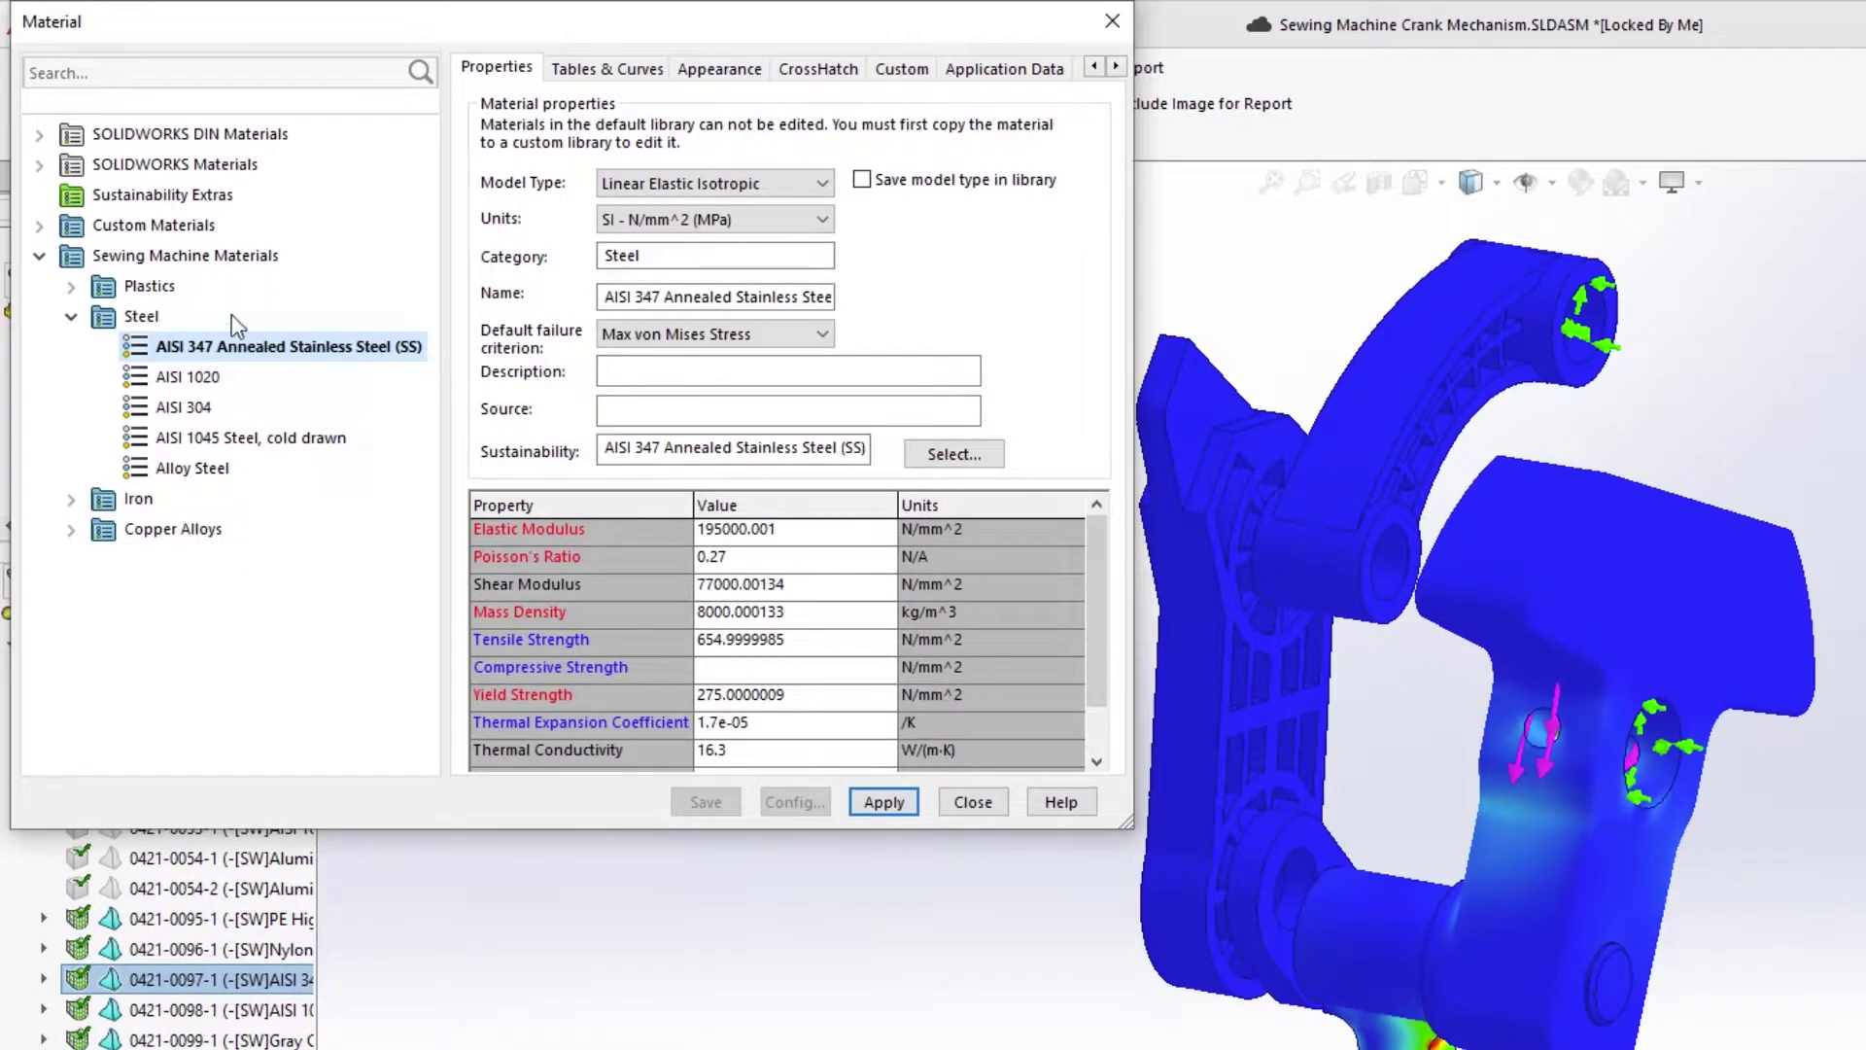
left_click(73, 288)
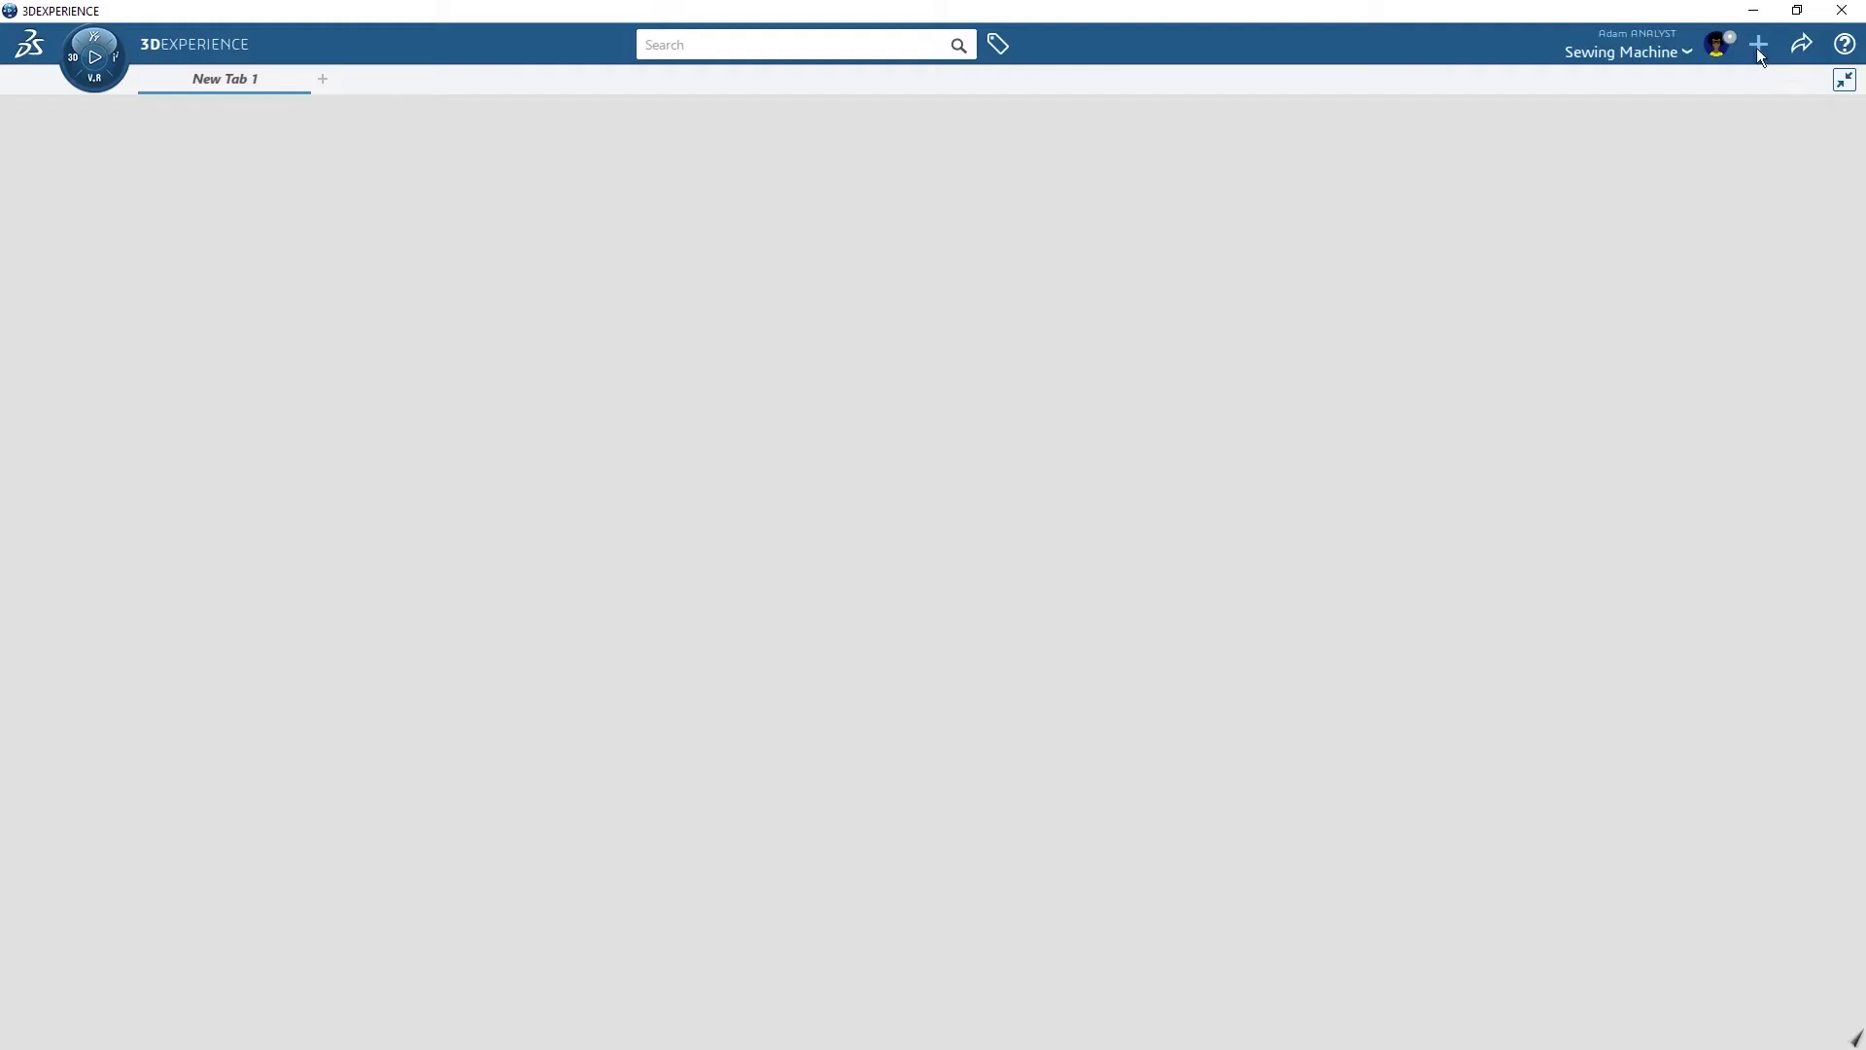
Step: Import Sewing Machine Materials.sldmat into the 3DEXPERIENCE material library and close the import report
left_click(1757, 47)
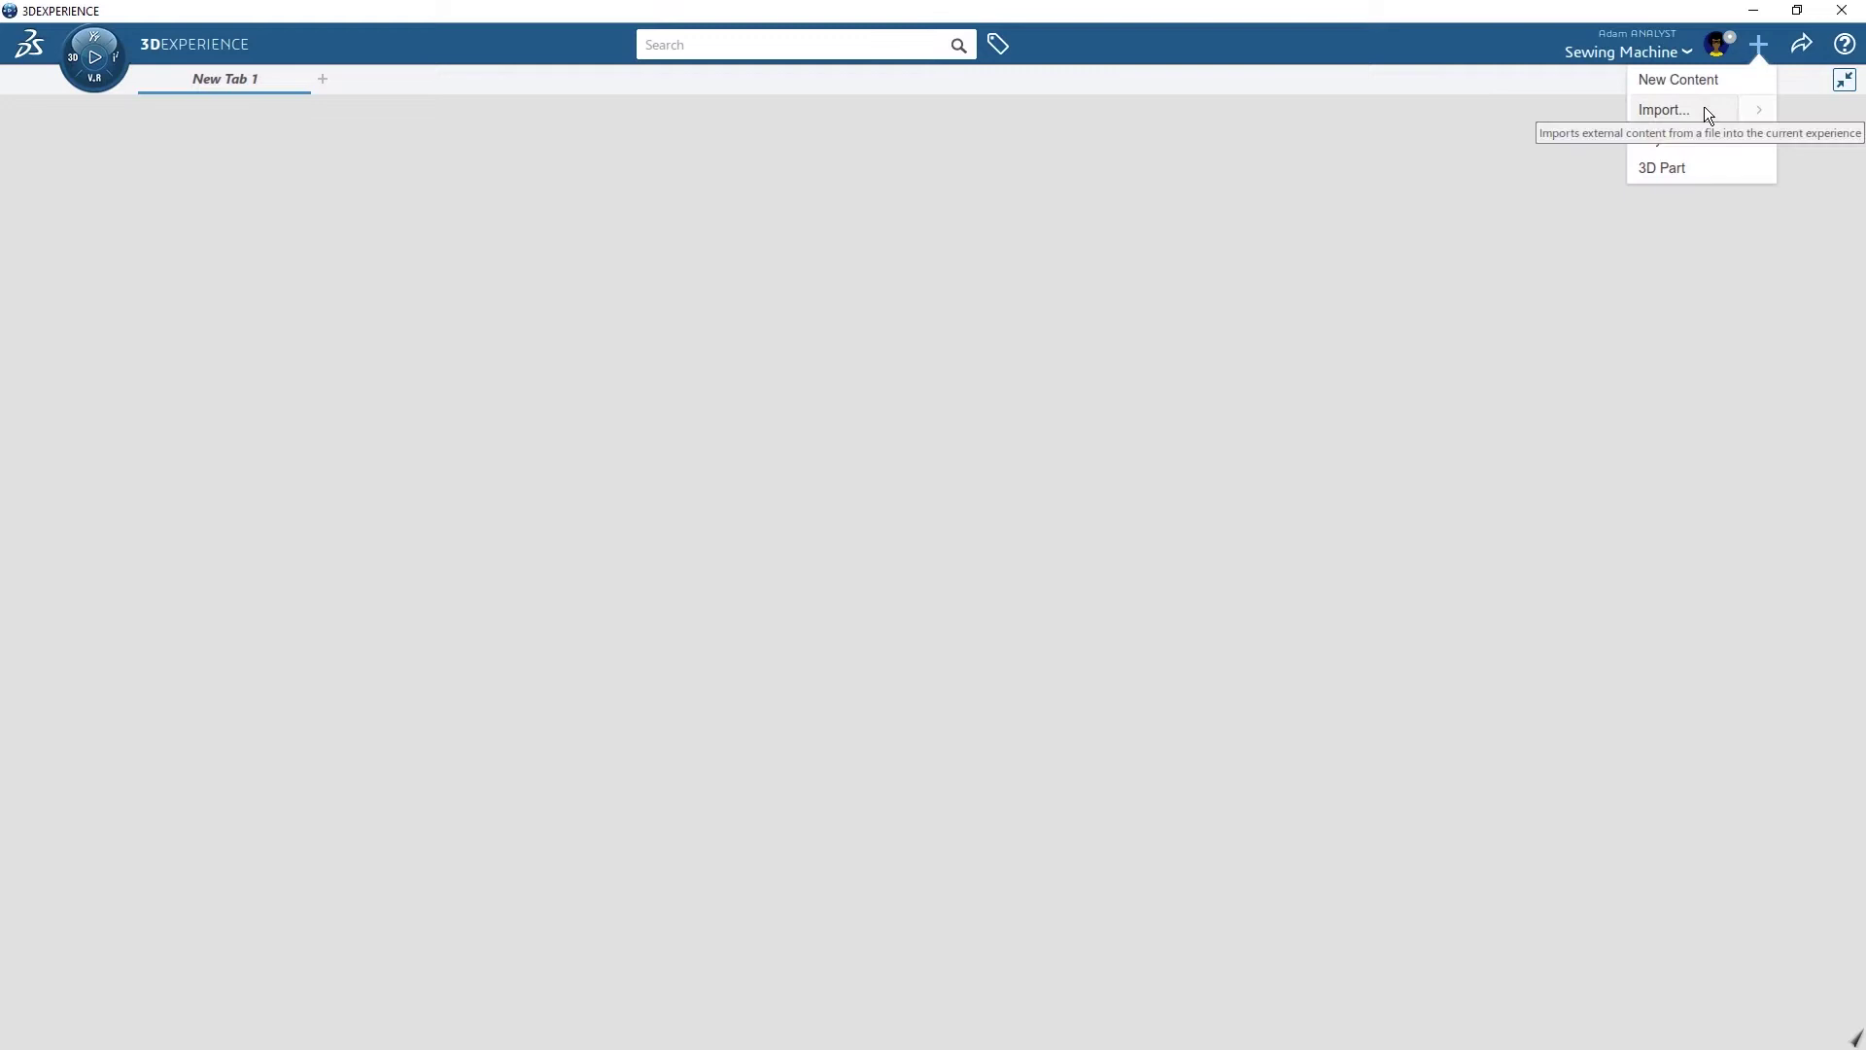
left_click(1707, 111)
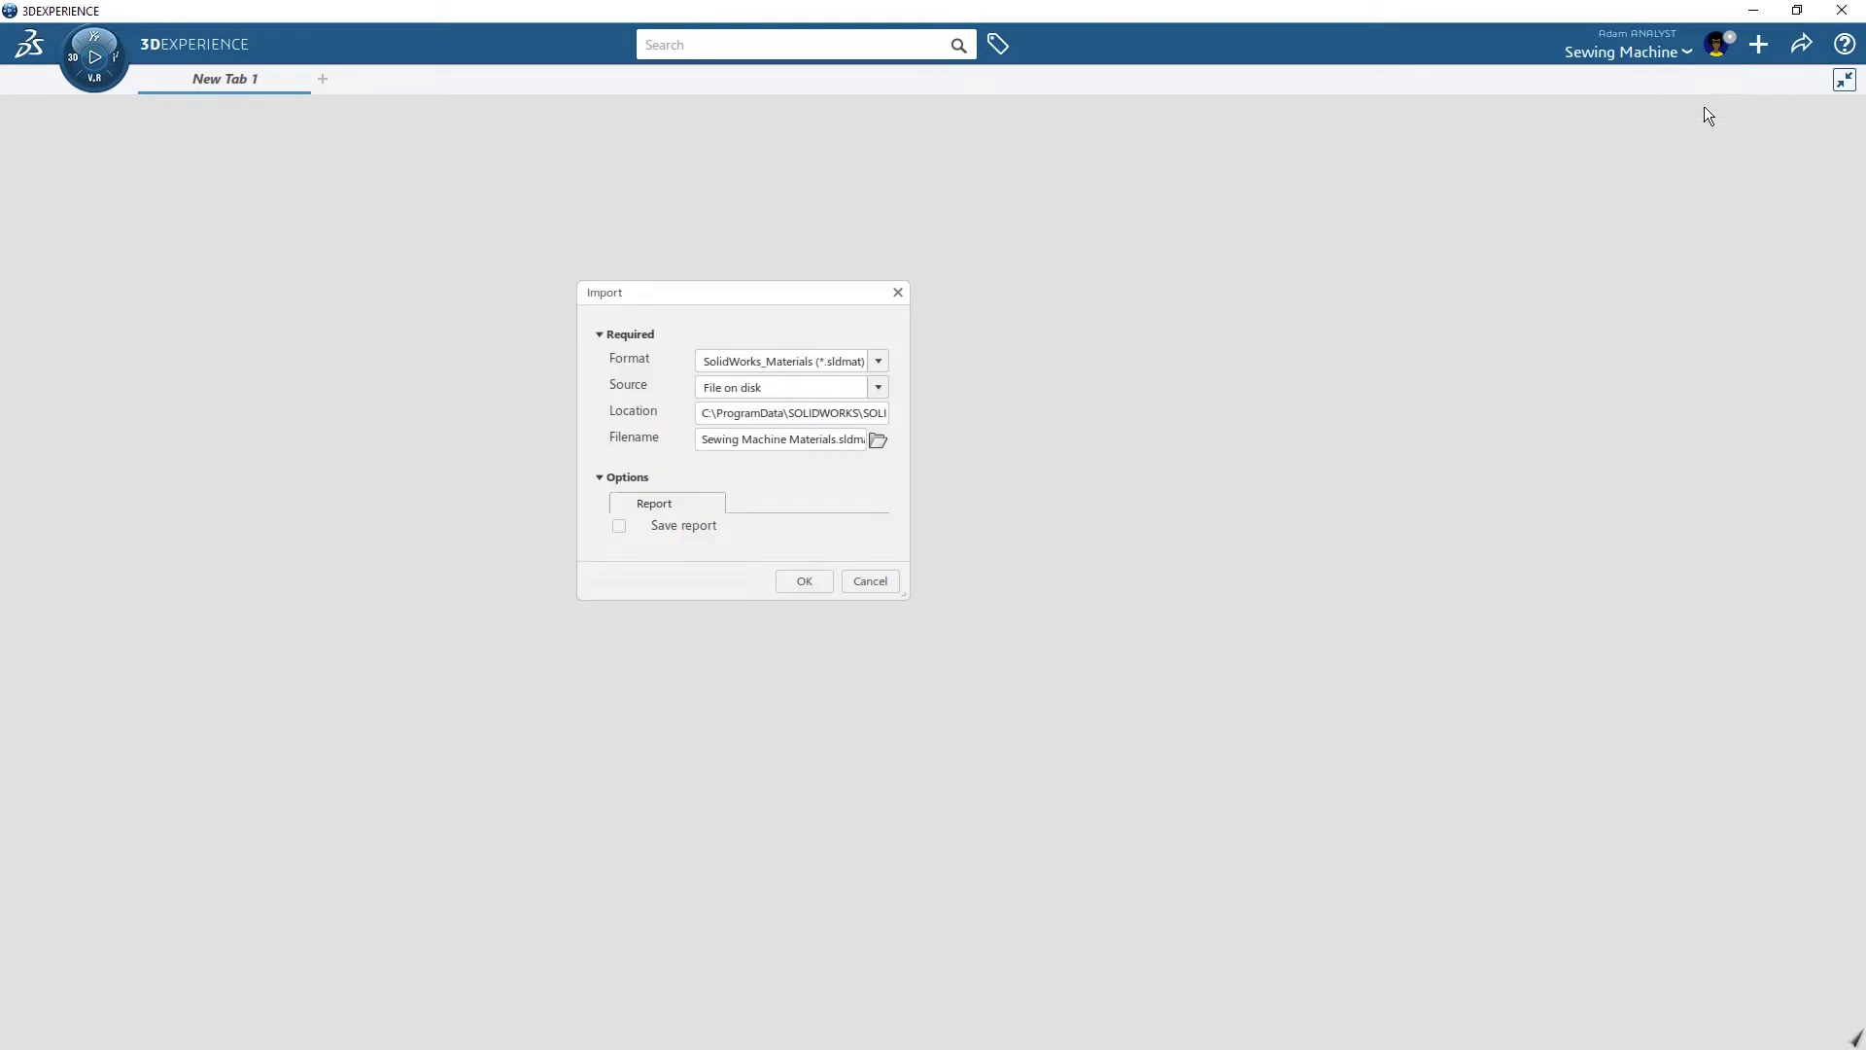
left_click(880, 441)
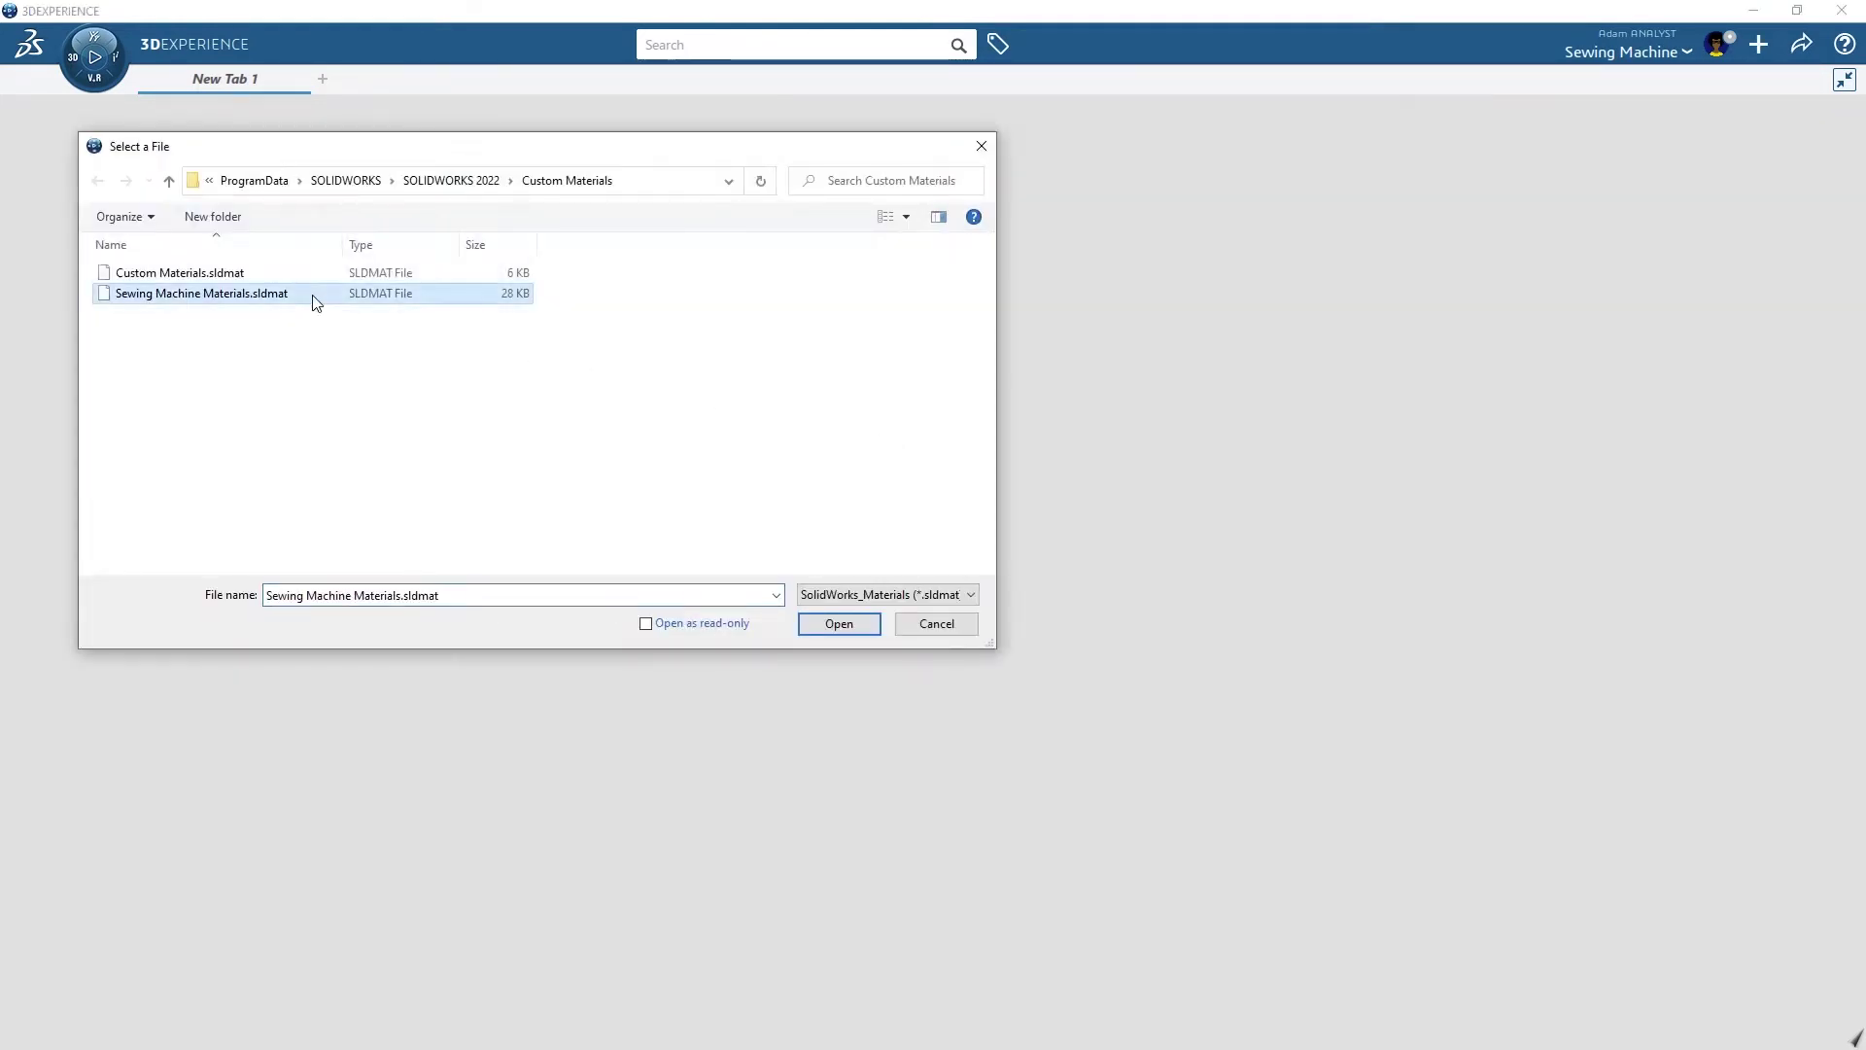
left_click(837, 623)
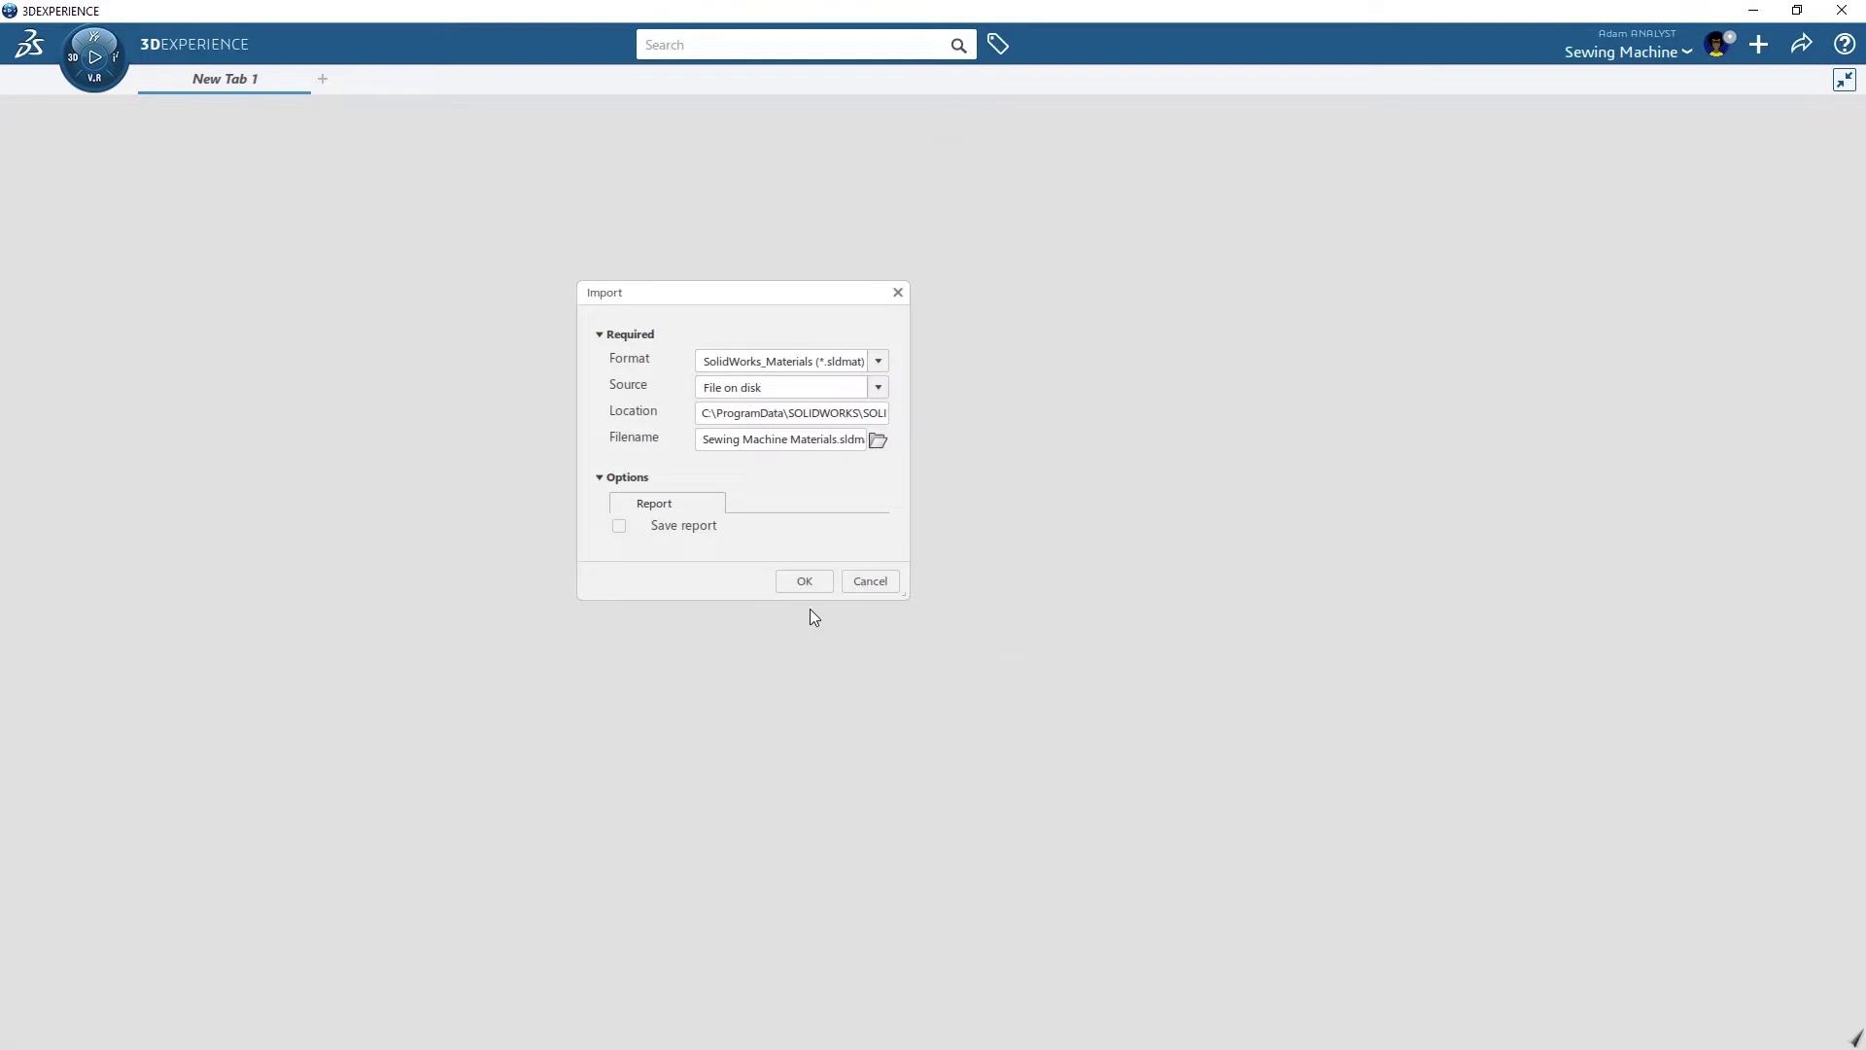
left_click(824, 585)
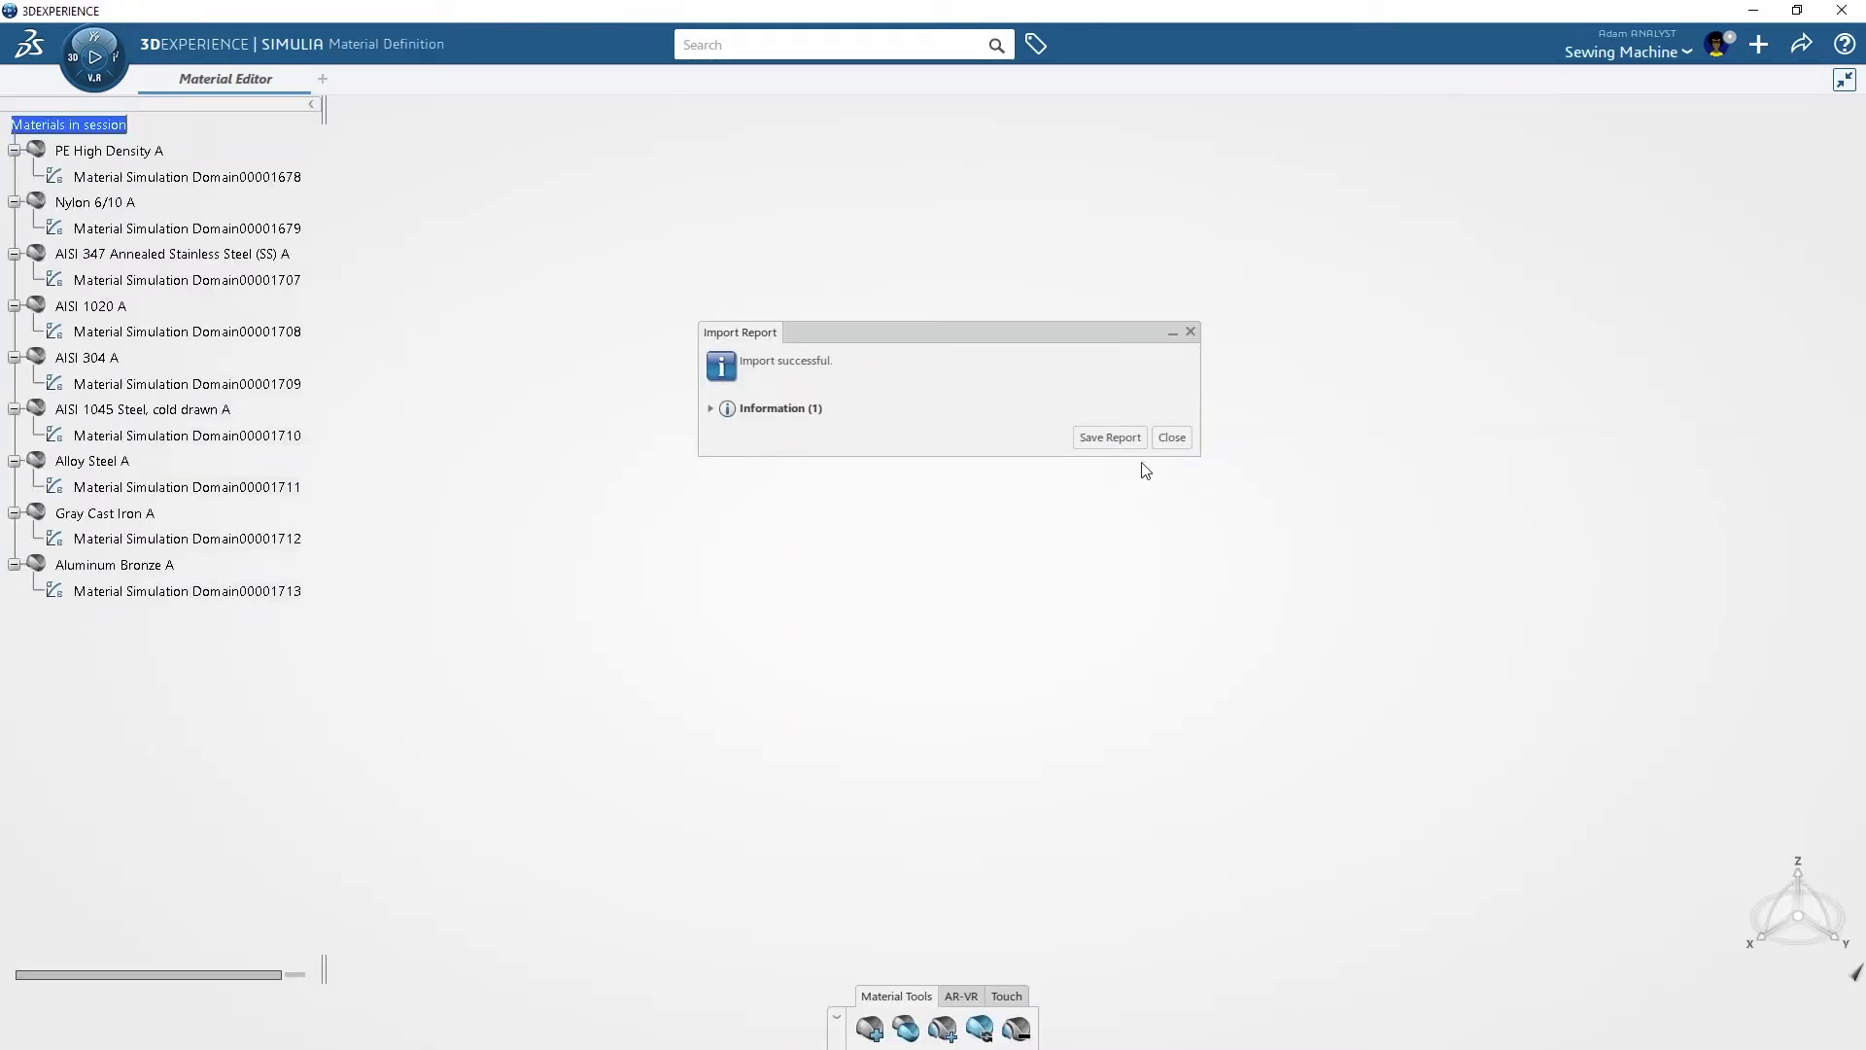
left_click(1172, 437)
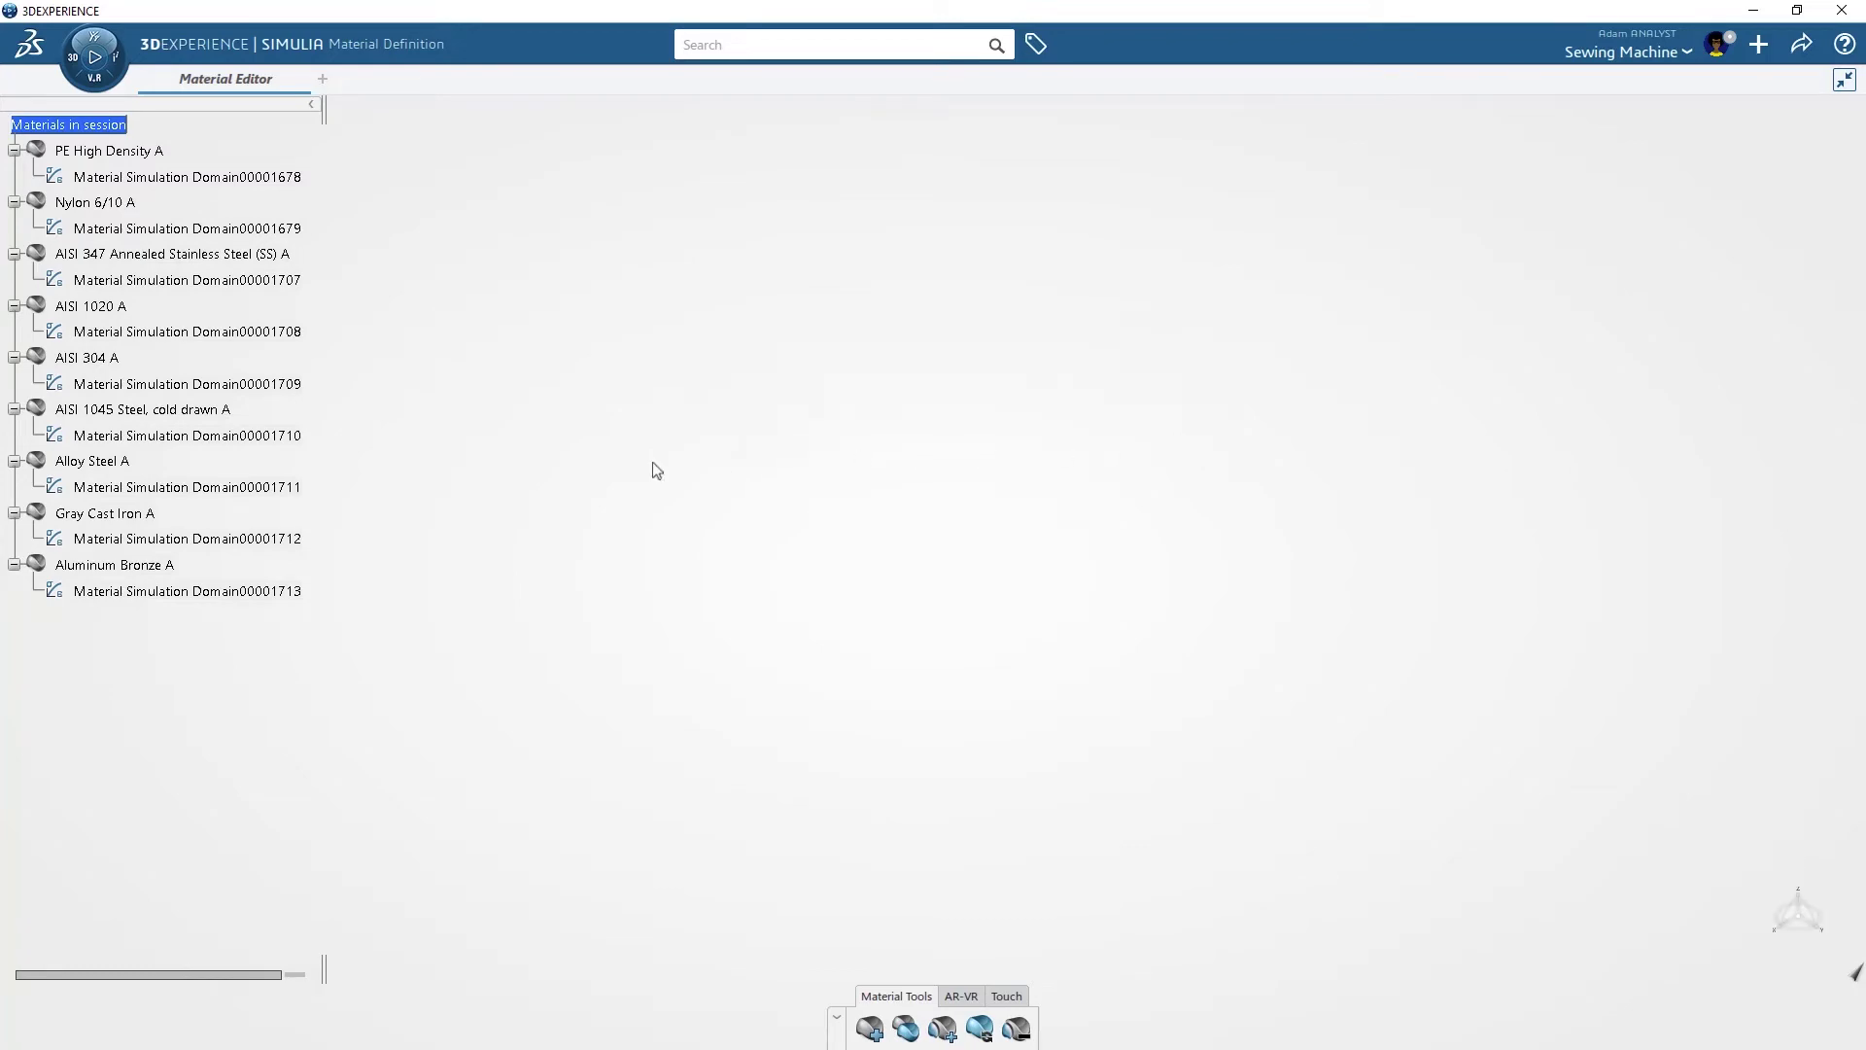
Step: Open Alloy Steel's simulation domain definition and view its SOLIDWORKS Simulation behaviors
double_click(292, 494)
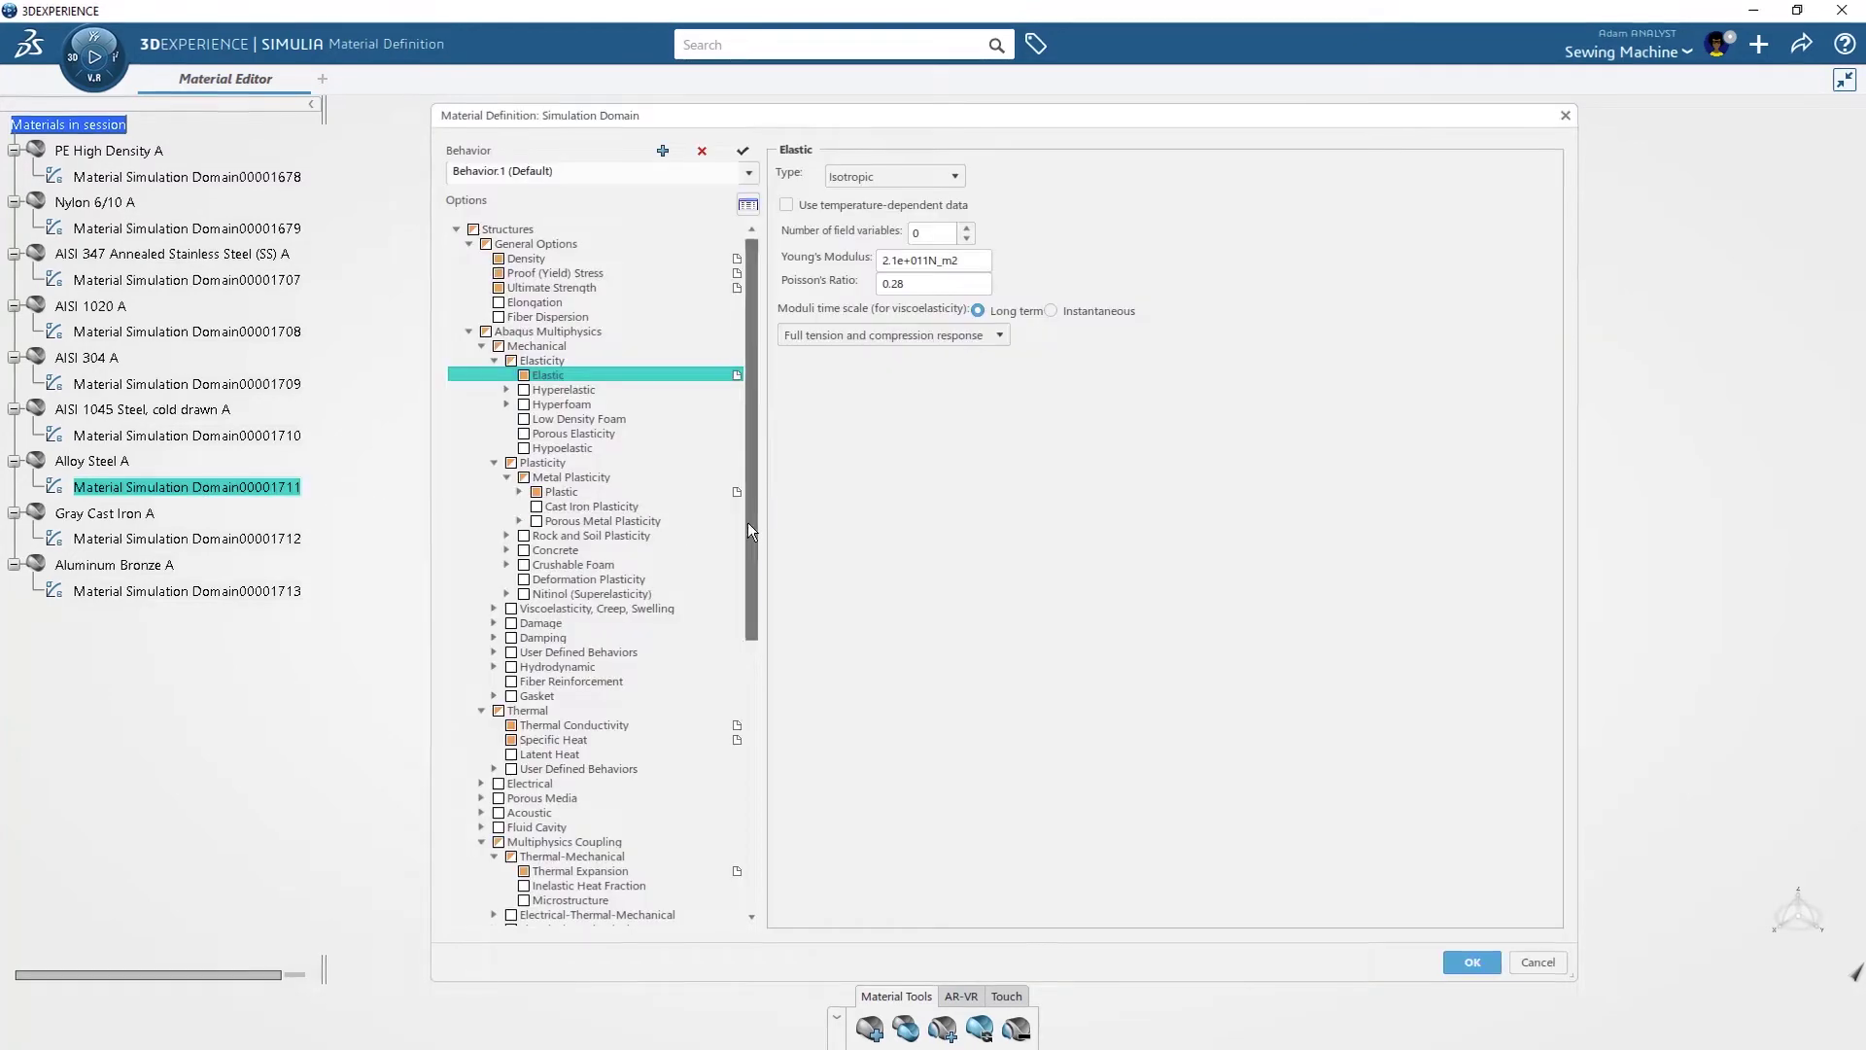
left_click_drag(748, 531, 747, 768)
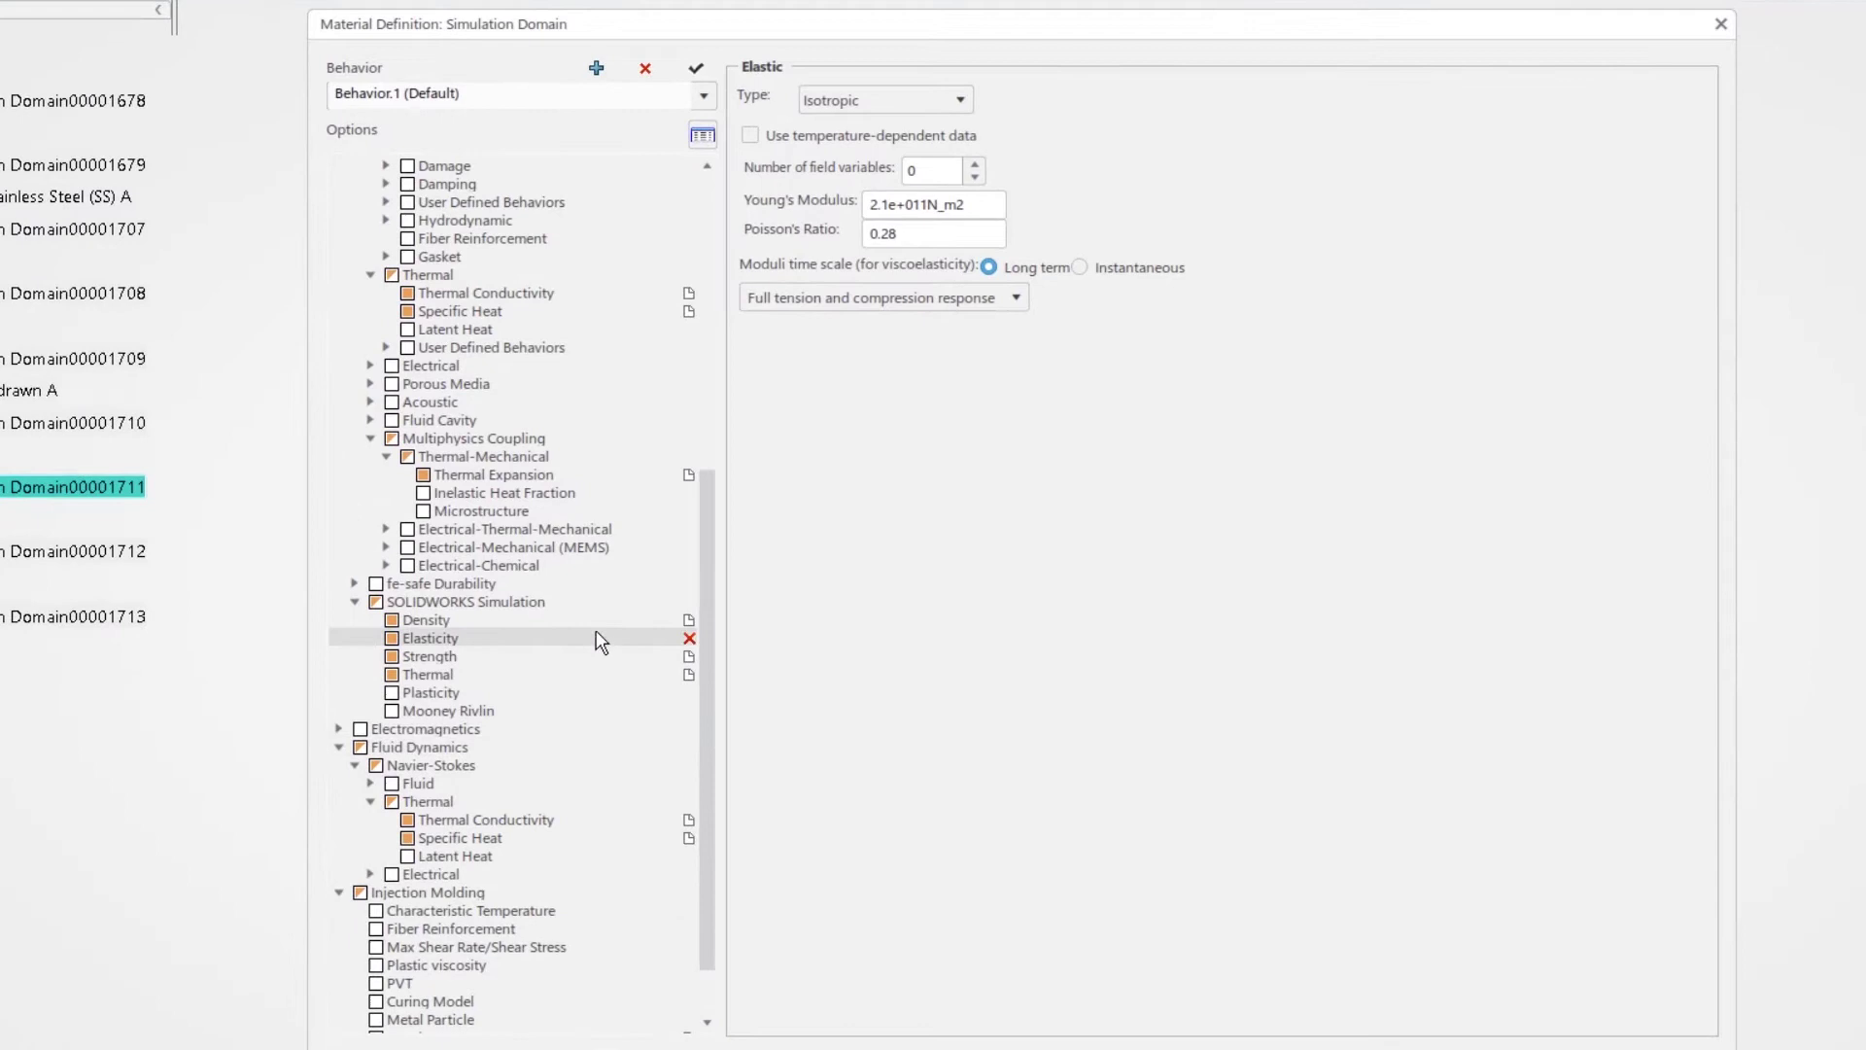
left_click(592, 603)
left_click_drag(707, 541, 702, 206)
Step: Enable Ductile Damage under Damage > Ductile Metals for Alloy Steel
left_click(386, 656)
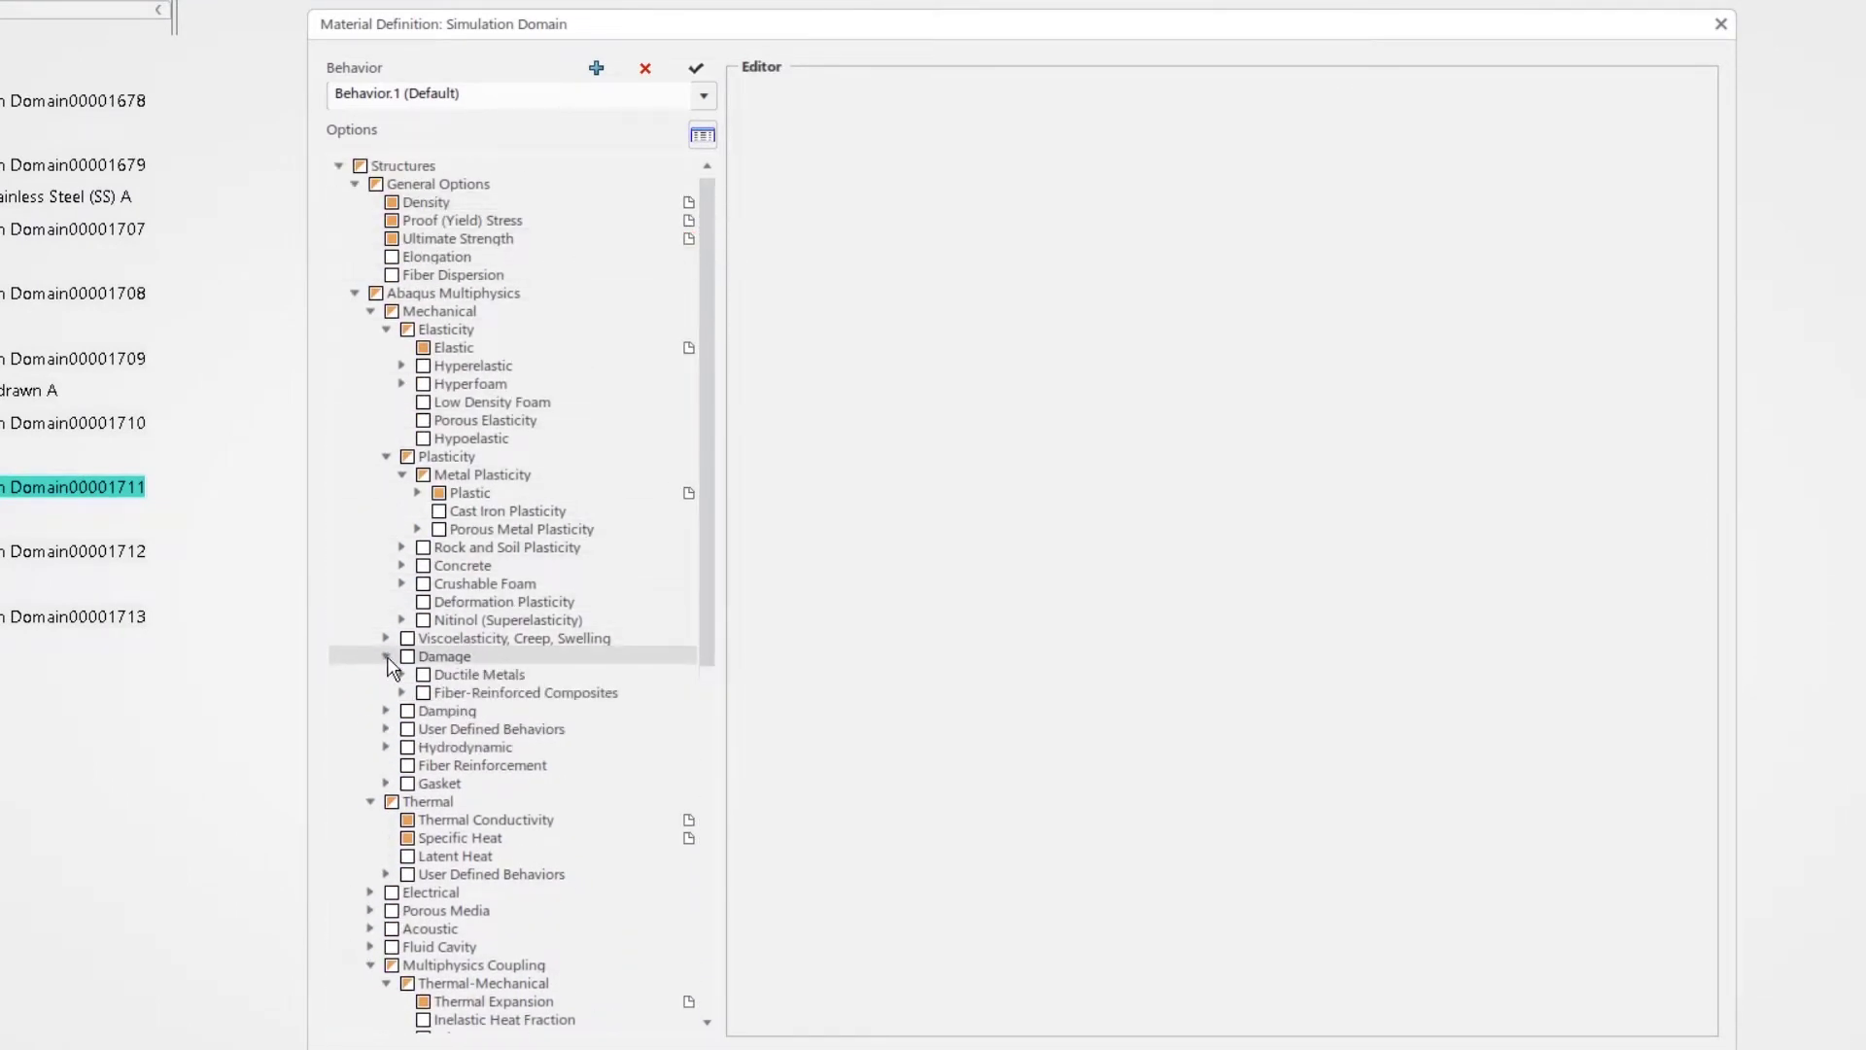
left_click(401, 675)
left_click(417, 692)
left_click(439, 693)
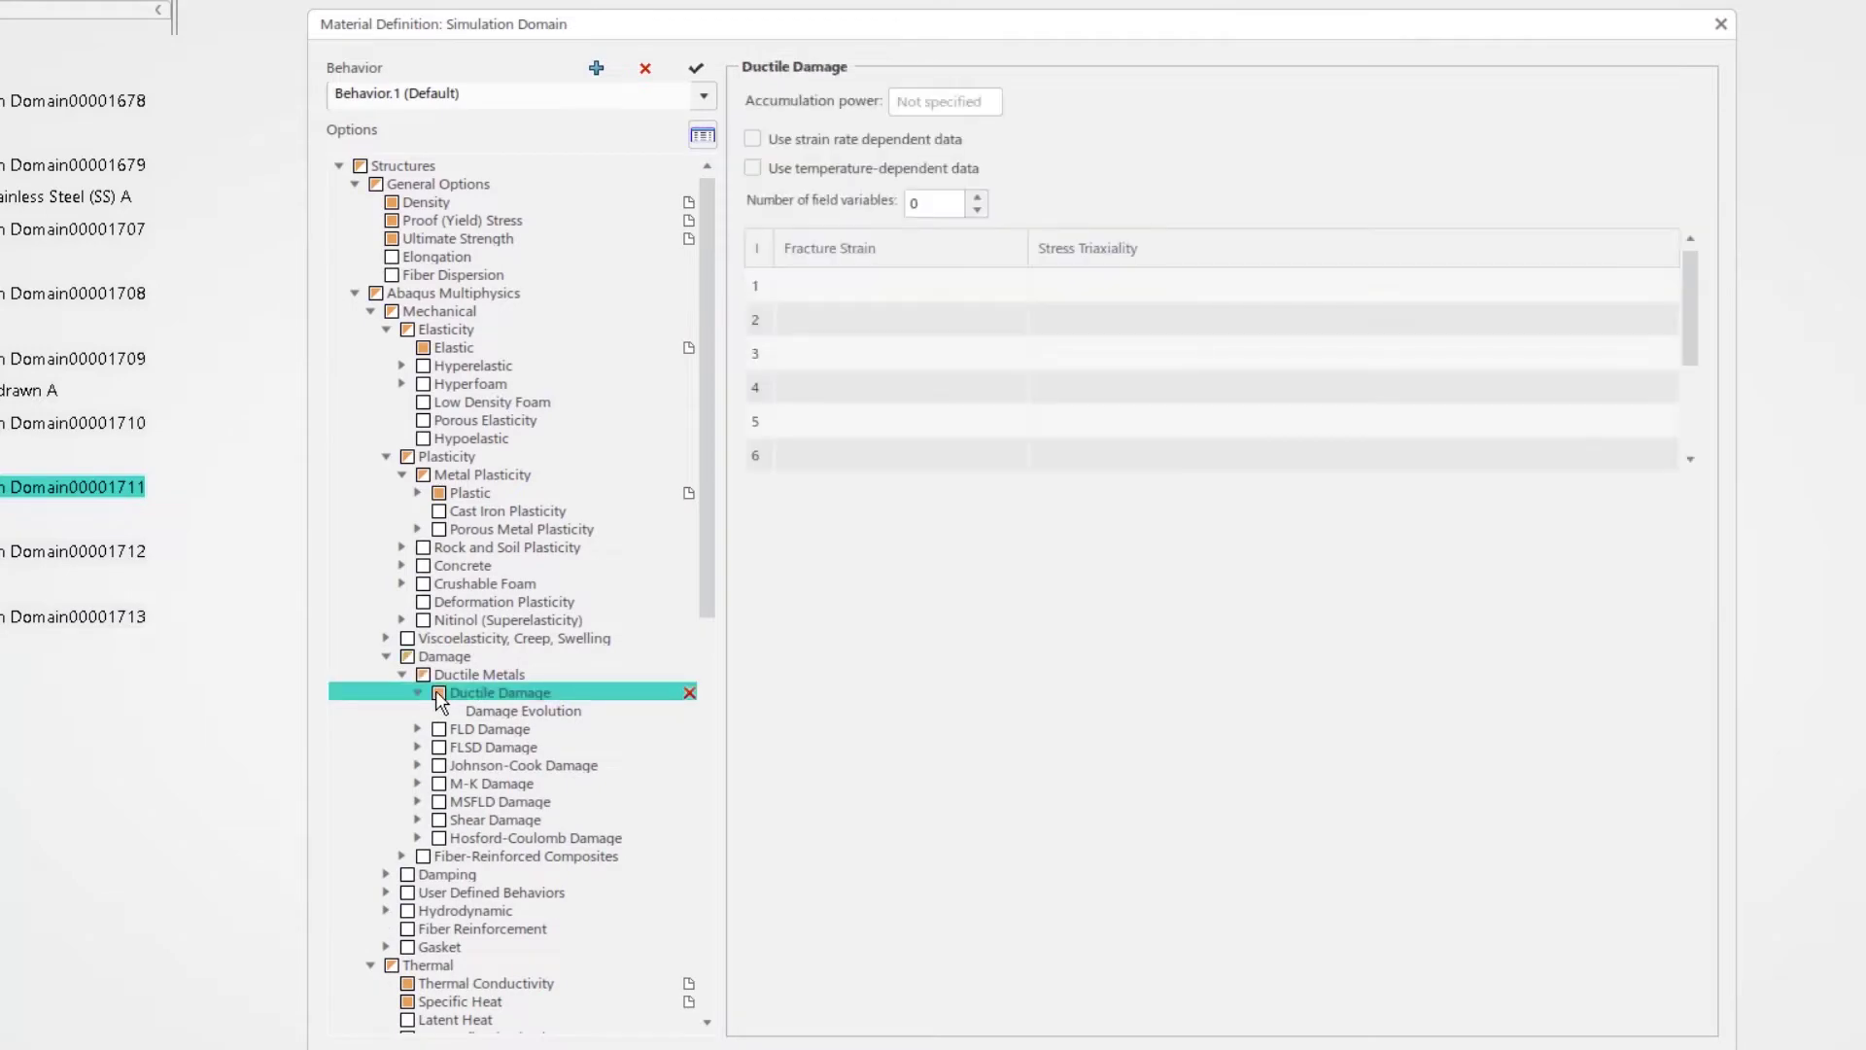
Step: Import the H340LAD Ductile fracture strain versus triaxiality data and show it as an XY plot
left_click(836, 383)
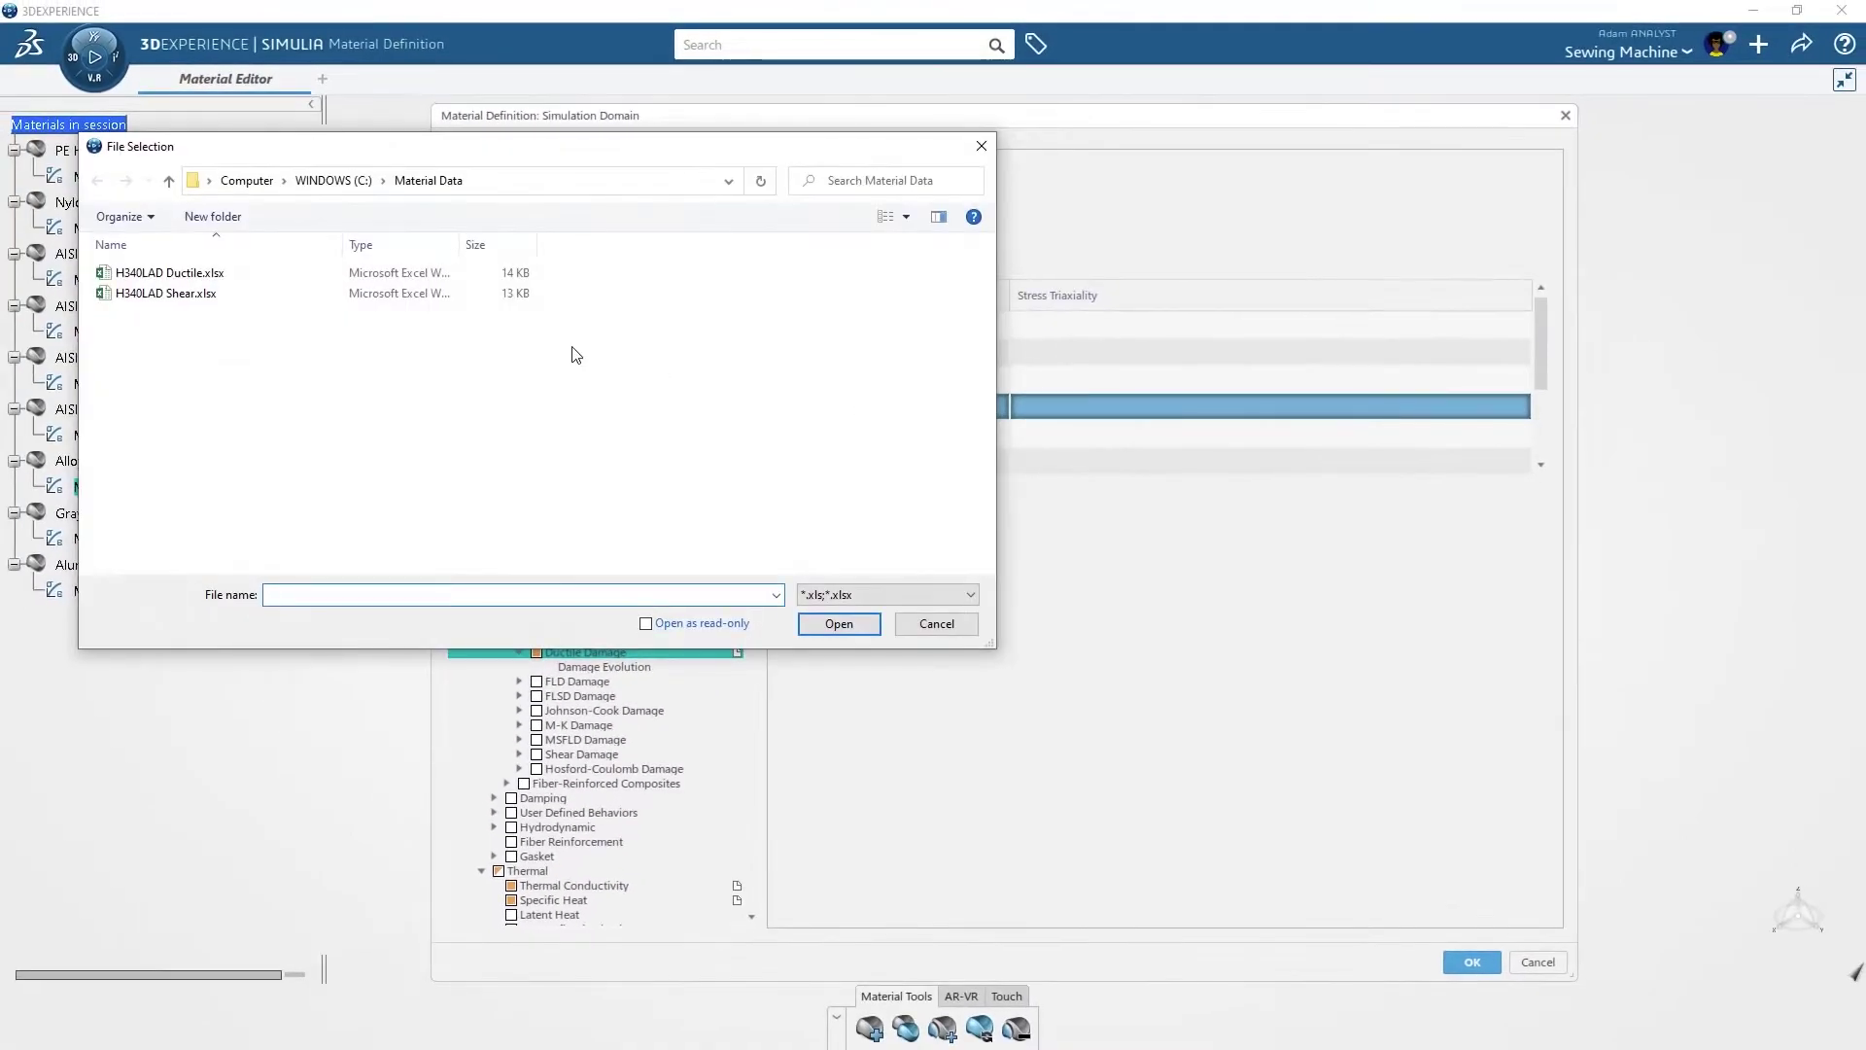
double_click(304, 279)
right_click(884, 379)
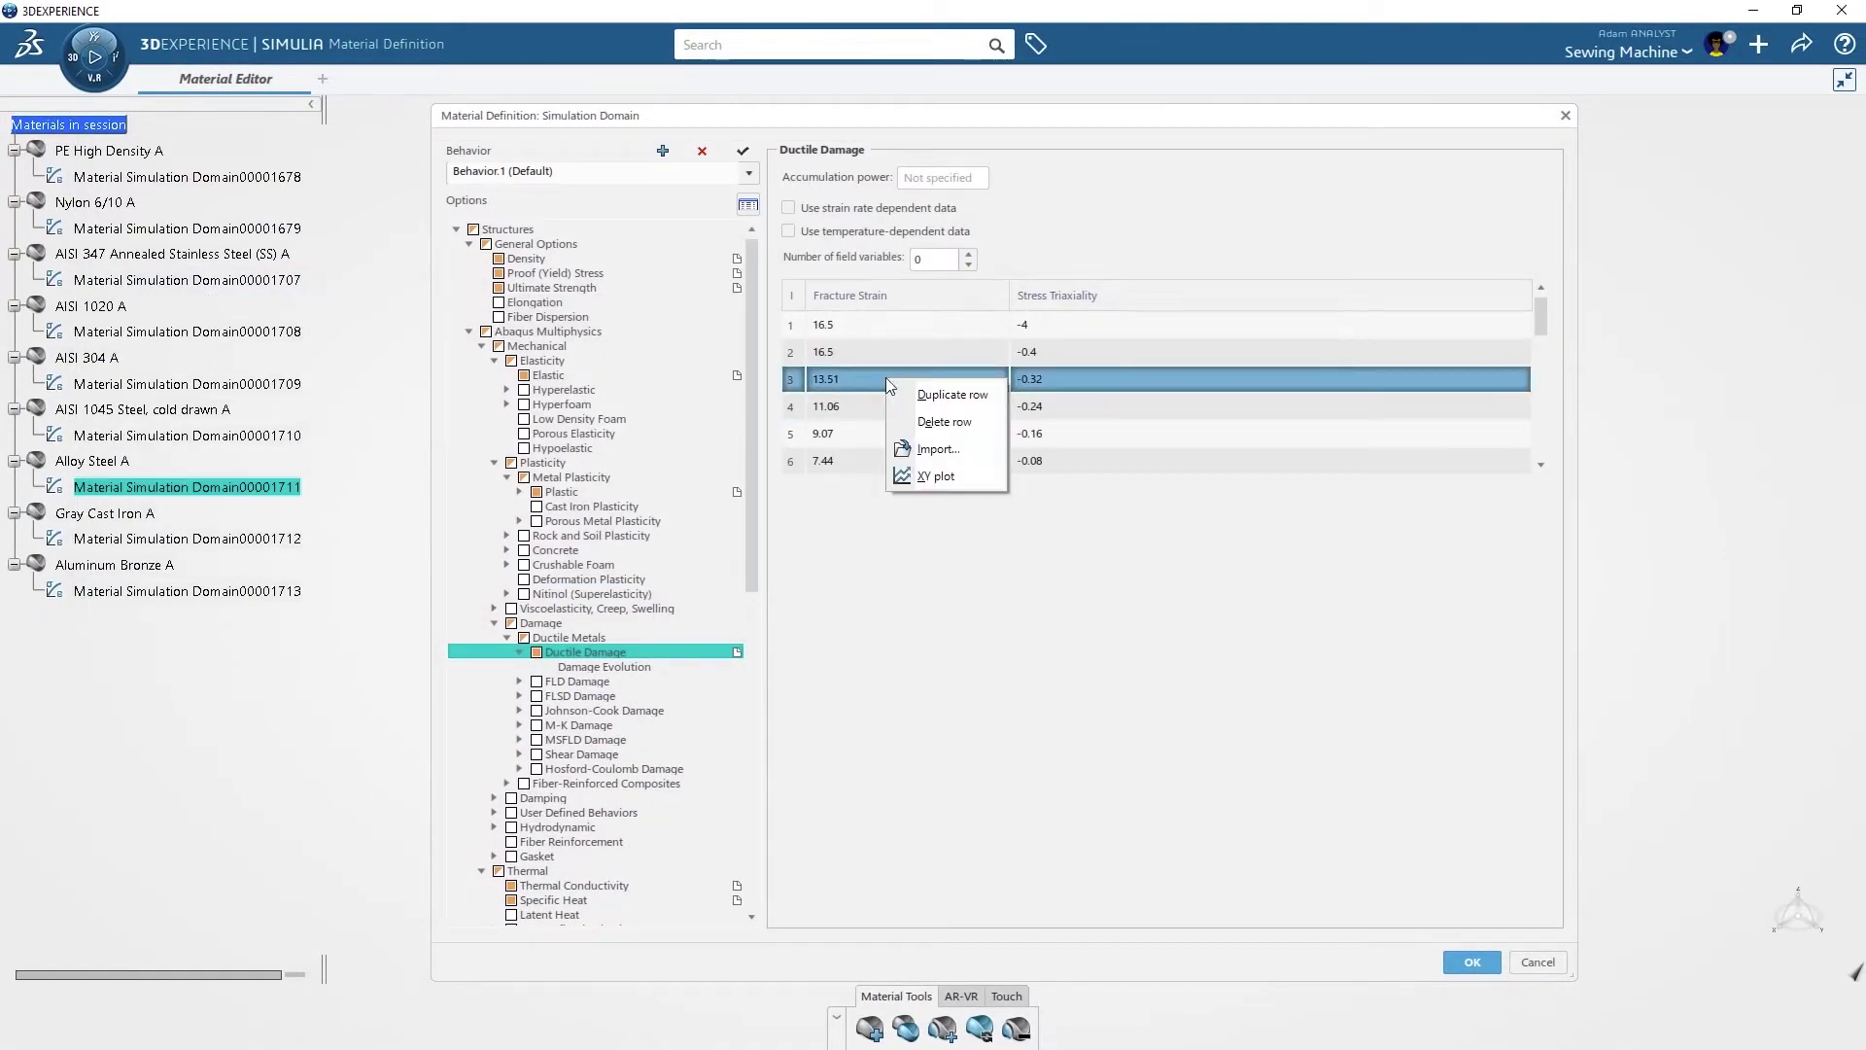
left_click(931, 476)
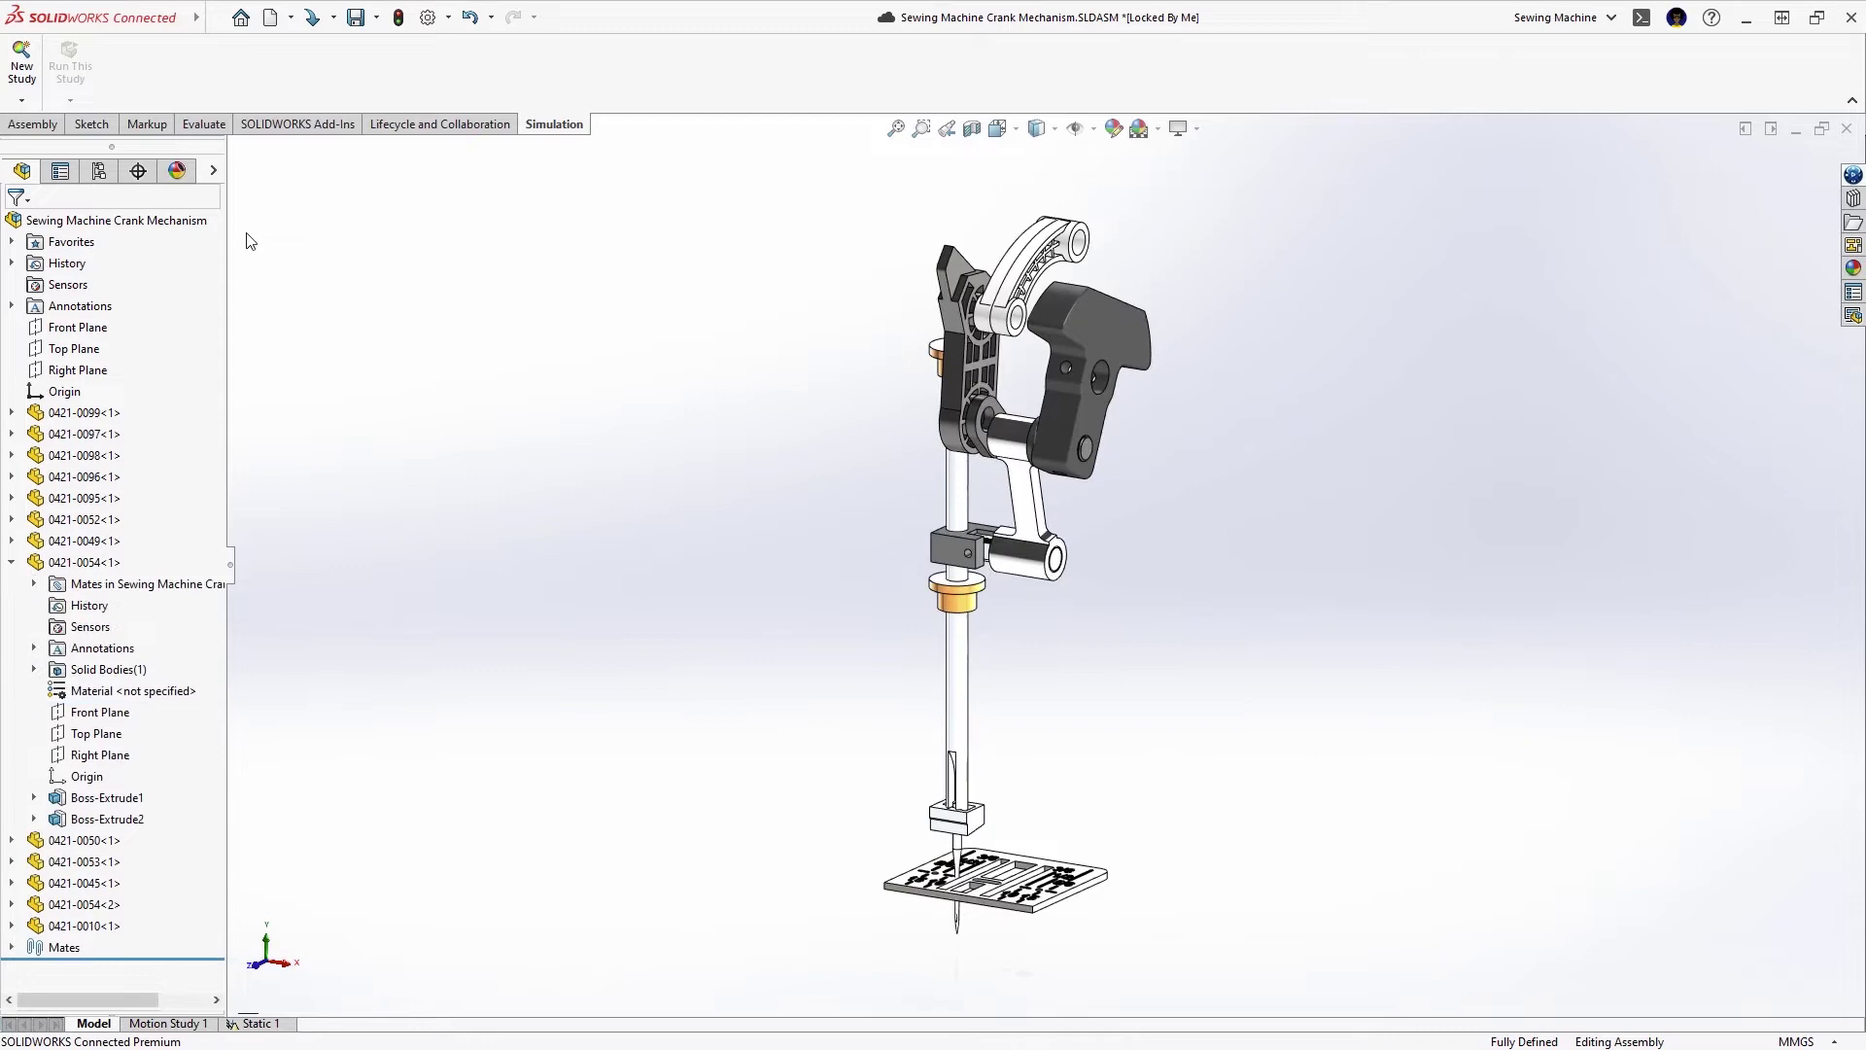
Step: Assign Aluminum Bronze to part 0421-0054 by searching 'alum' in the material library
right_click(171, 701)
left_click(332, 327)
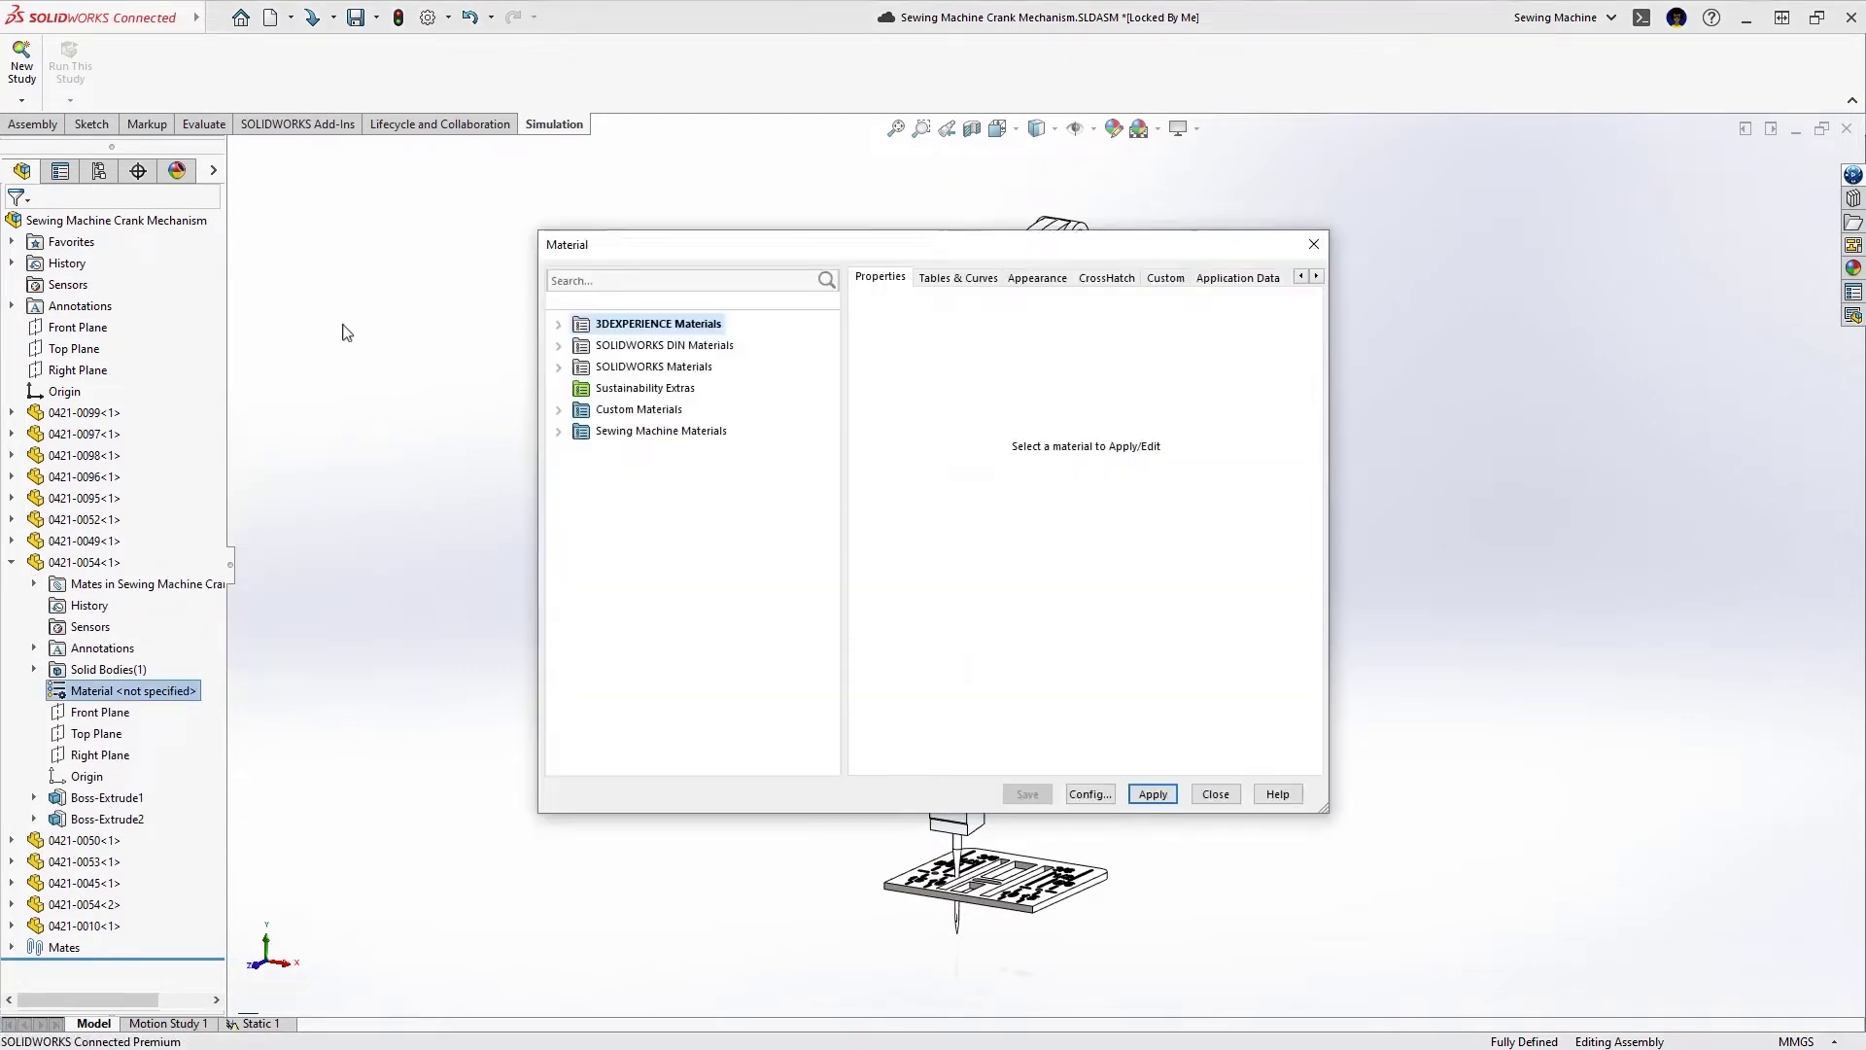
left_click(636, 283)
type("alum")
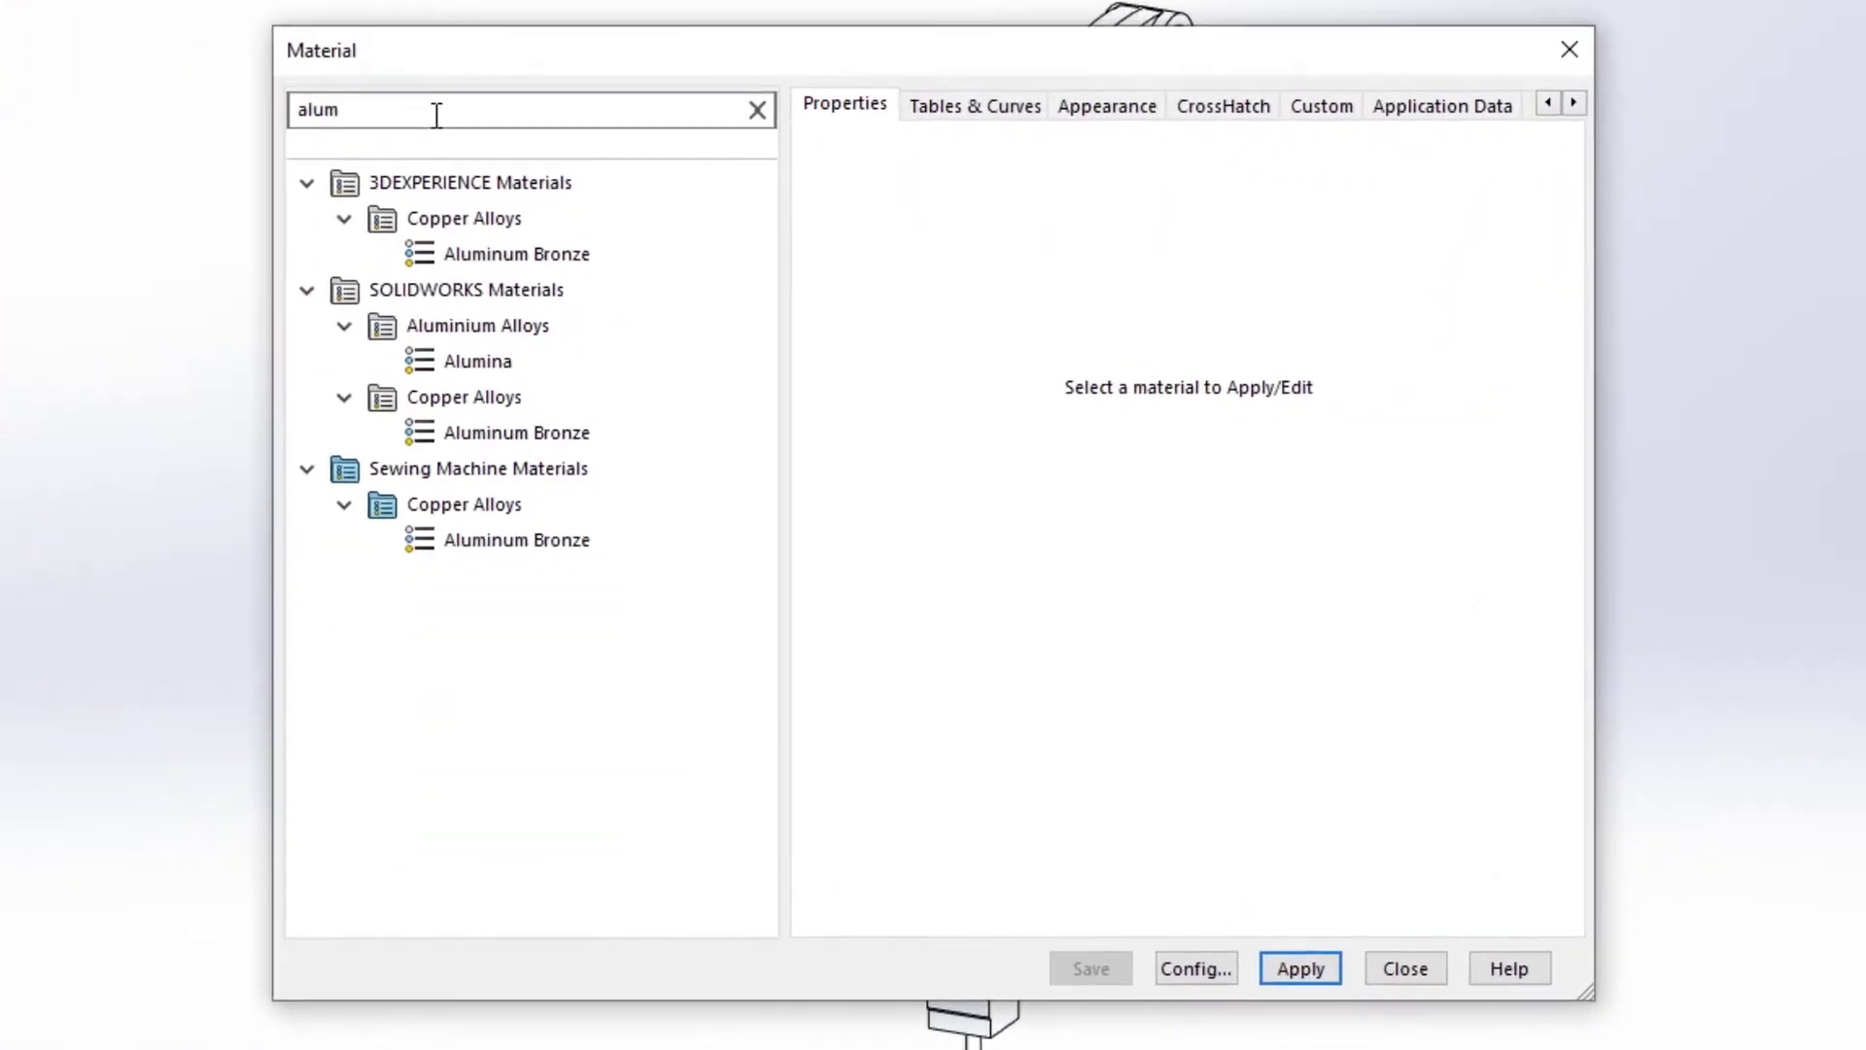
left_click(559, 256)
left_click(1302, 969)
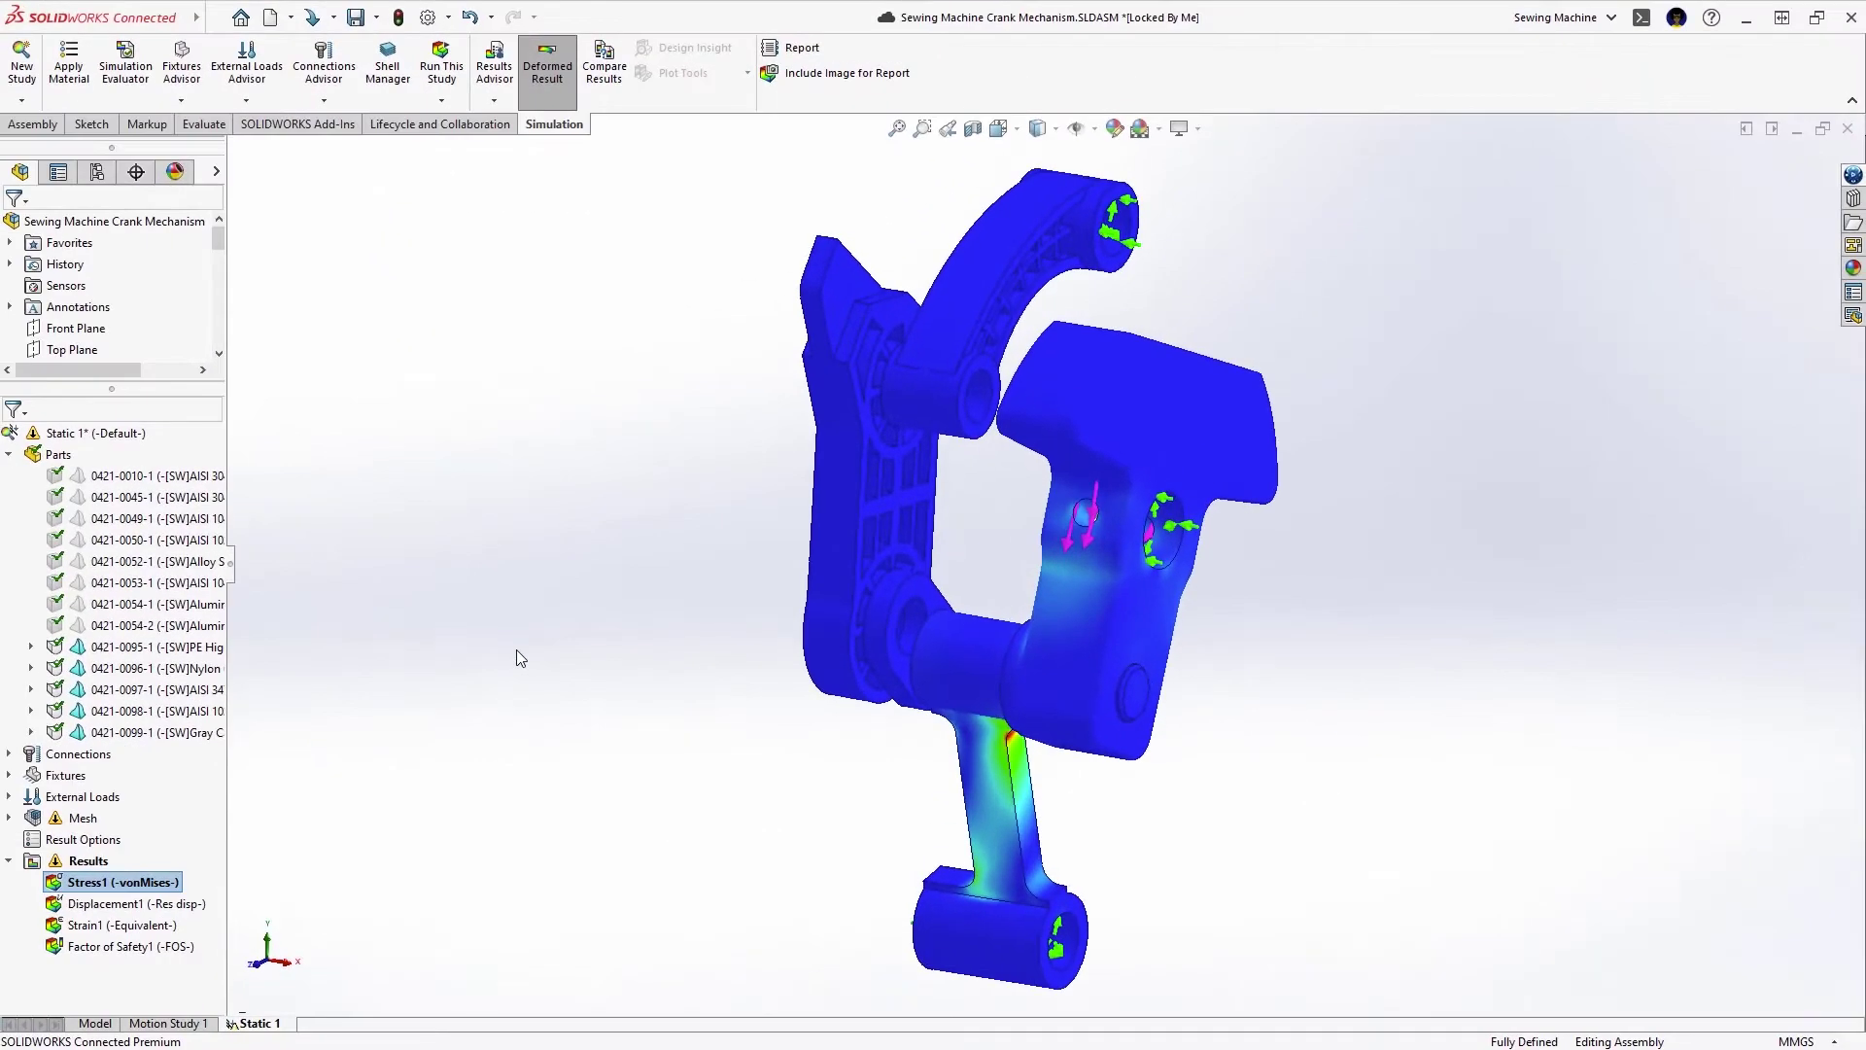
Step: Create a 3DEXPERIENCE simulation of the assembly from the task pane's Simulation tab
left_click(1853, 175)
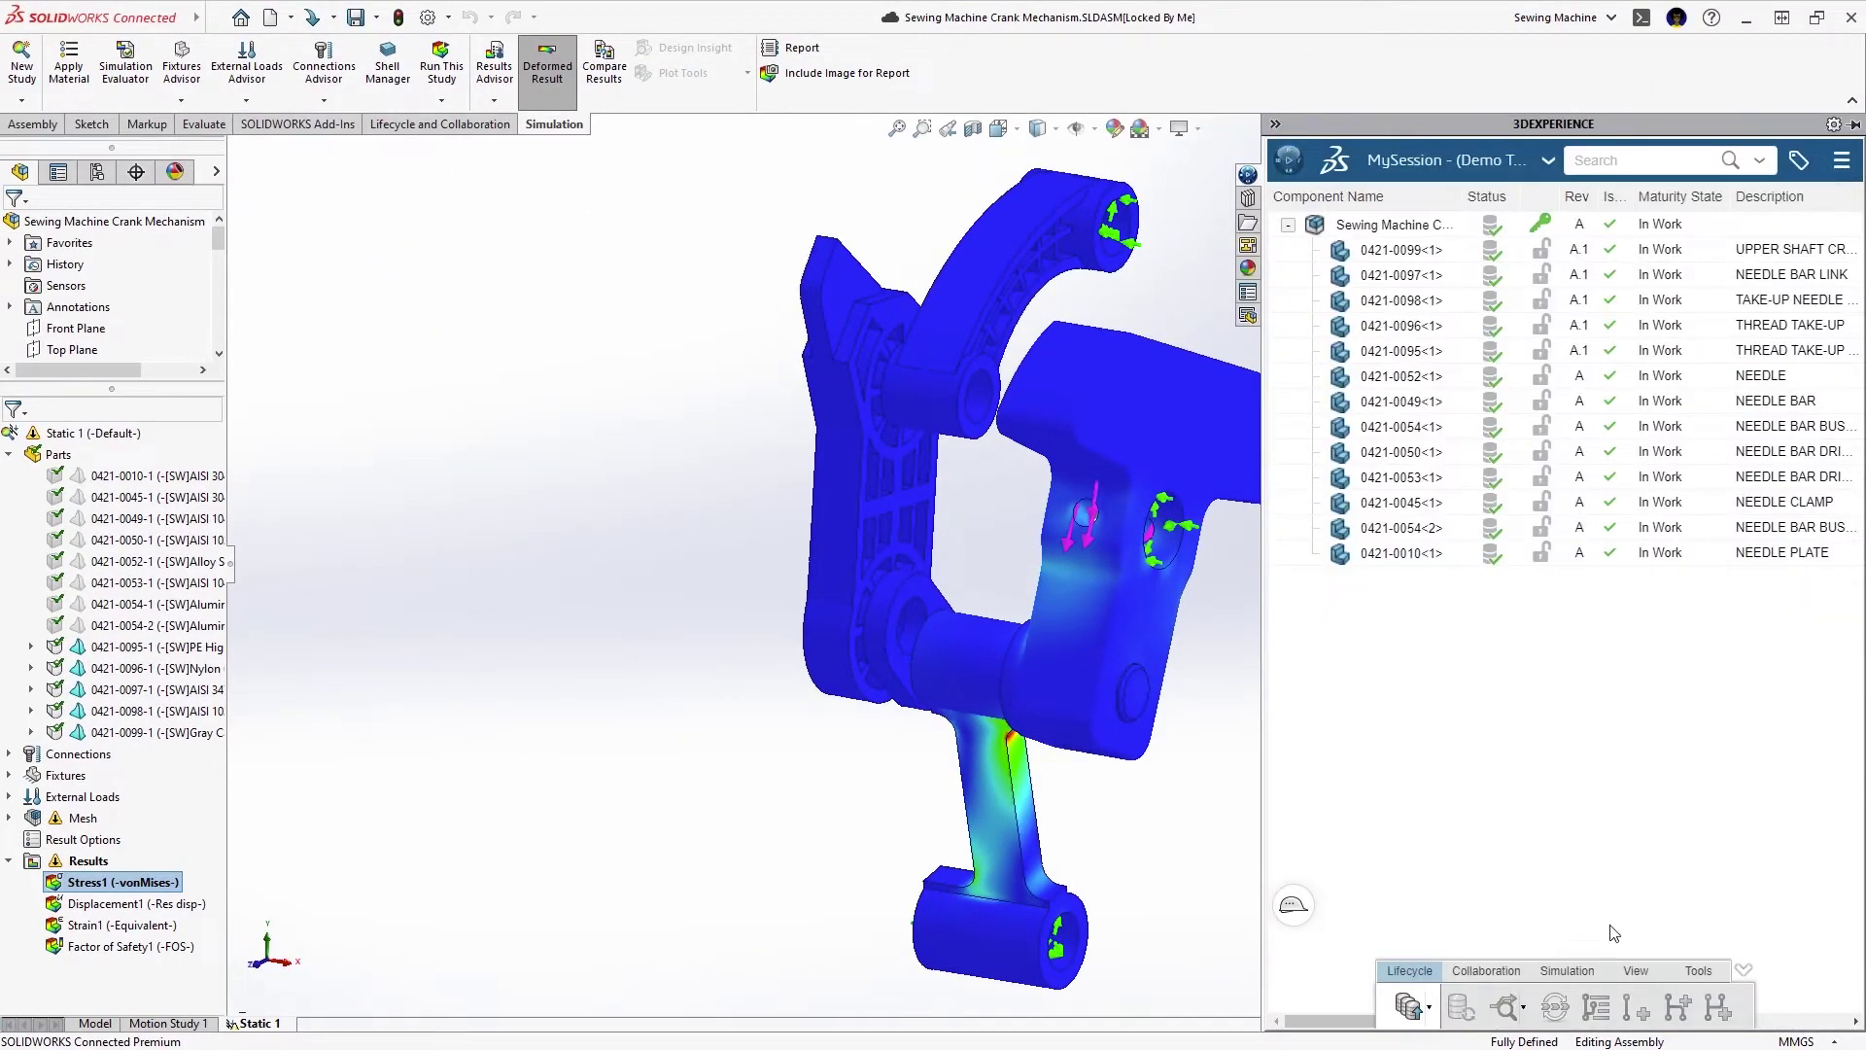
left_click(1567, 971)
left_click(1590, 1009)
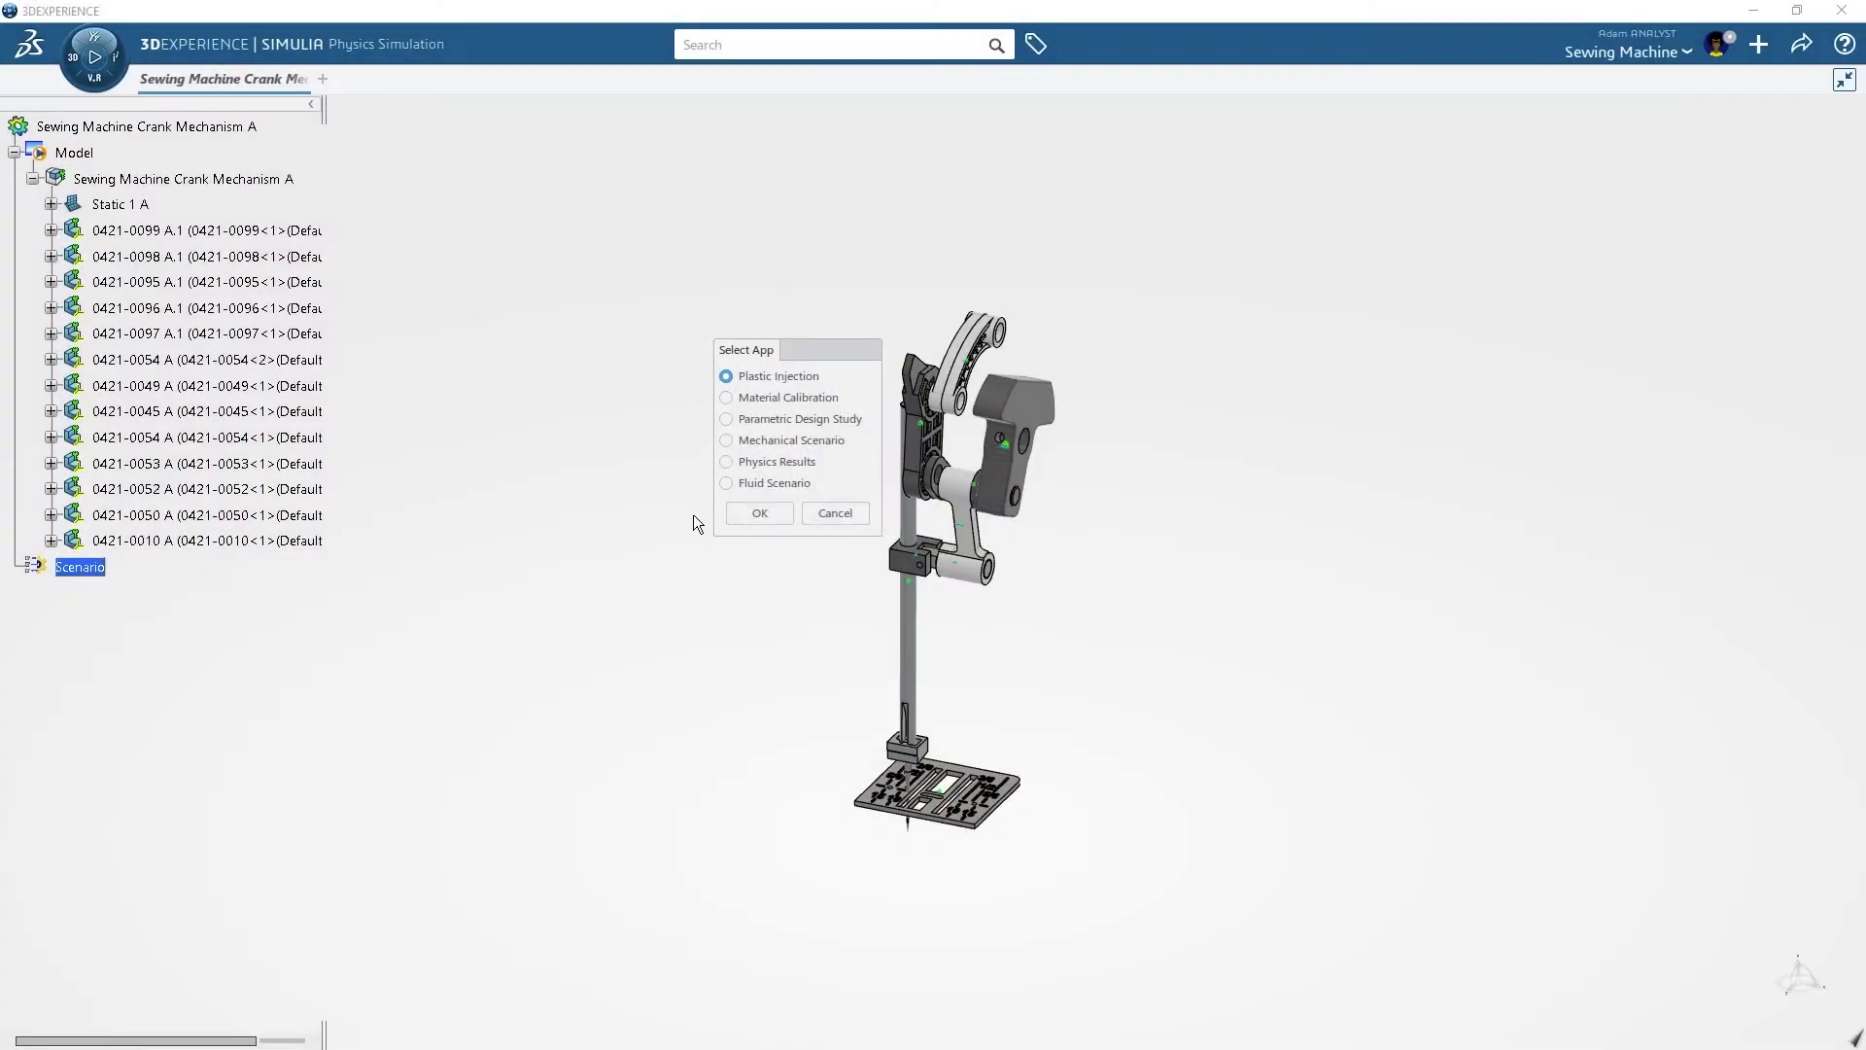
Step: Open the simulation in Mechanical Scenario, transfer Static 1, and add a new Structural Analysis Case
left_click(749, 442)
left_click(755, 510)
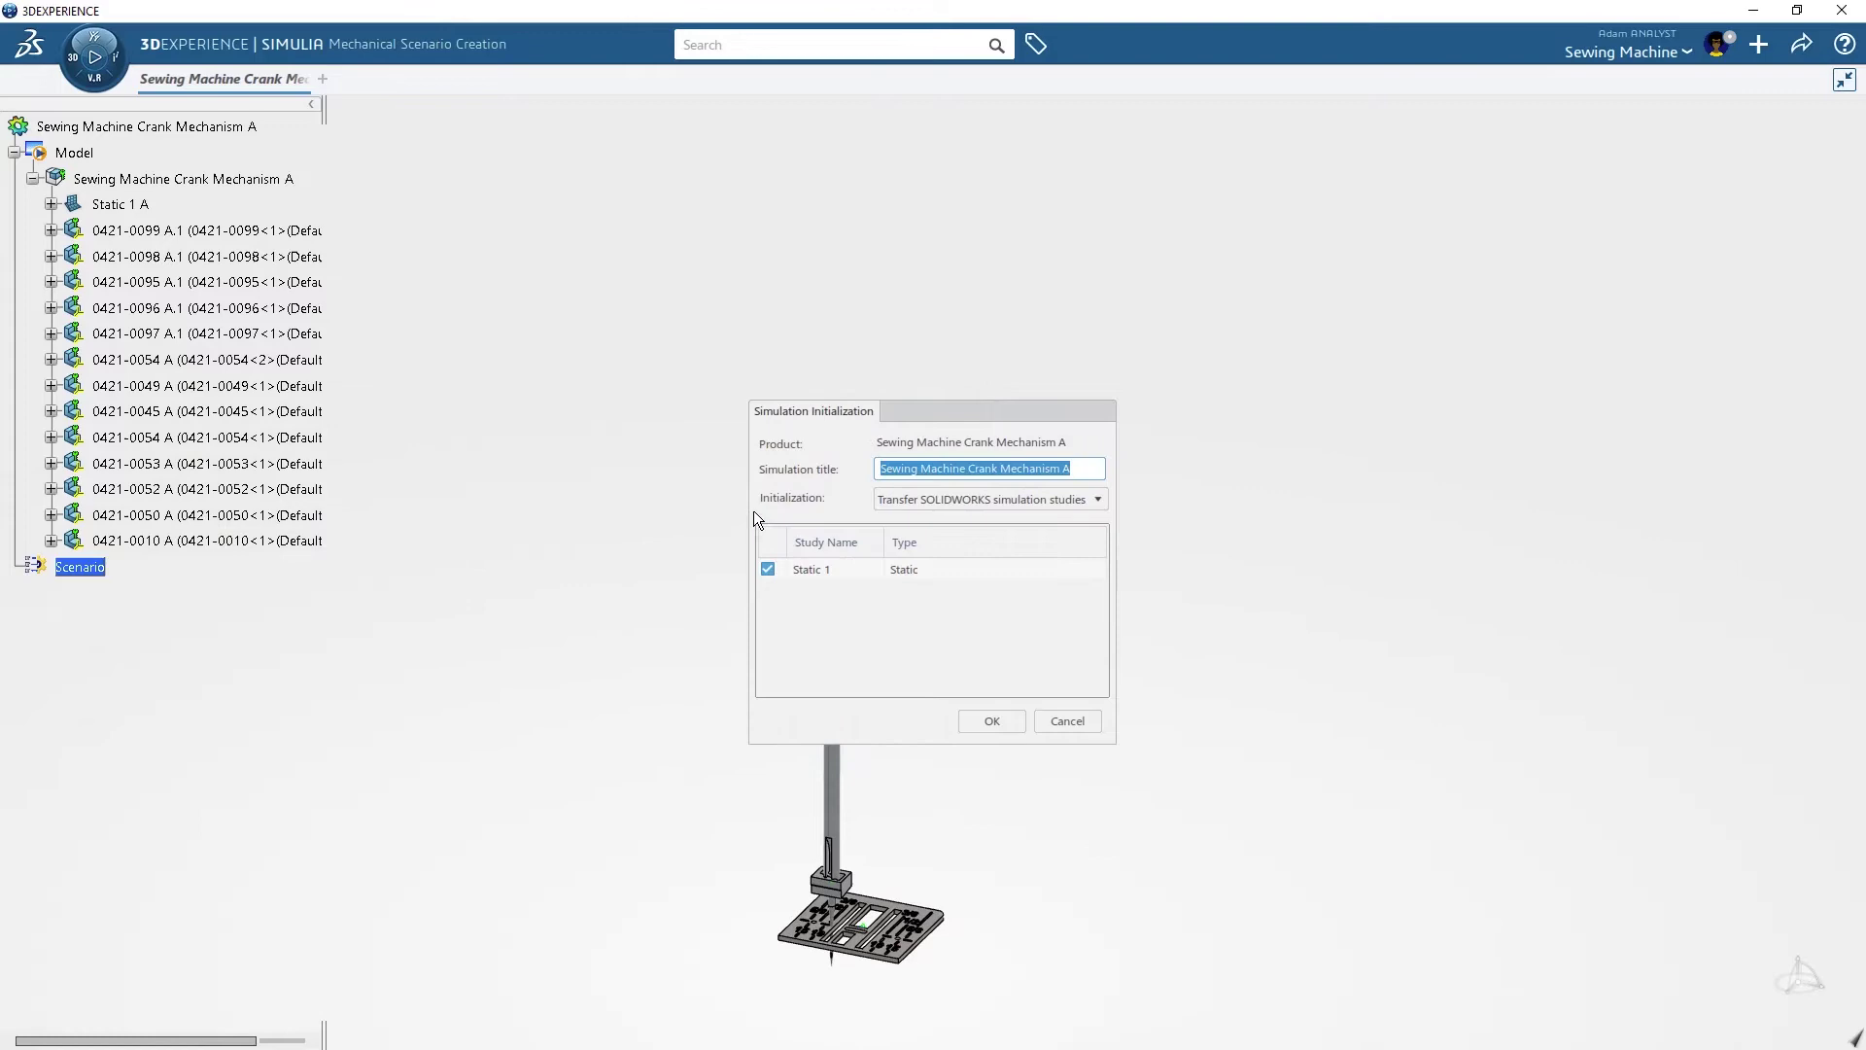
left_click(970, 720)
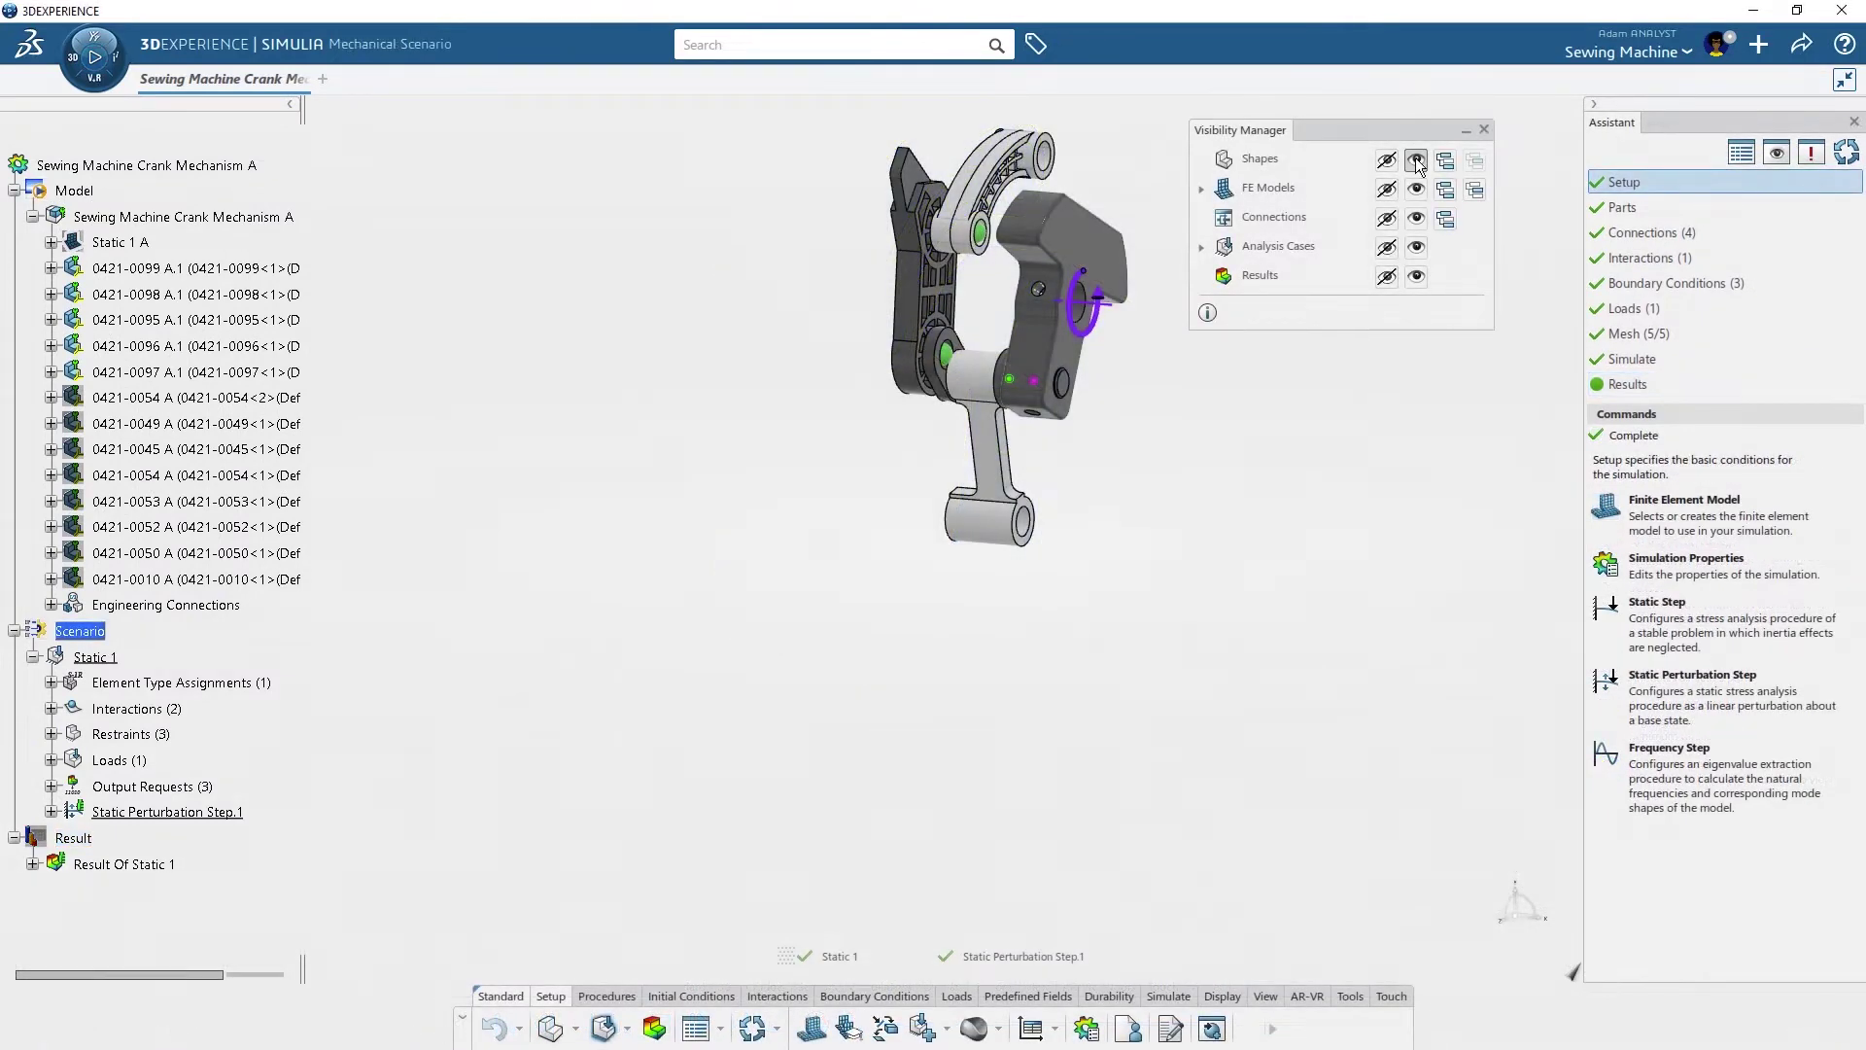
left_click(1416, 162)
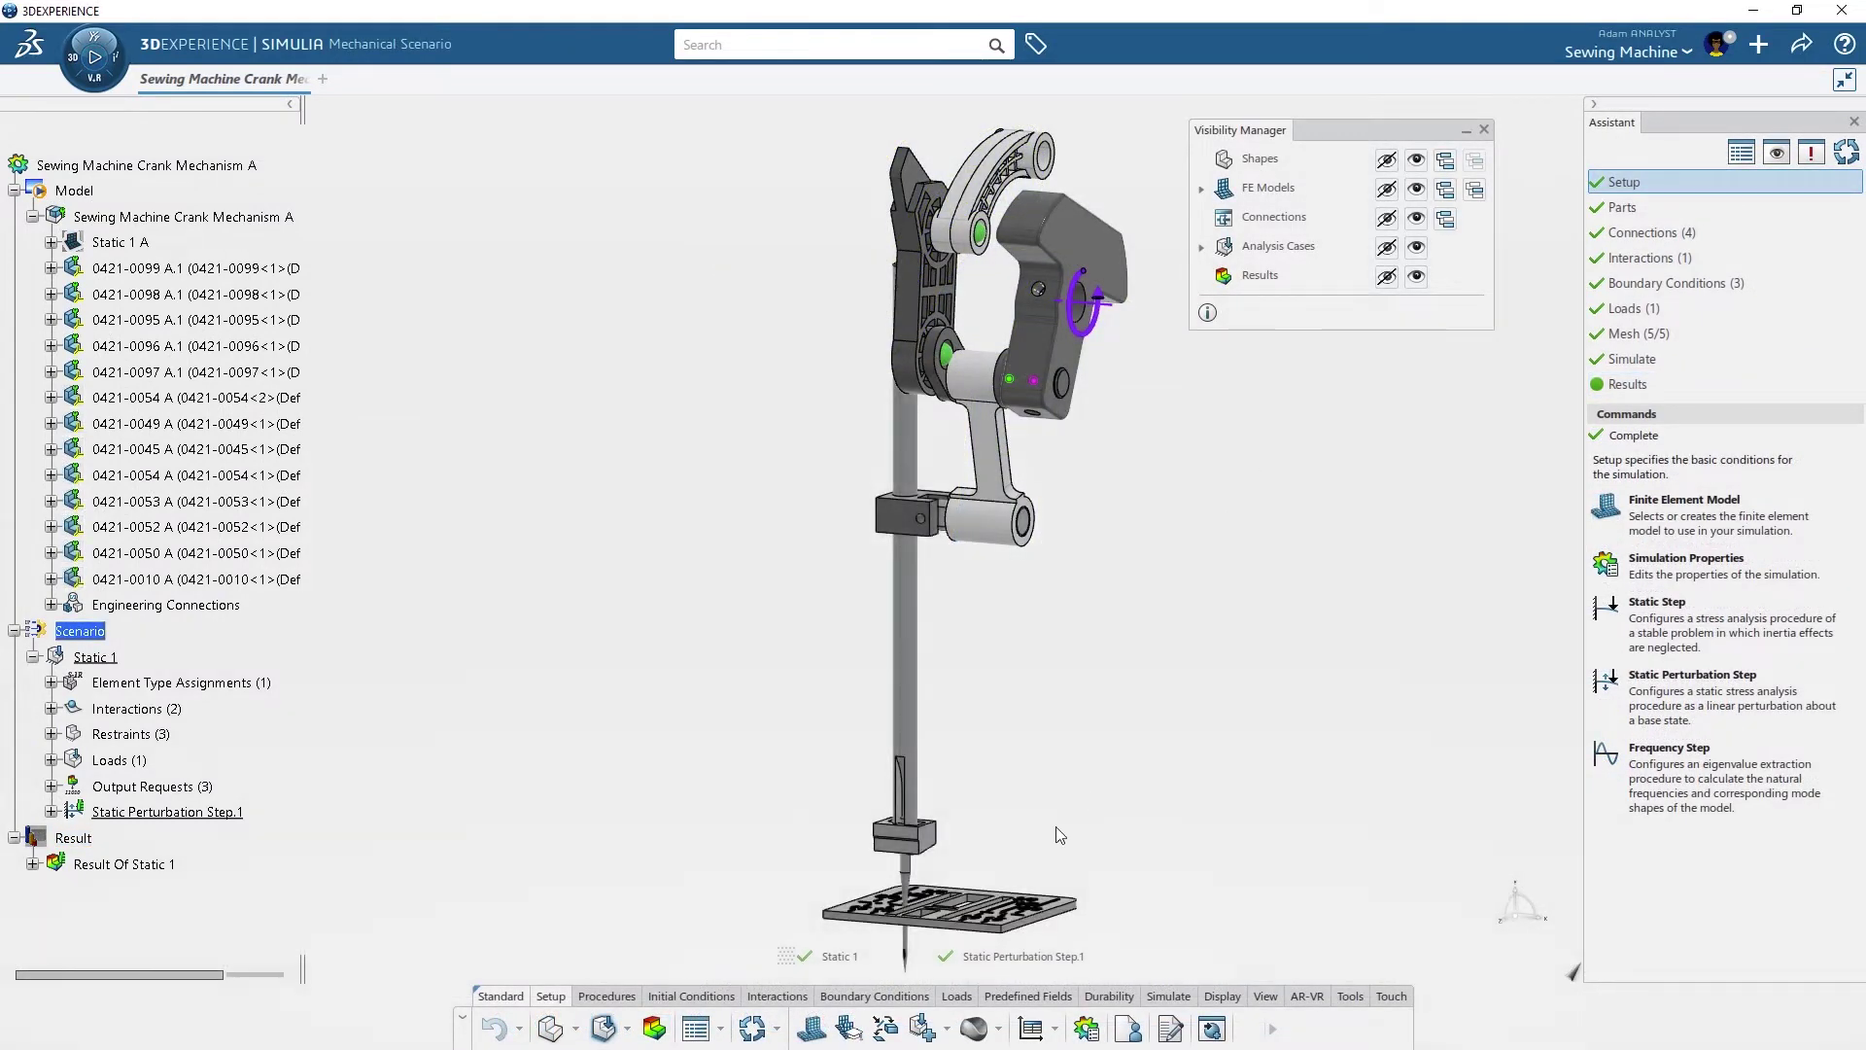
left_click(924, 1030)
Step: Name the new analysis case Thread and create a new finite element model for it
left_click(1250, 429)
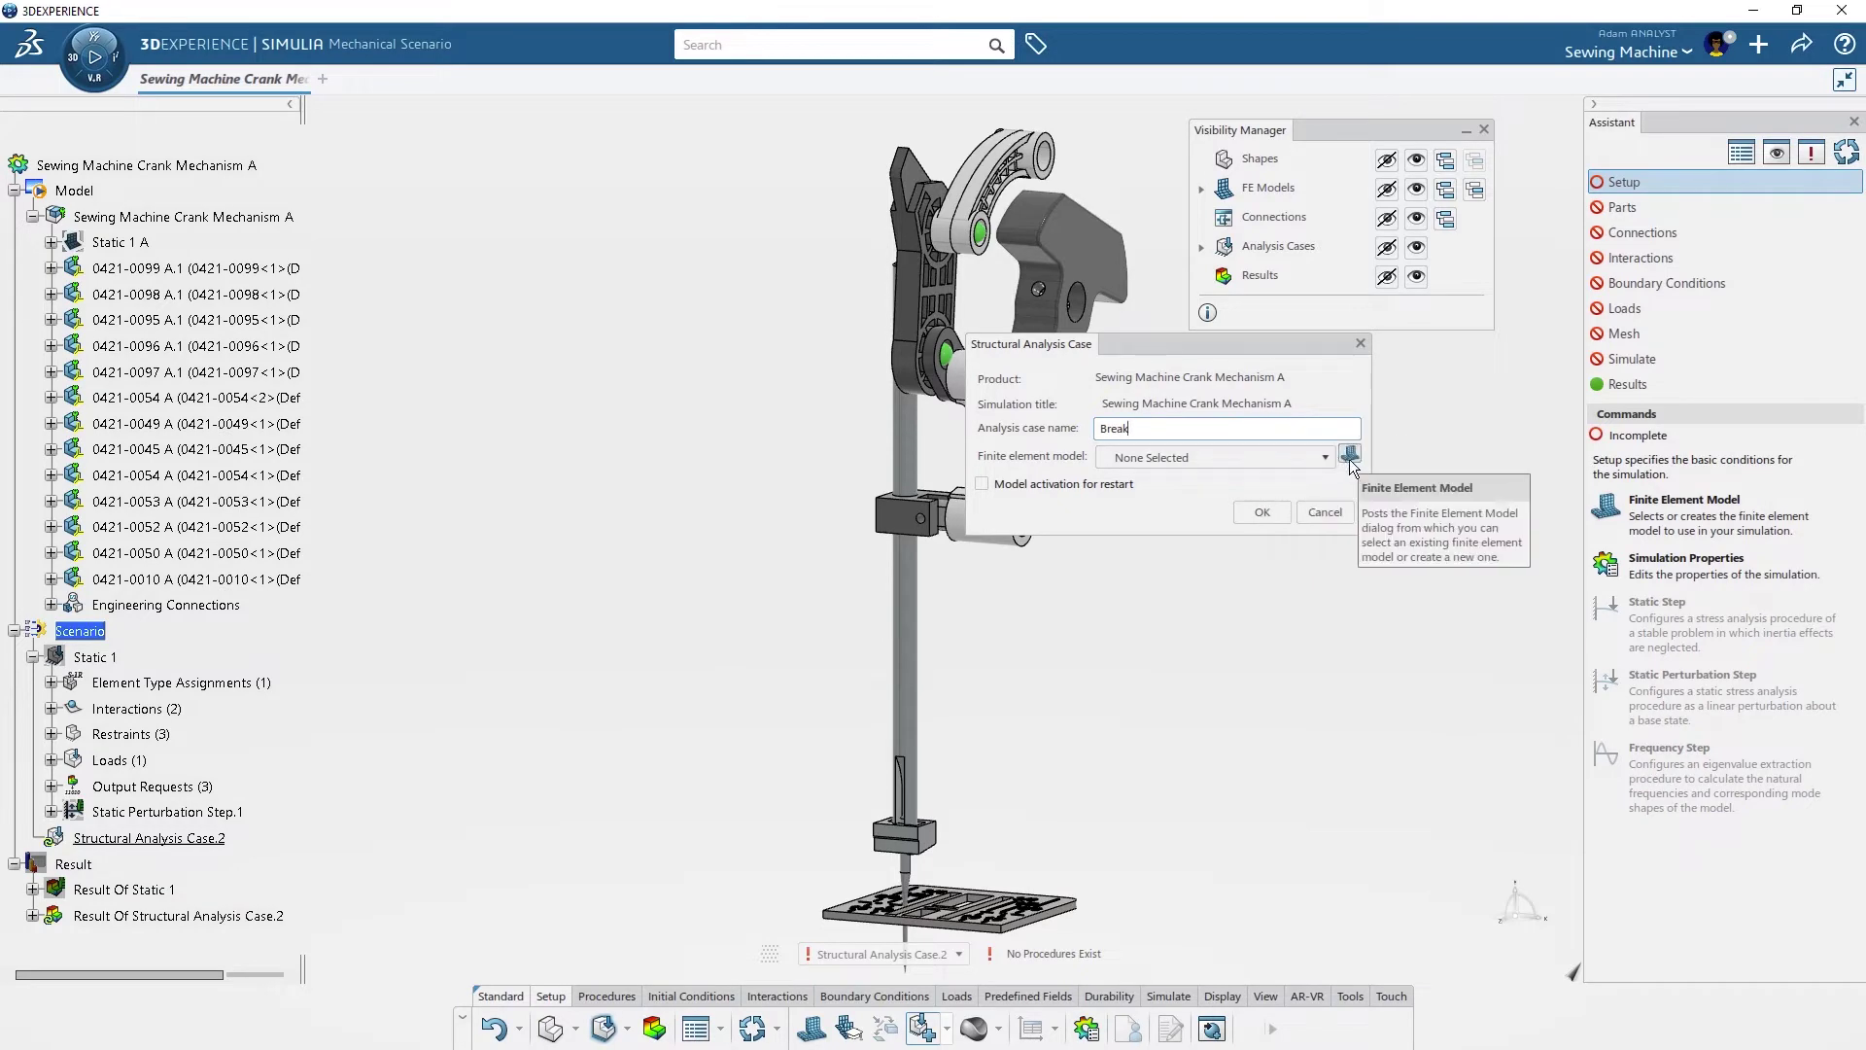
left_click(1349, 456)
left_click(967, 589)
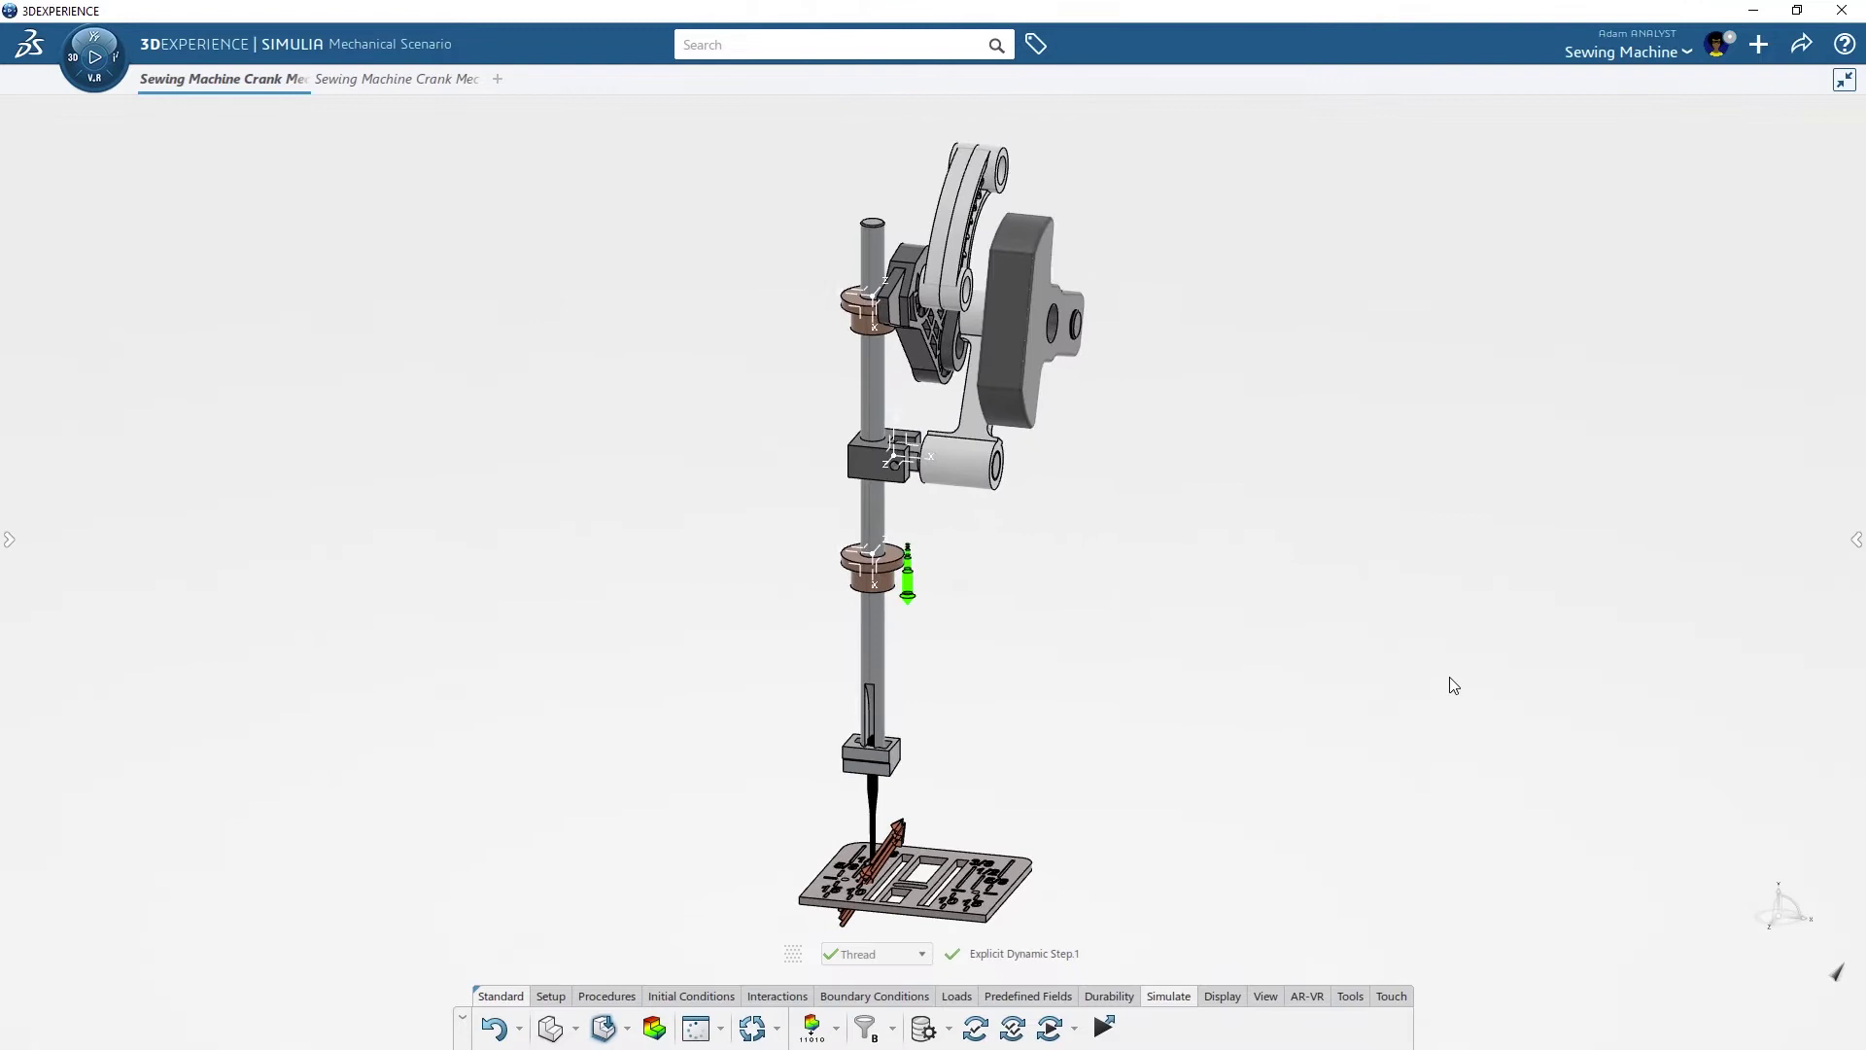
Step: Set the run to Cloud with Static 1 excluded and the Thread case on 8 cores
left_click(1049, 1027)
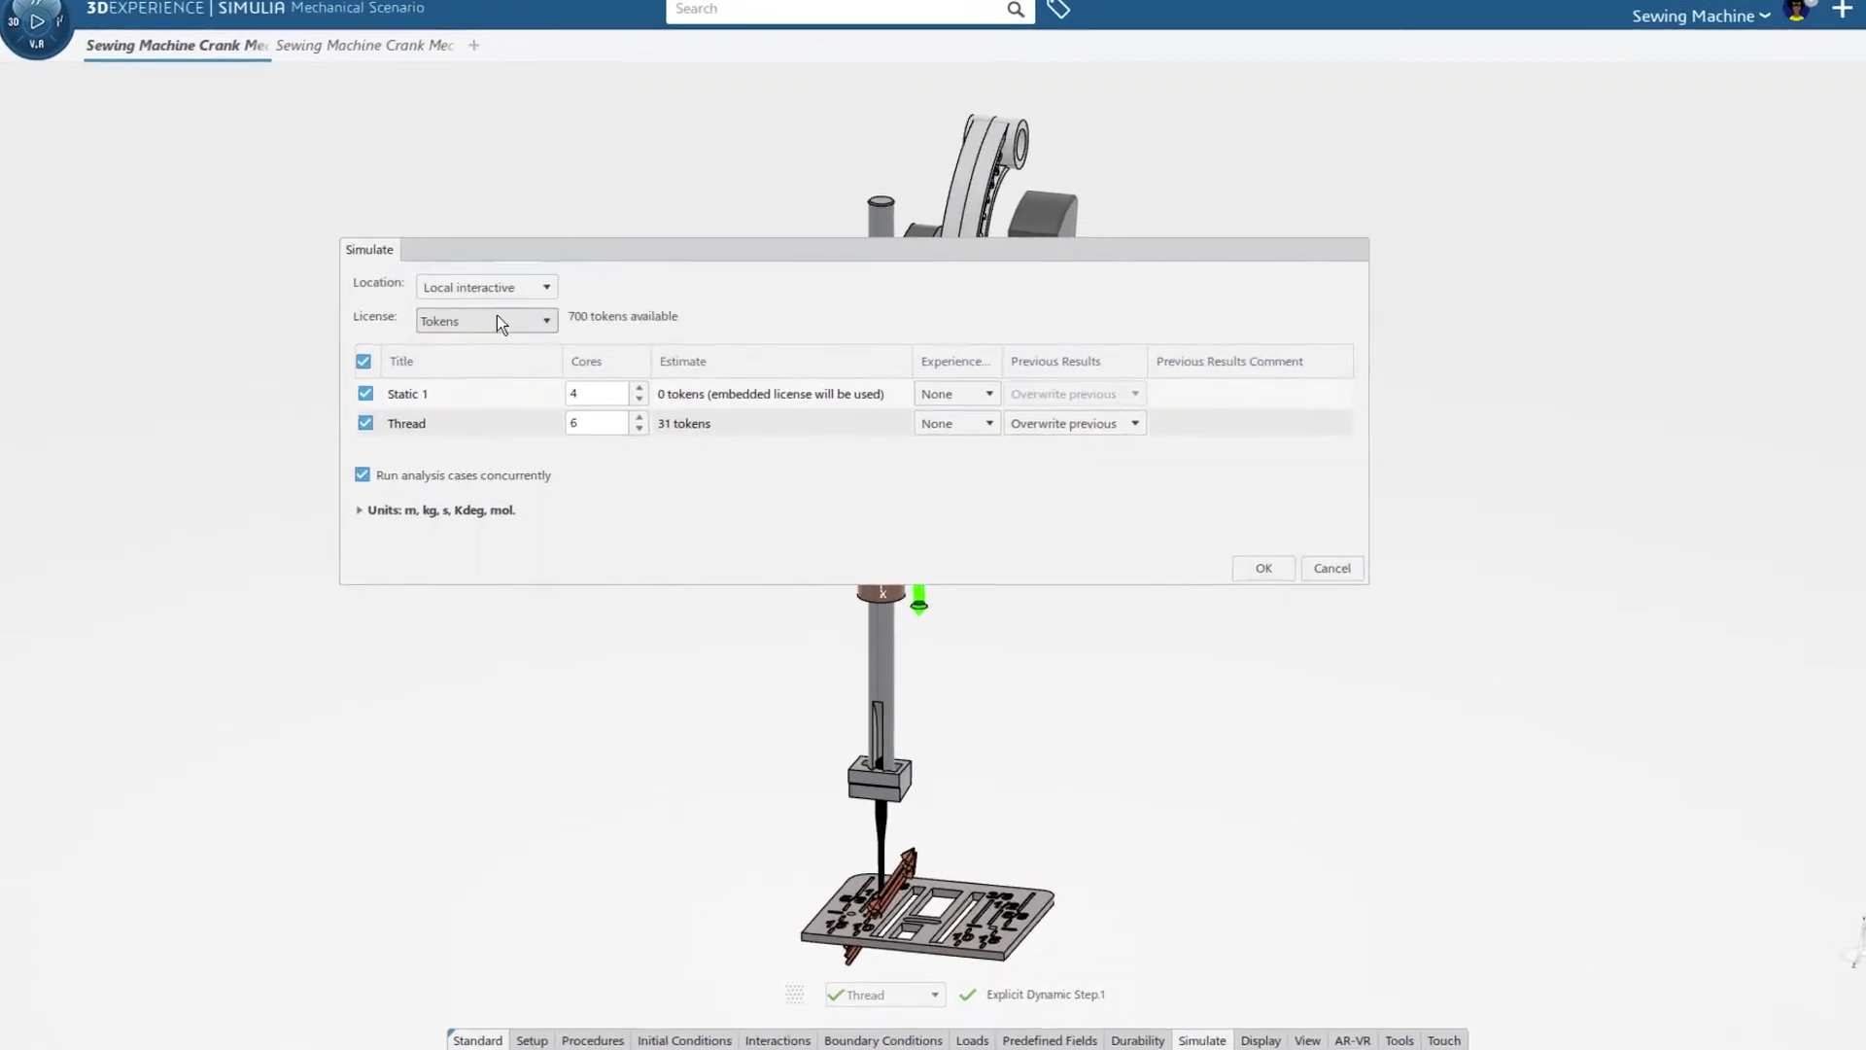
left_click(508, 301)
left_click(486, 357)
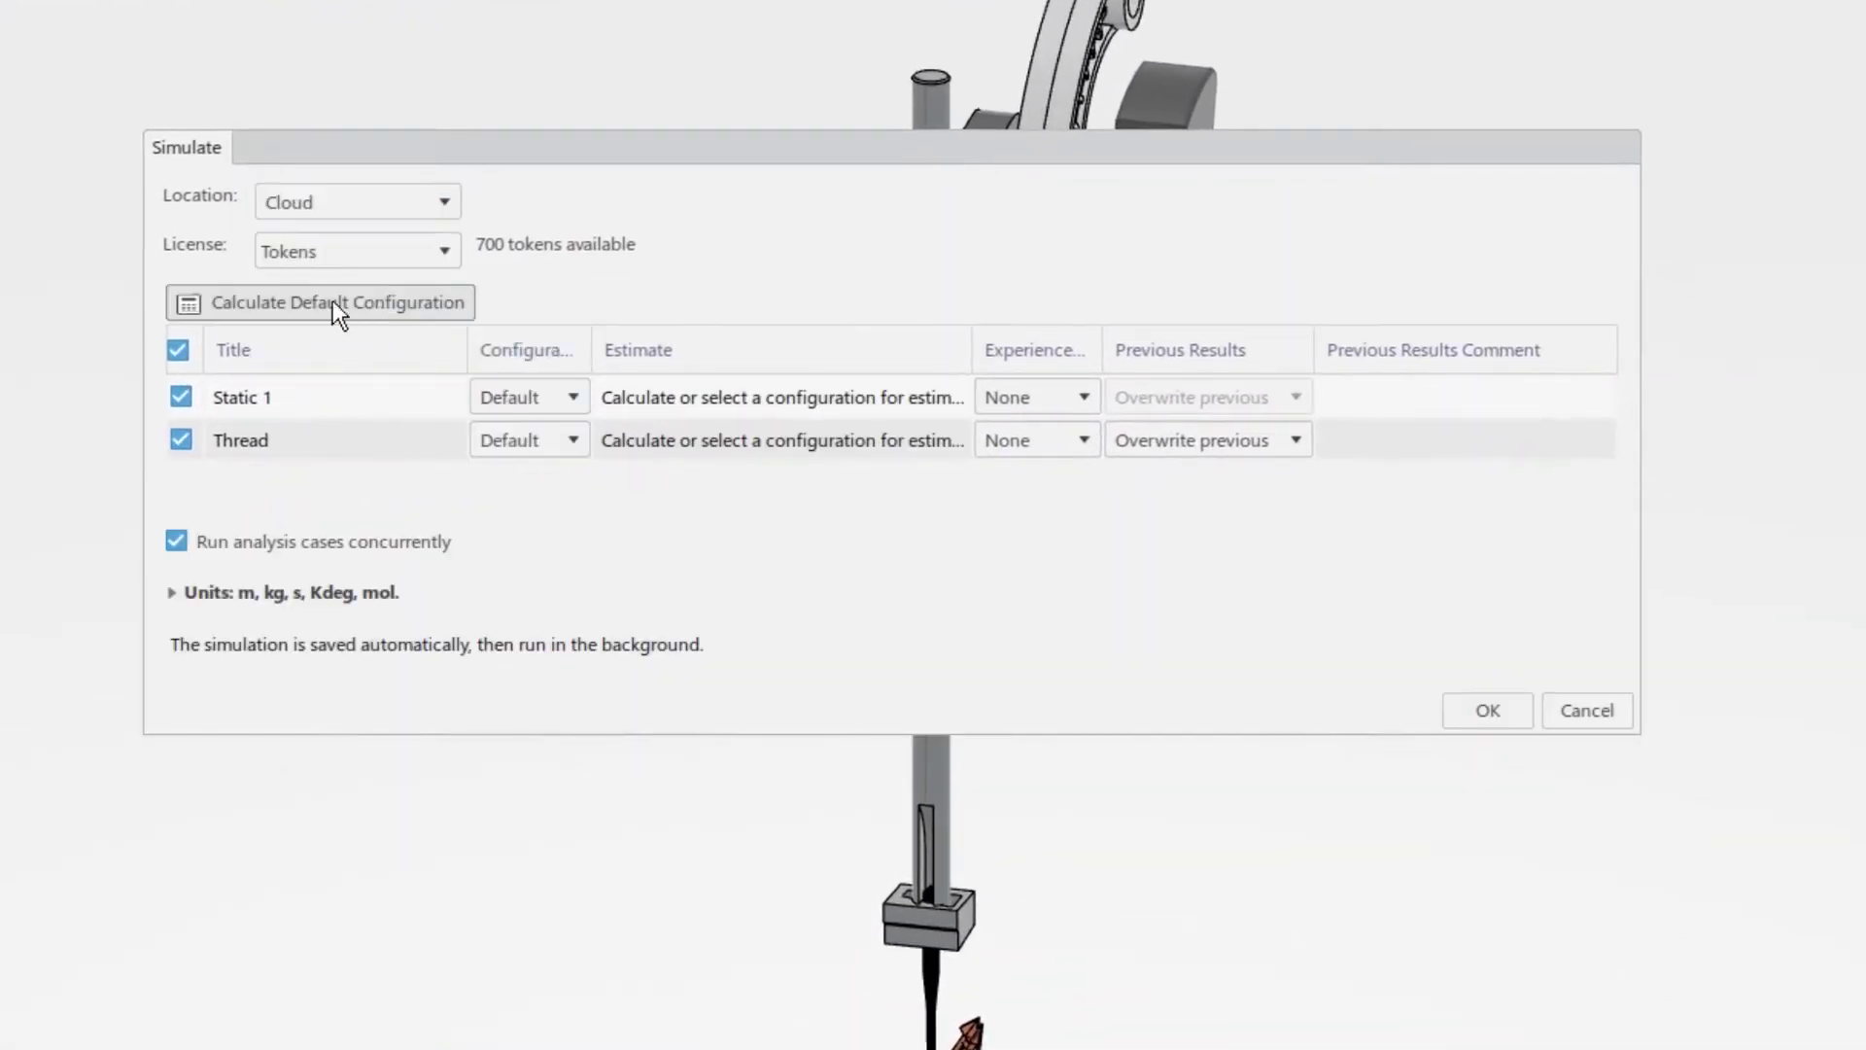
left_click(181, 396)
left_click(533, 442)
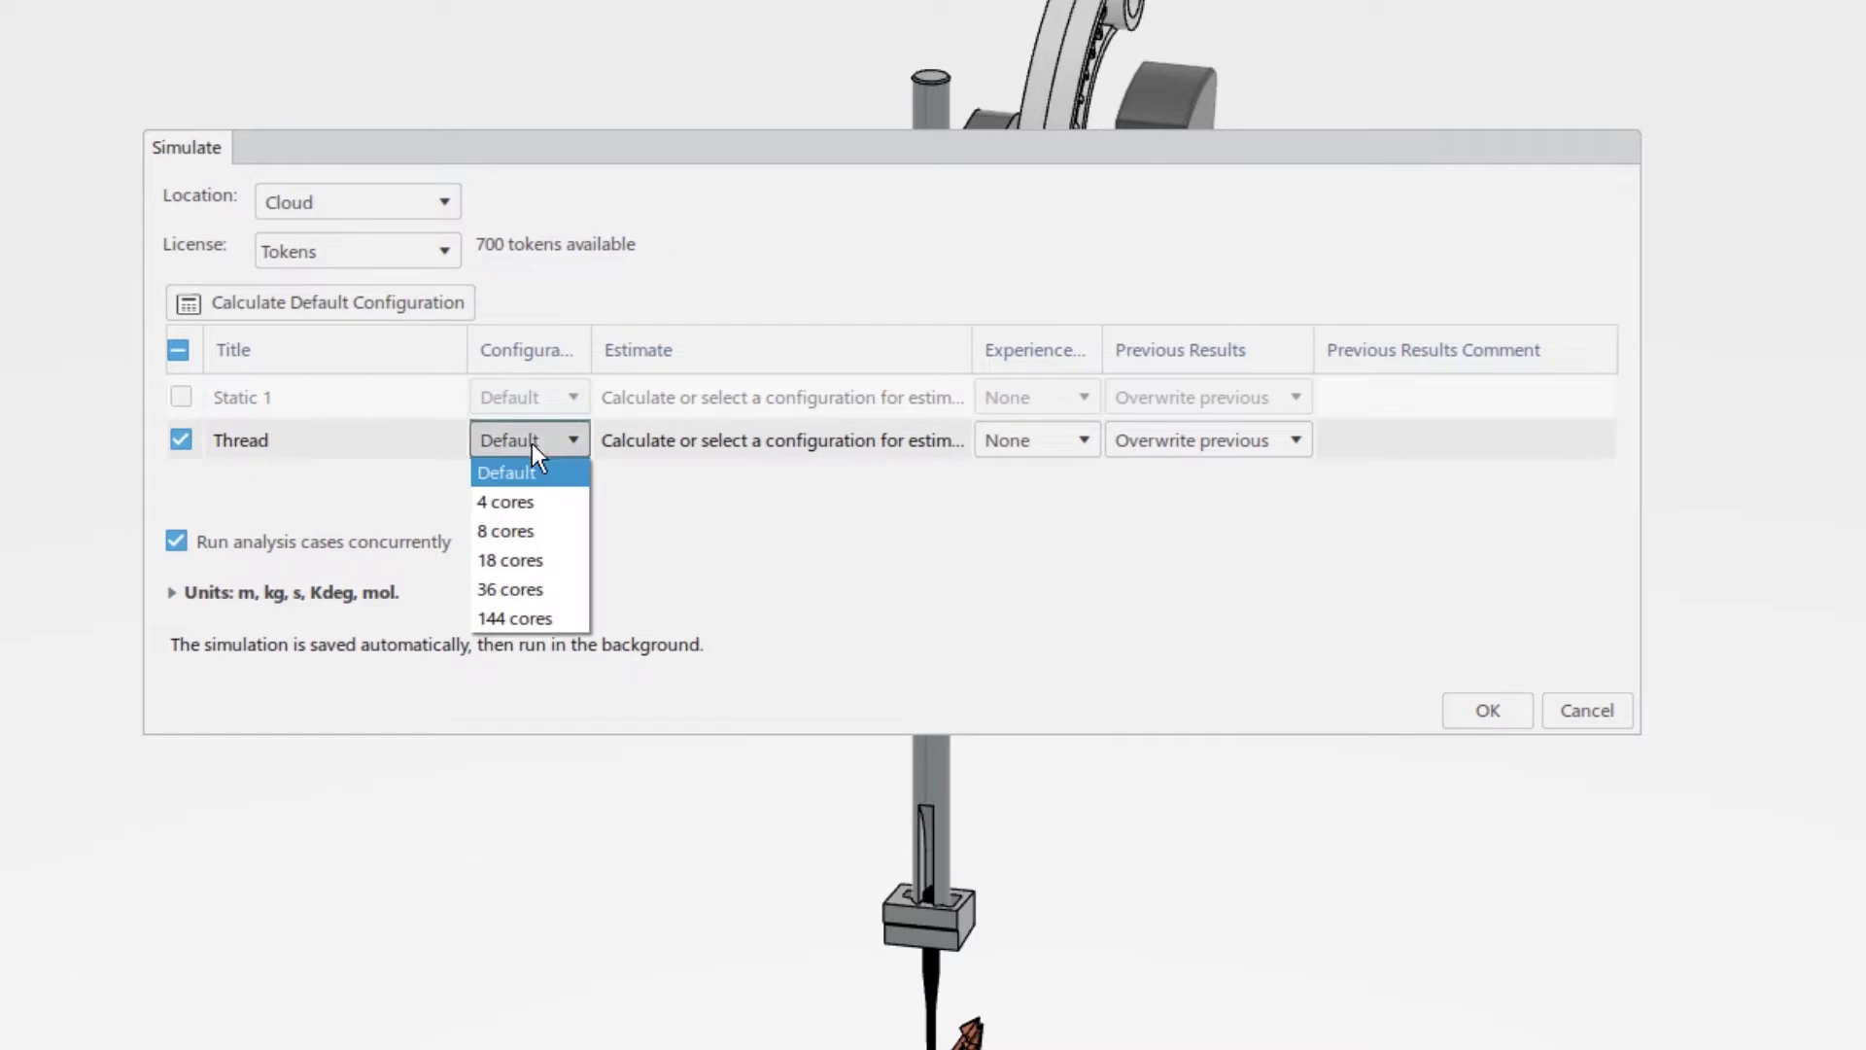
left_click(566, 530)
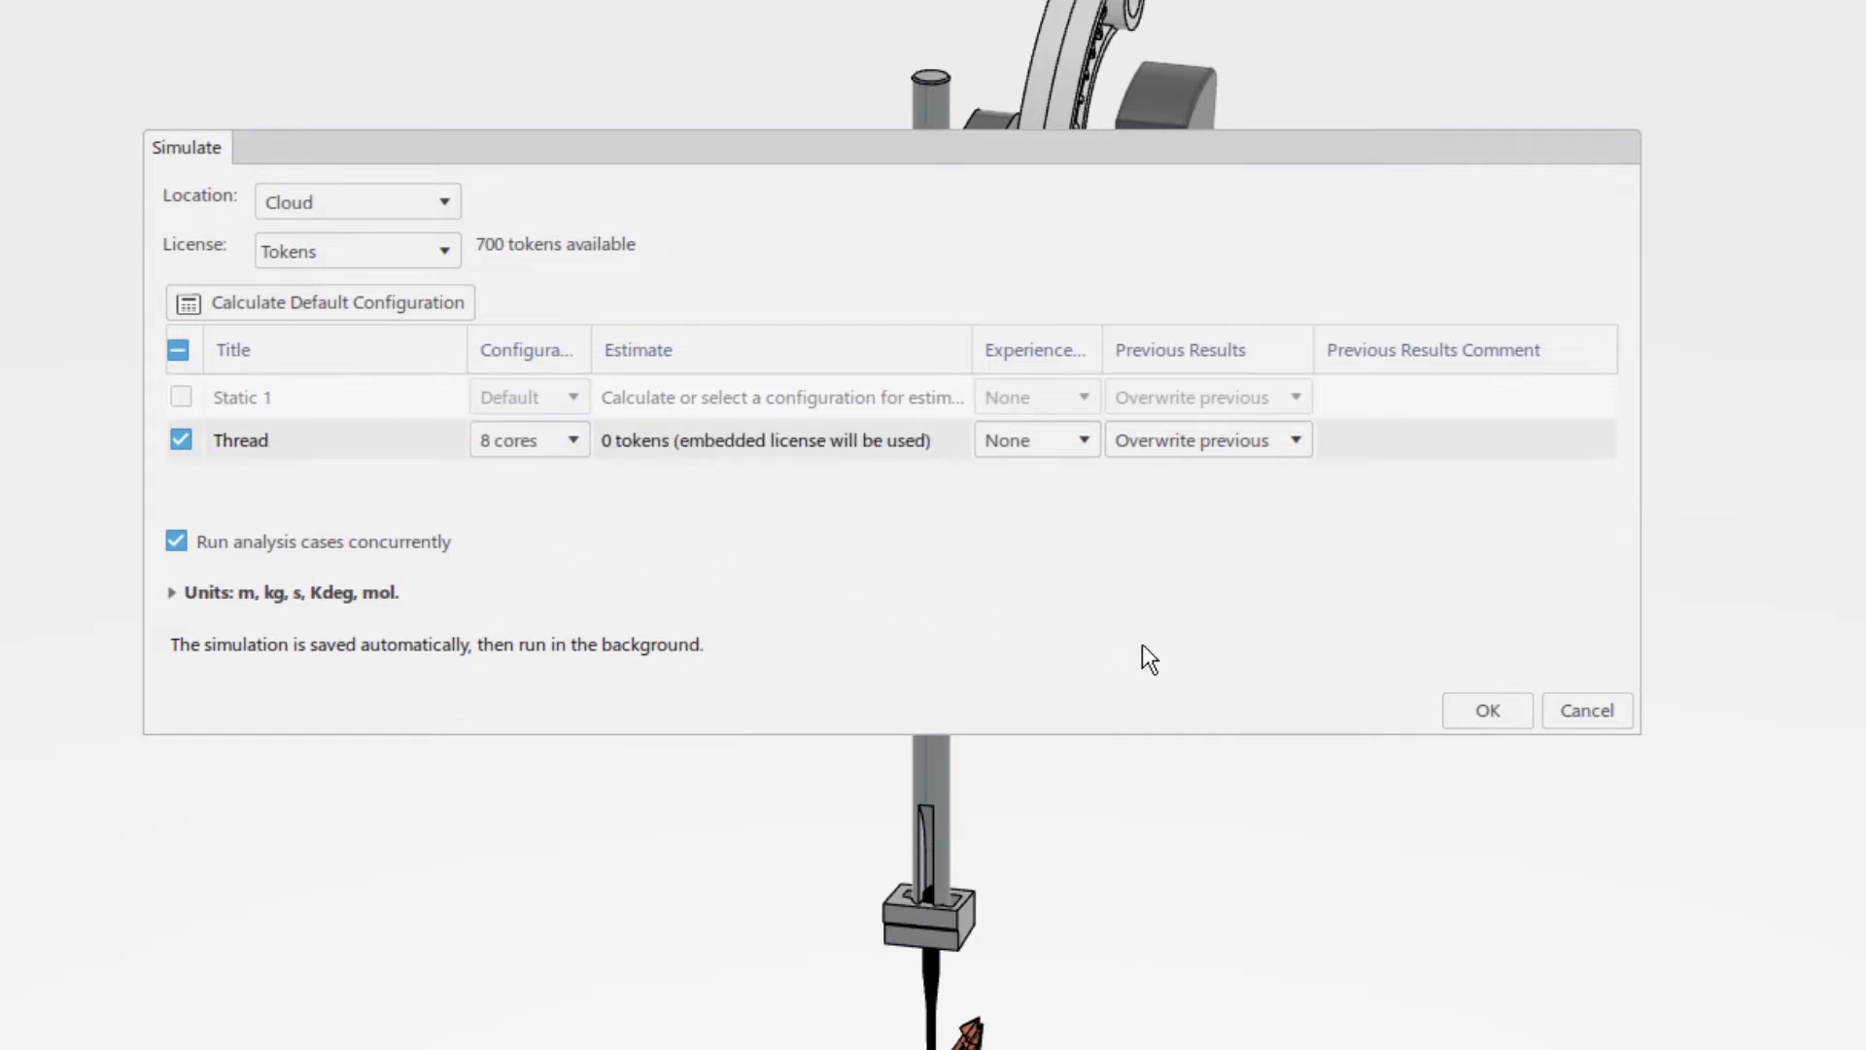
Step: Launch the simulation and plot KINETIC ENERGY against increment in the Monitor, scrolling the data table
left_click(1462, 715)
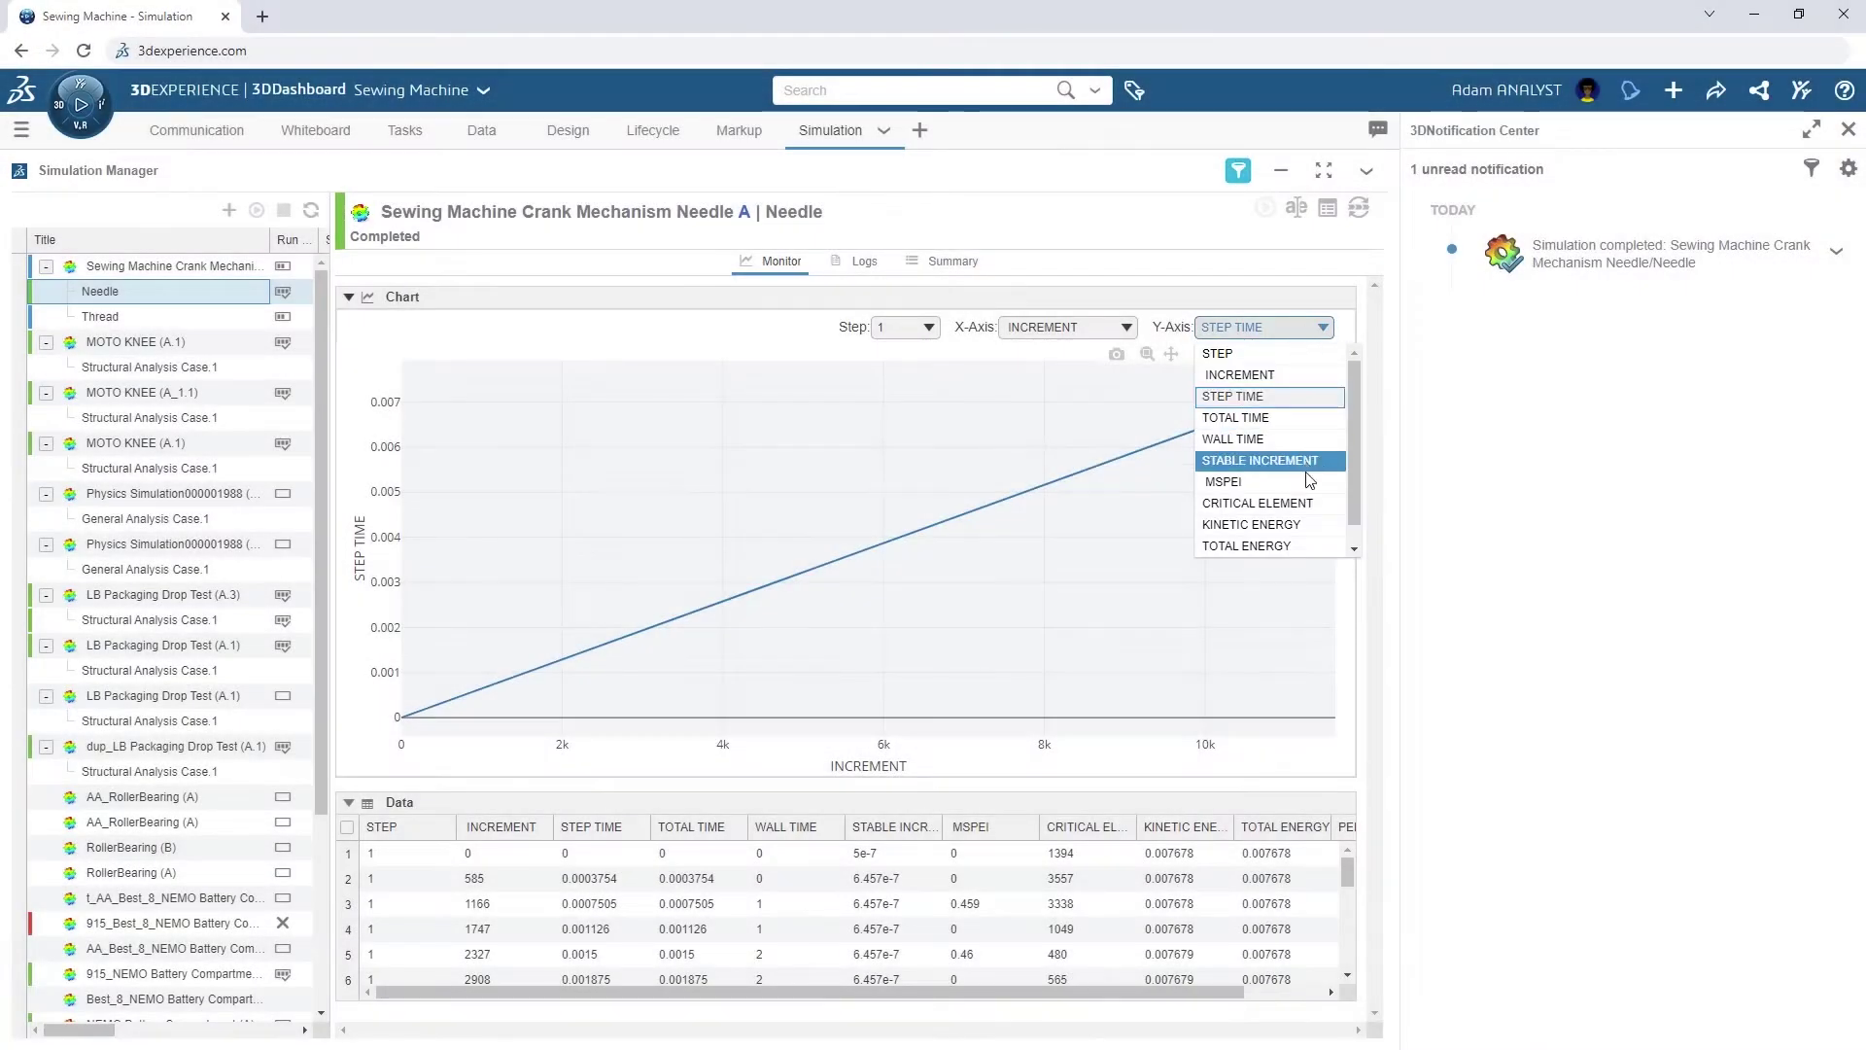
left_click(1311, 525)
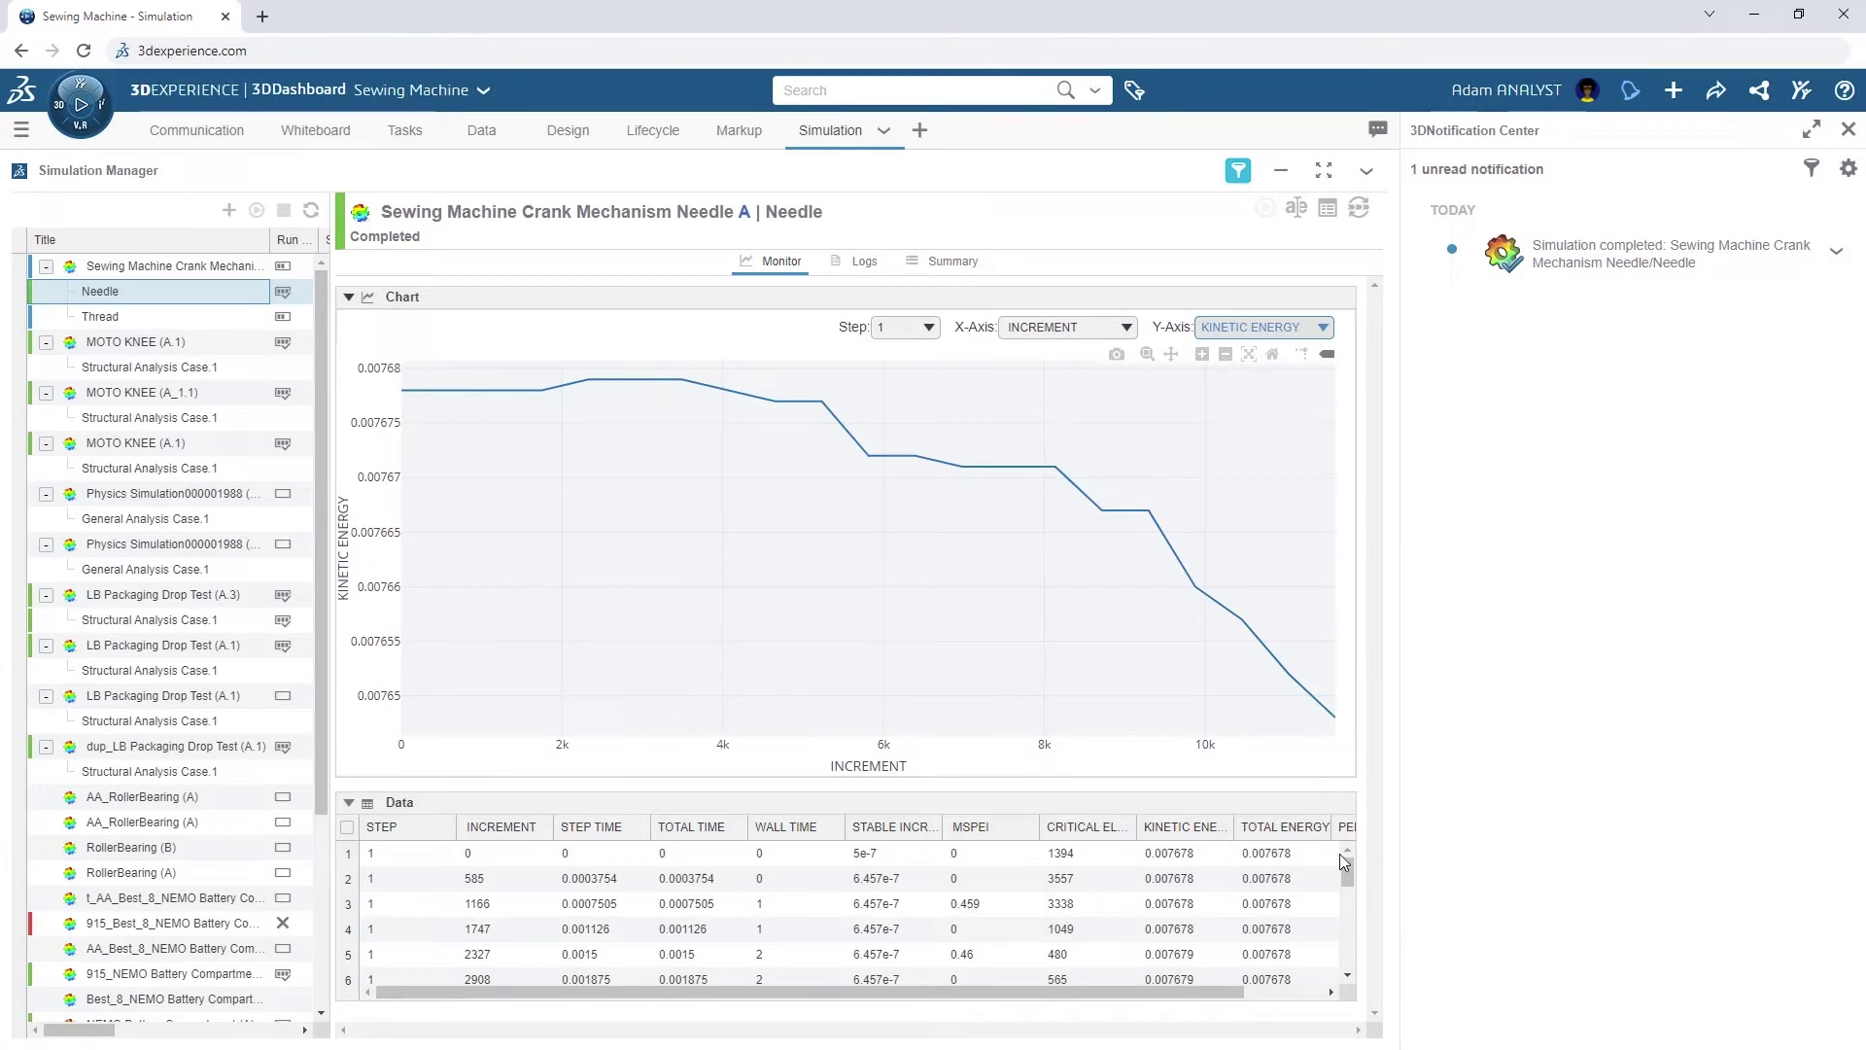
left_click_drag(1346, 865, 1349, 976)
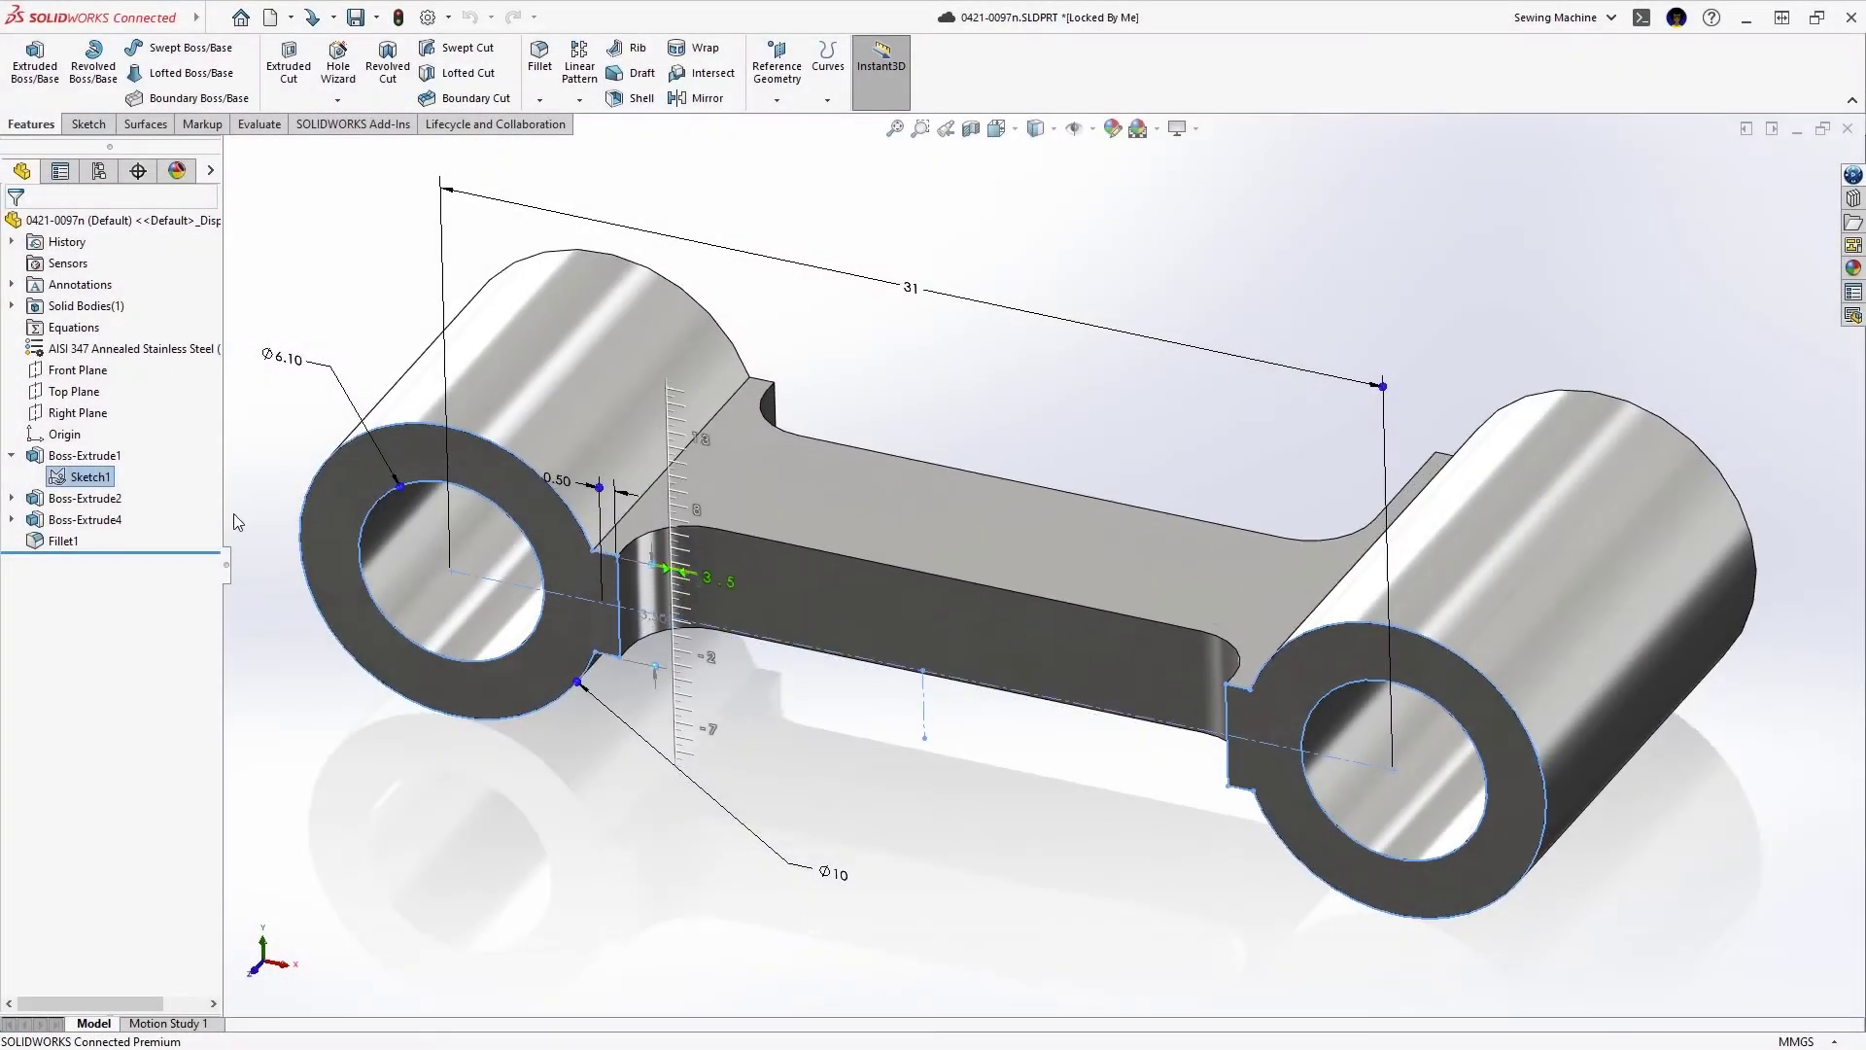
Step: Add the 2.00 mm fillet dimension D1@Fillet1 as parameter row 4, named W_F
left_click(962, 631)
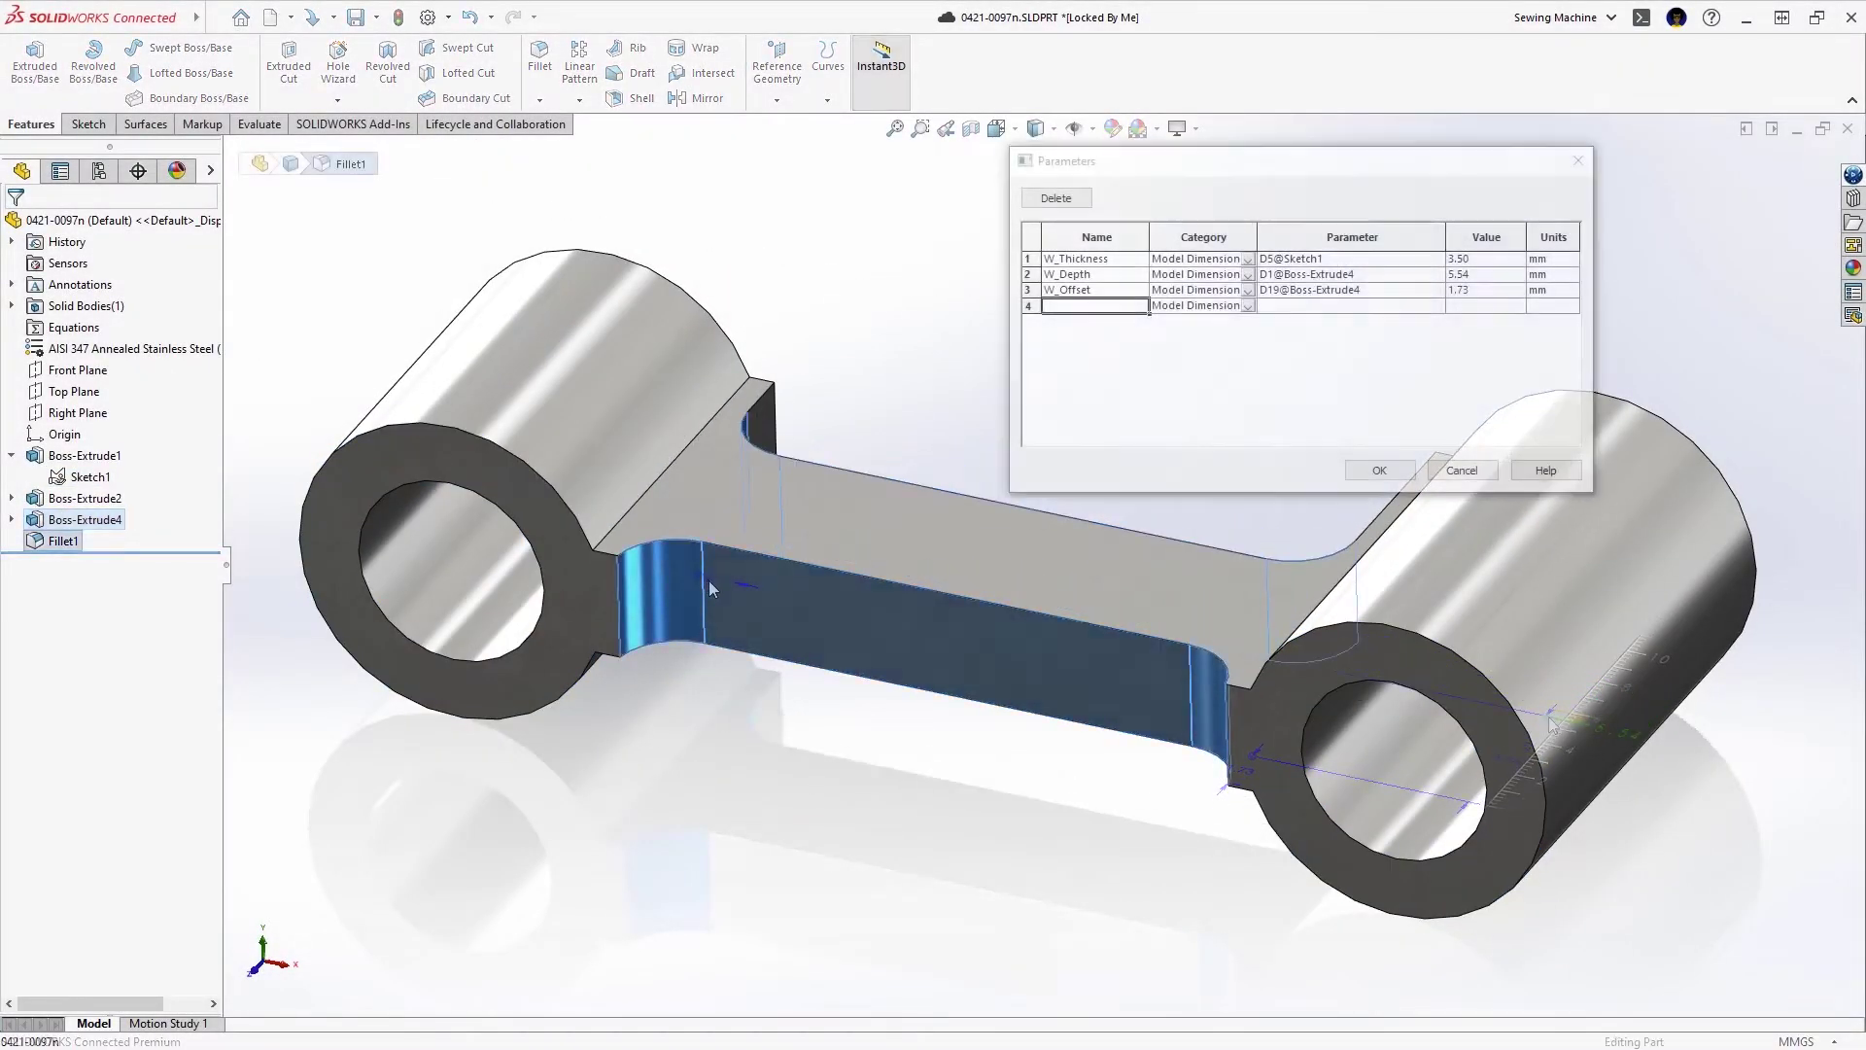
left_click(743, 584)
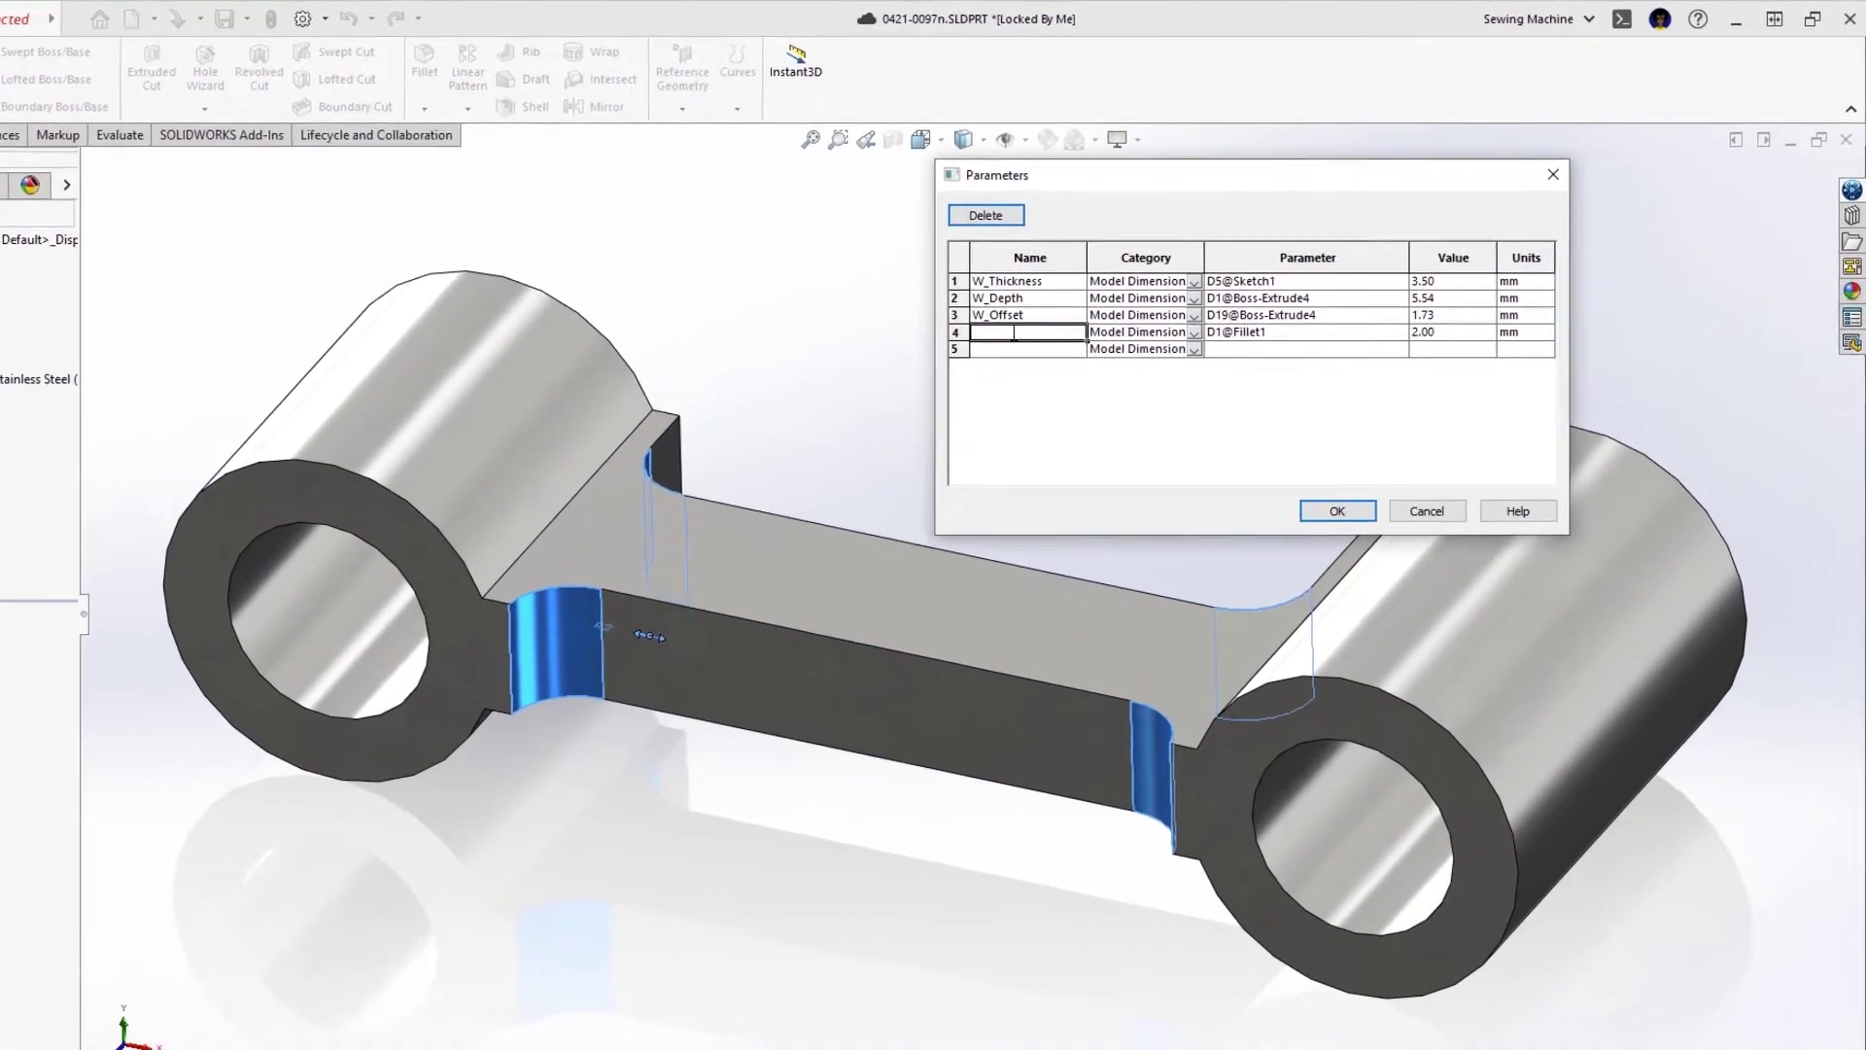
type("W_F")
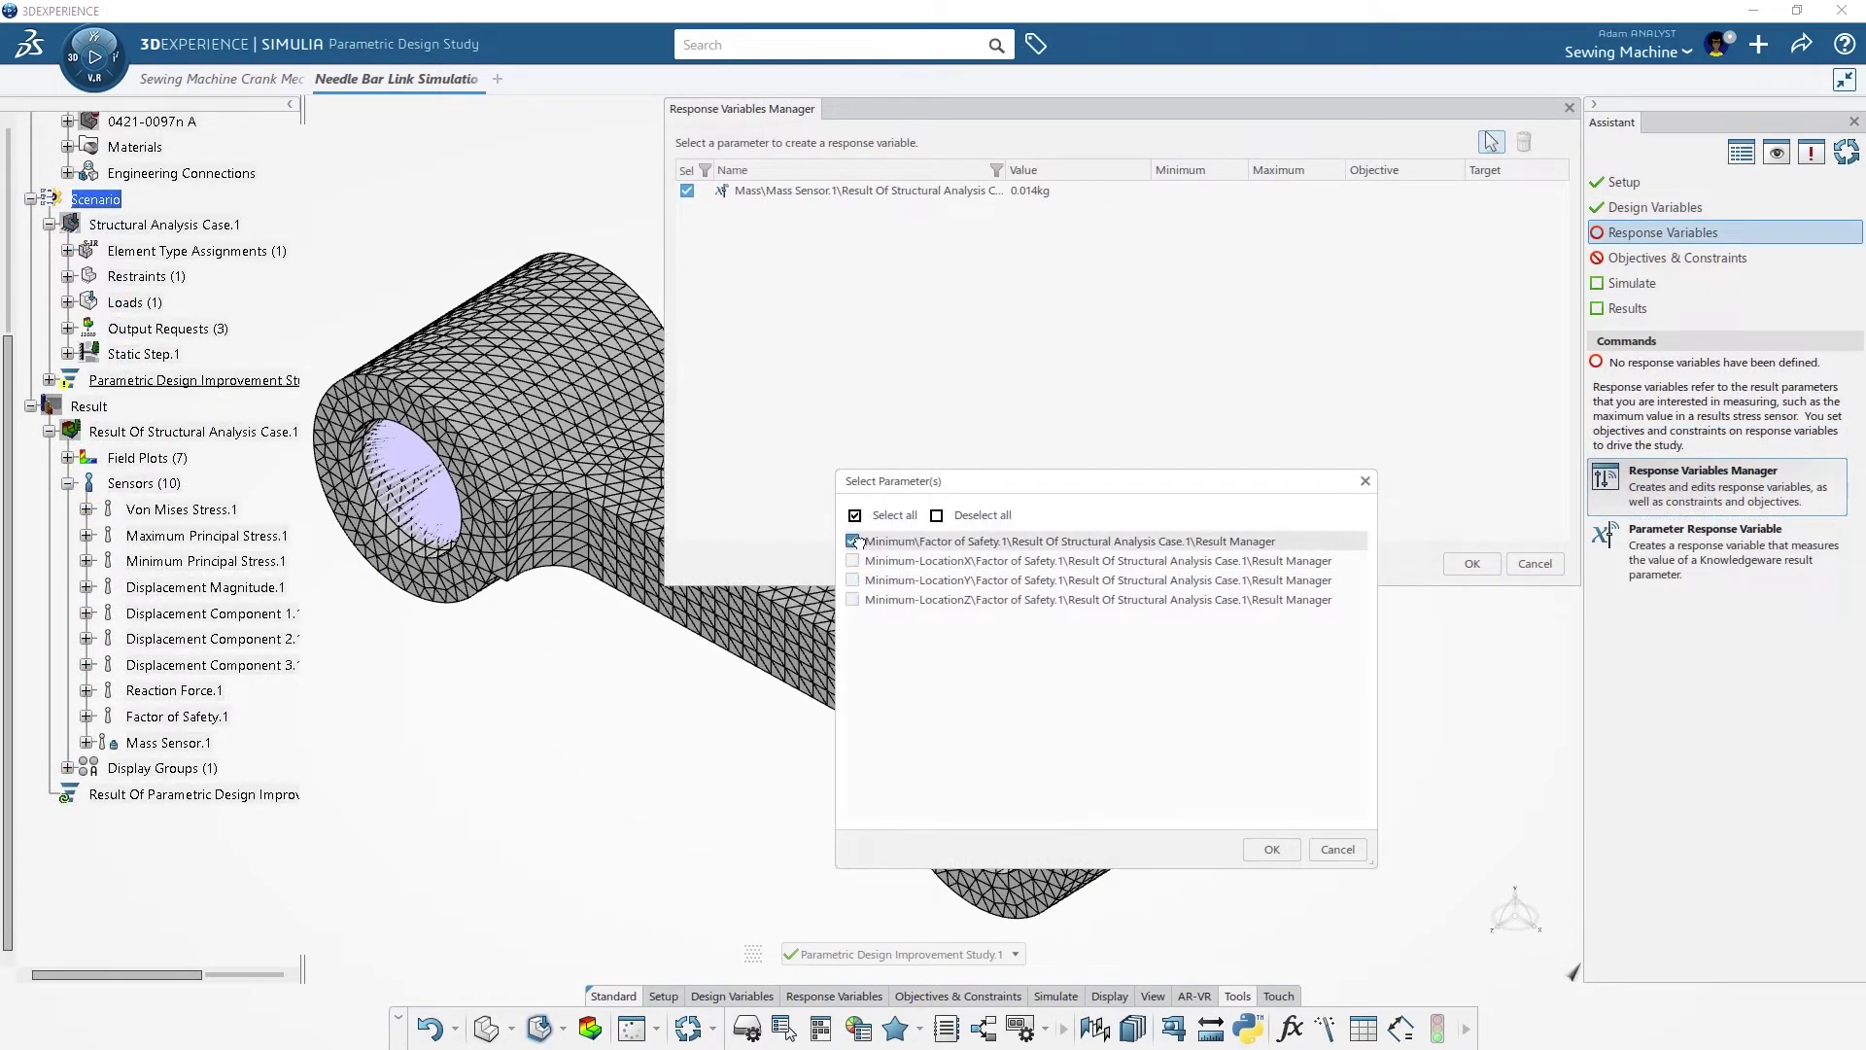
Step: Keep Minimum Factor of Safety as the response and generate an alternative part from Design 1
left_click(1266, 851)
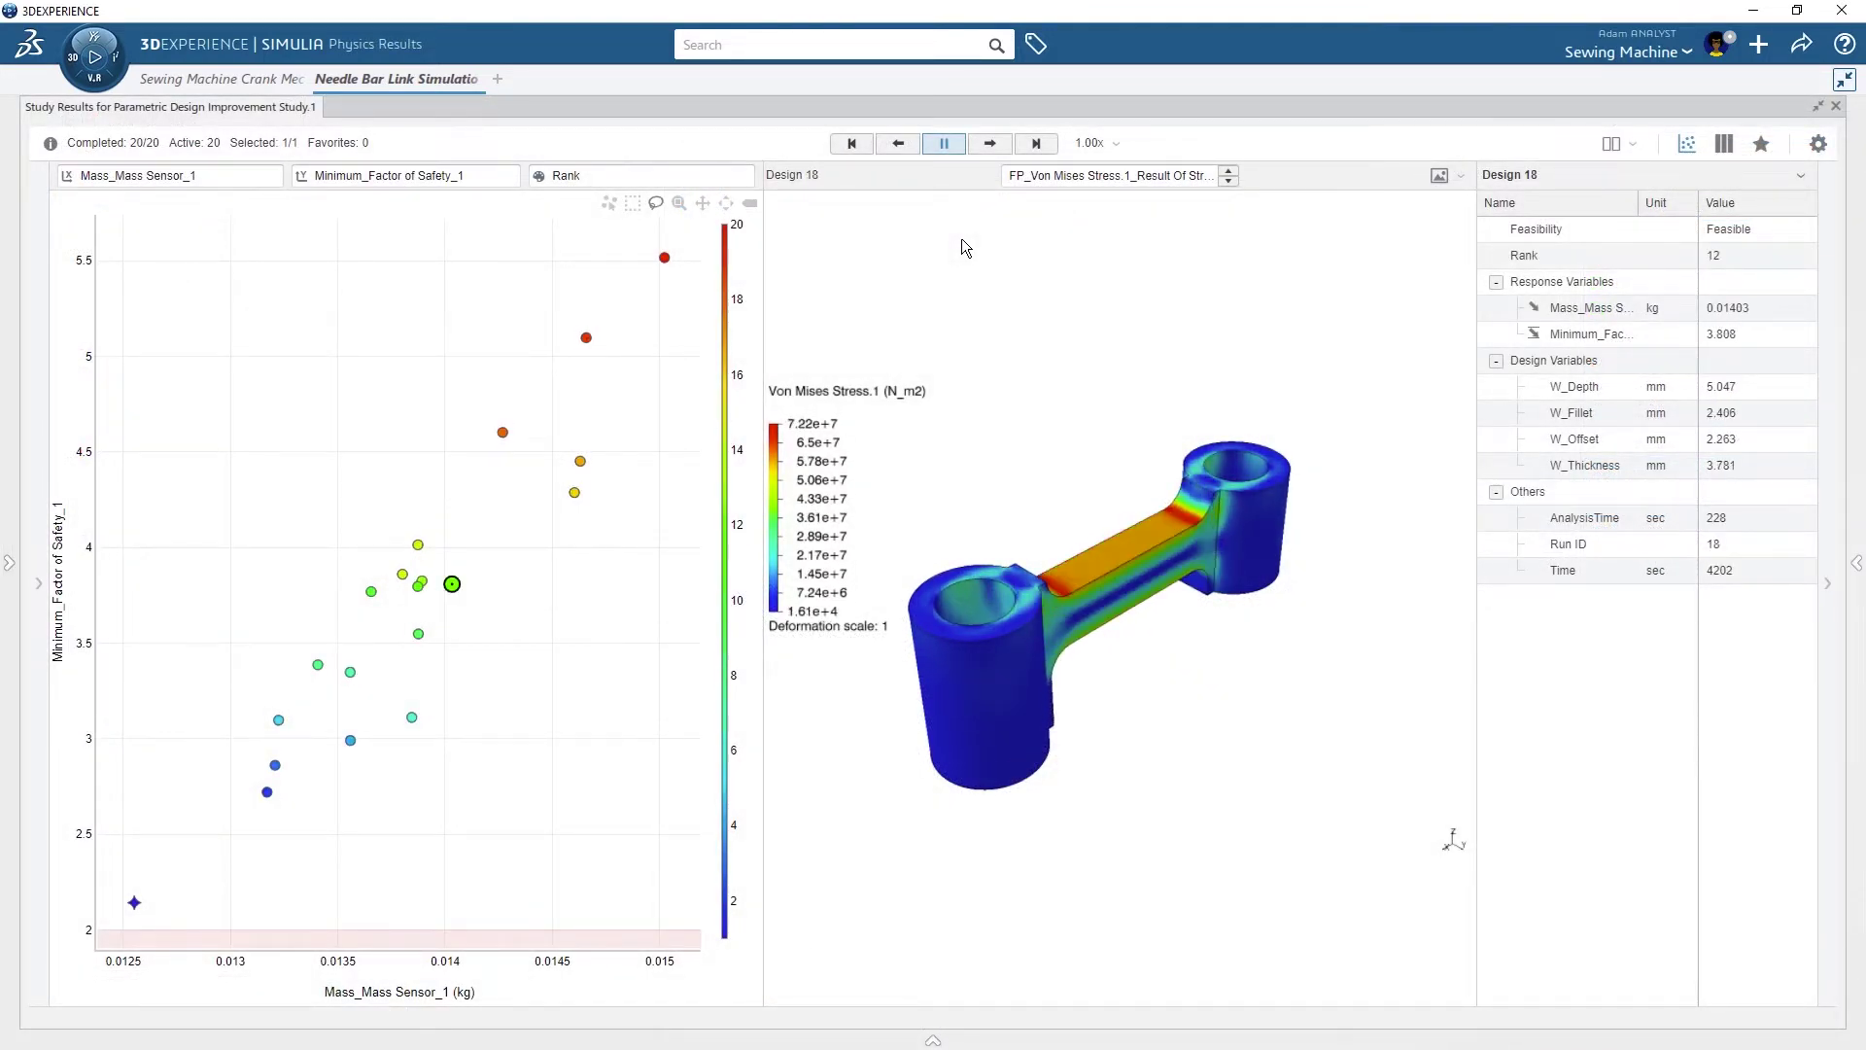
left_click(944, 143)
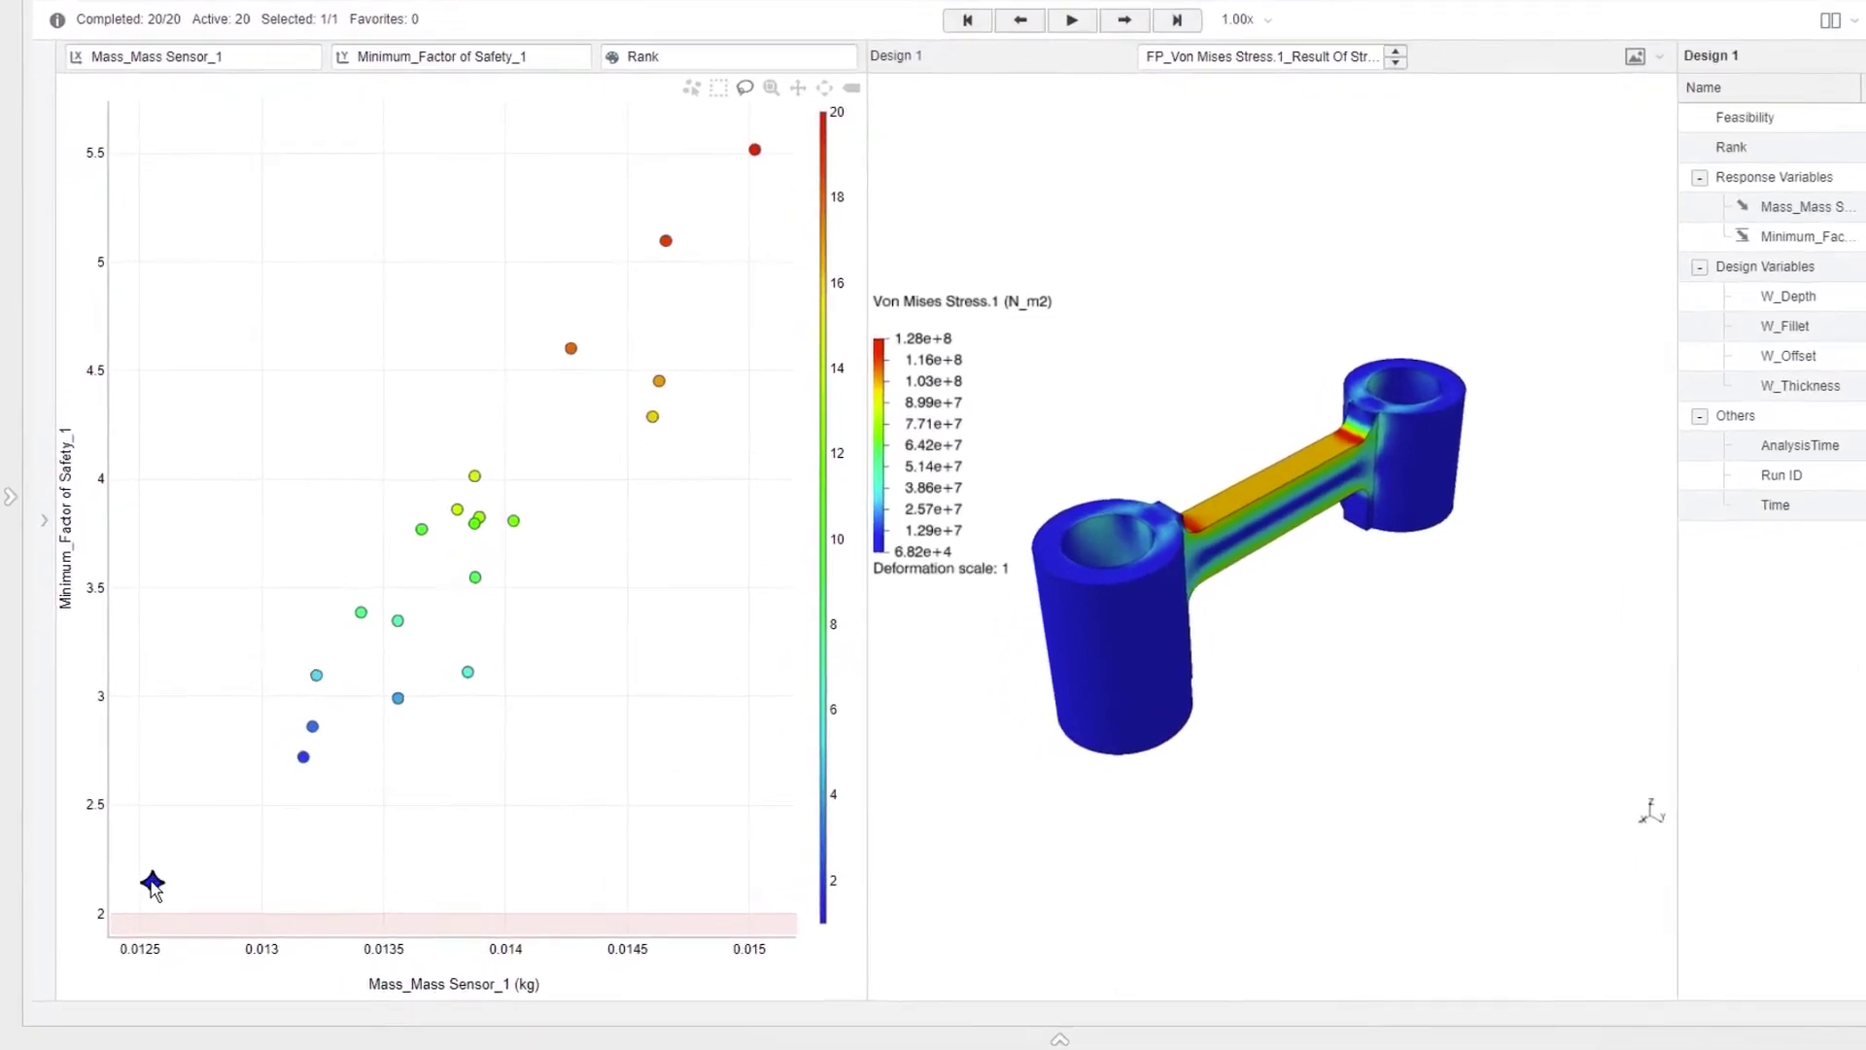
right_click(134, 903)
left_click(277, 783)
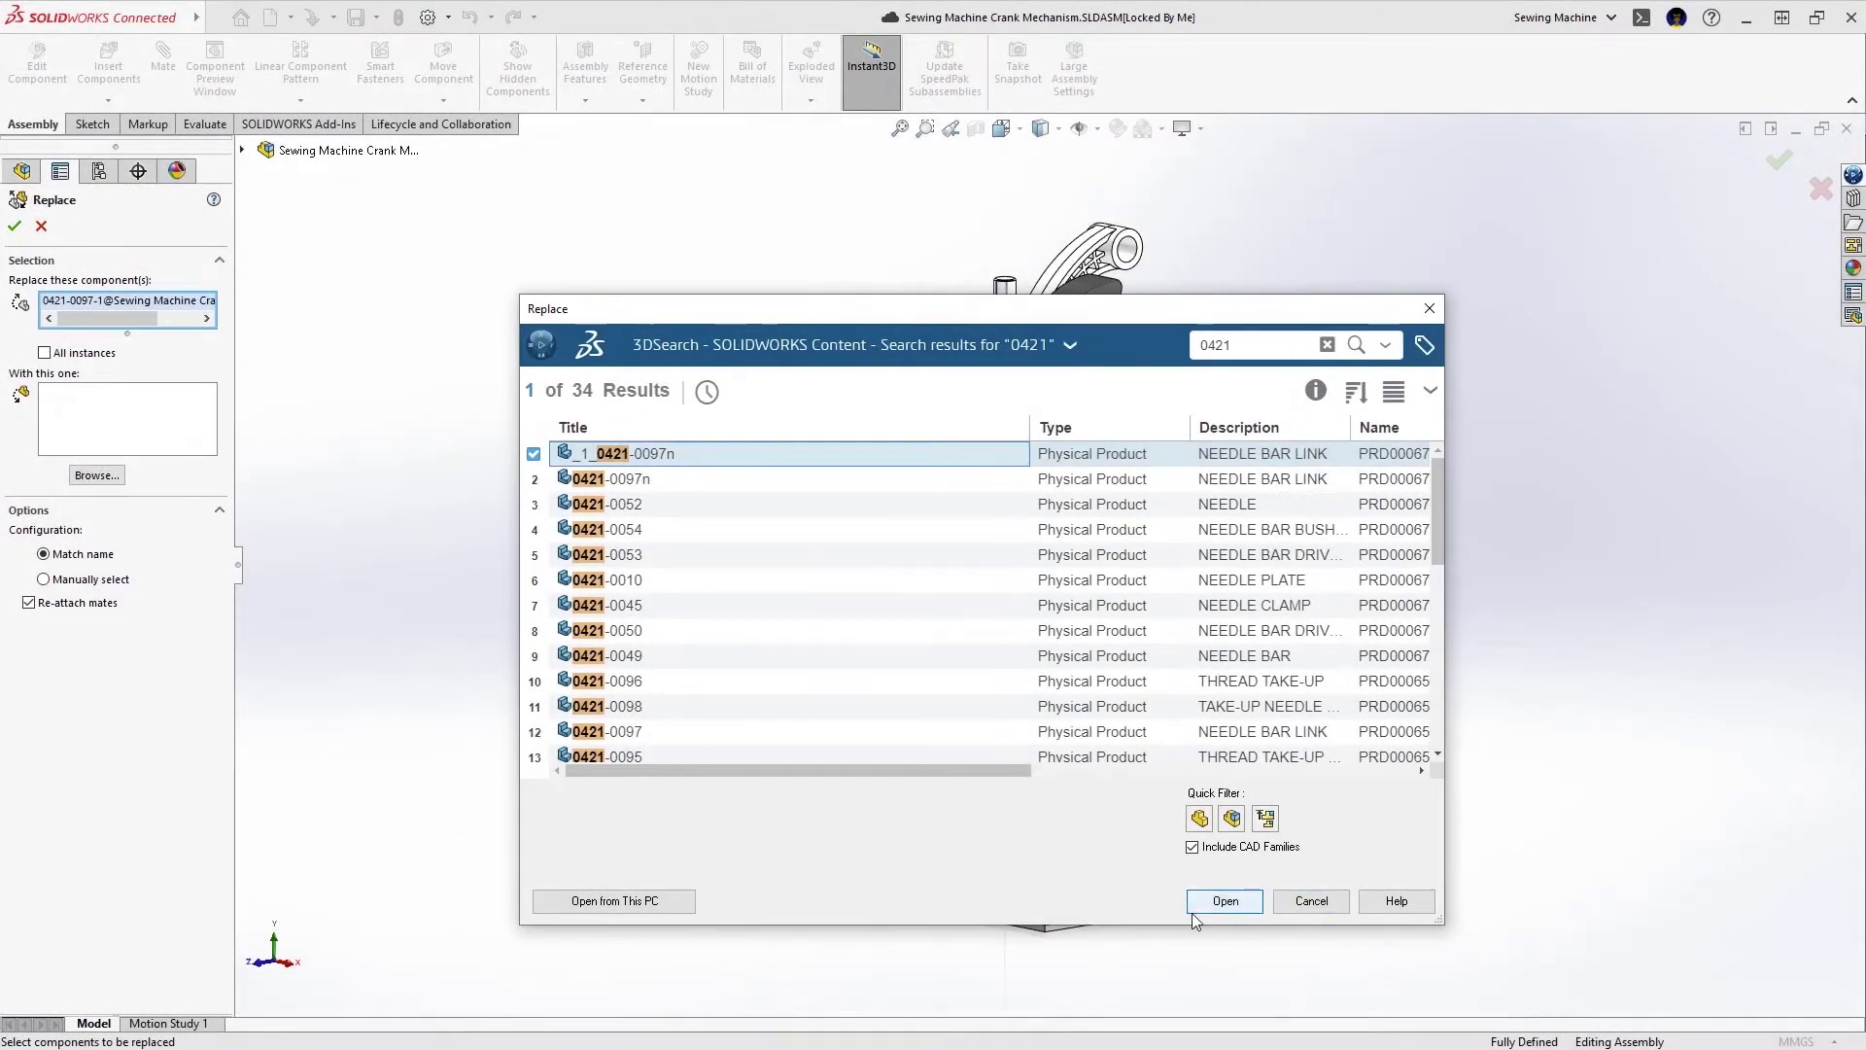
Step: Replace the needle bar link with generated part CAD00027438, accepting the re-attached mates
left_click(1194, 909)
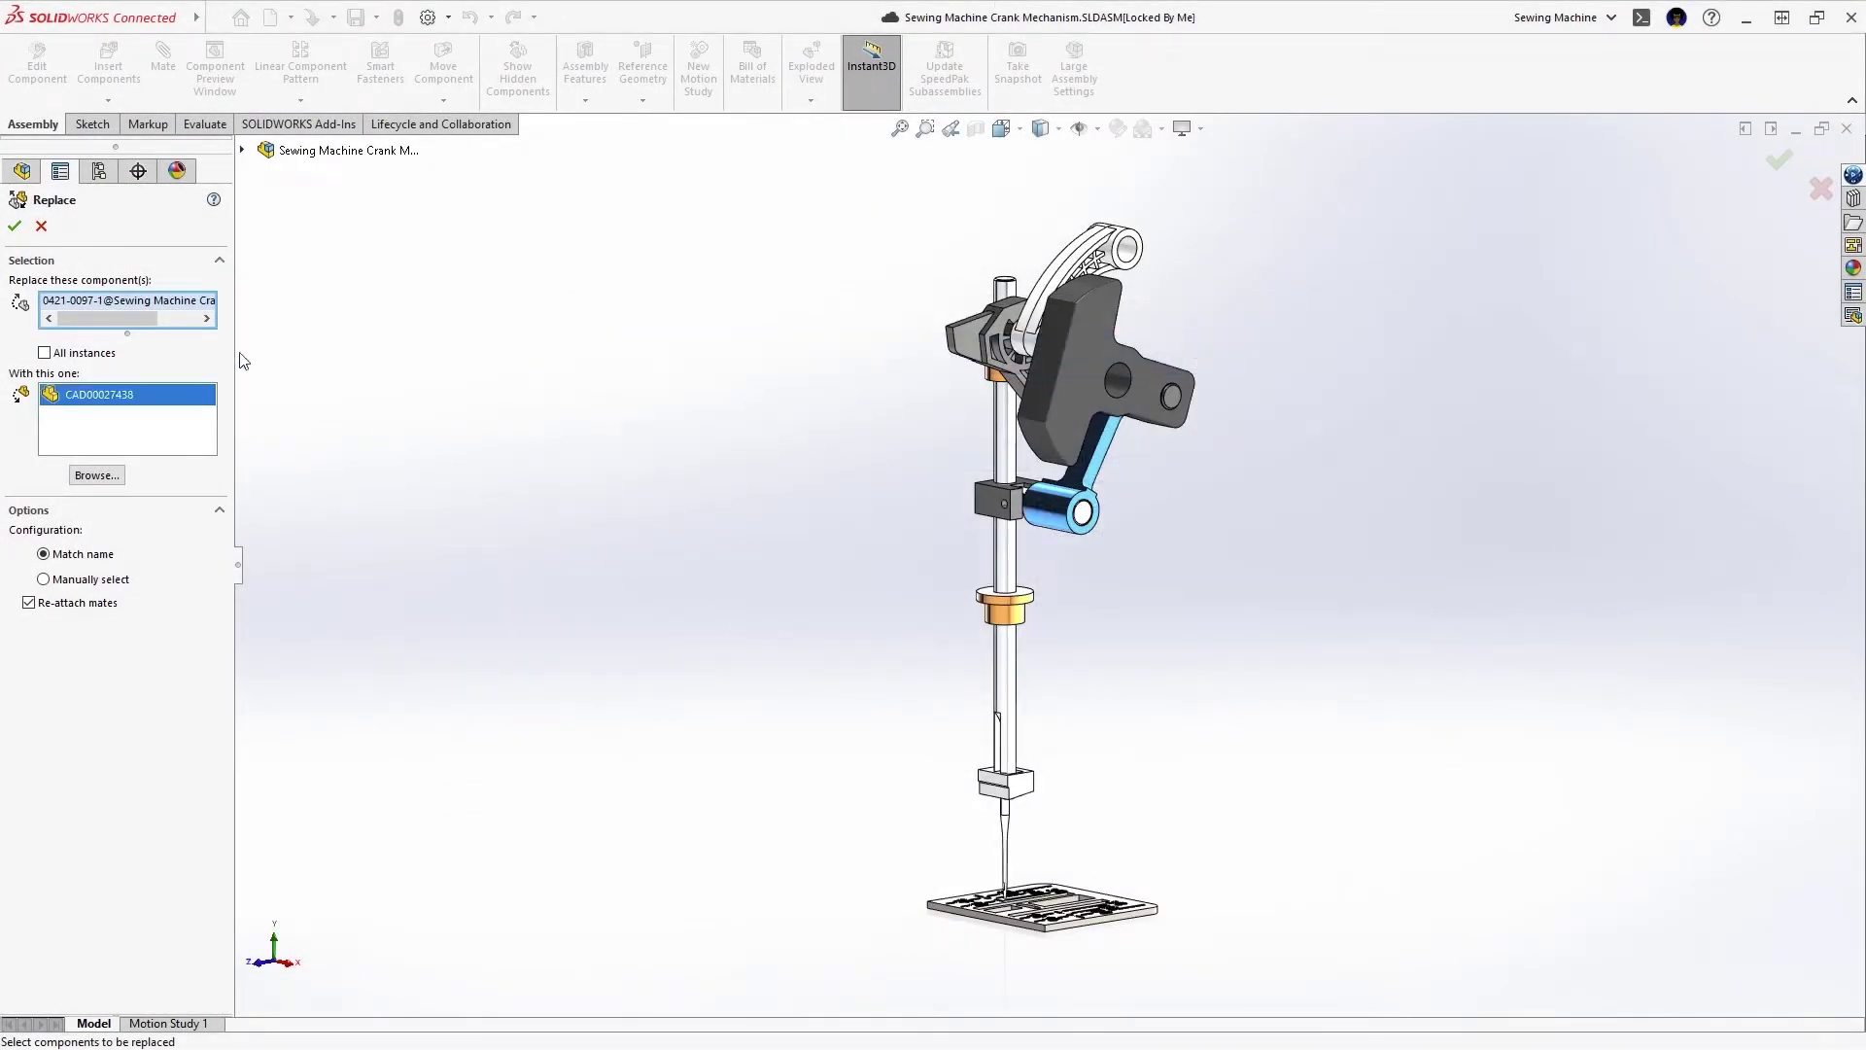
left_click(15, 227)
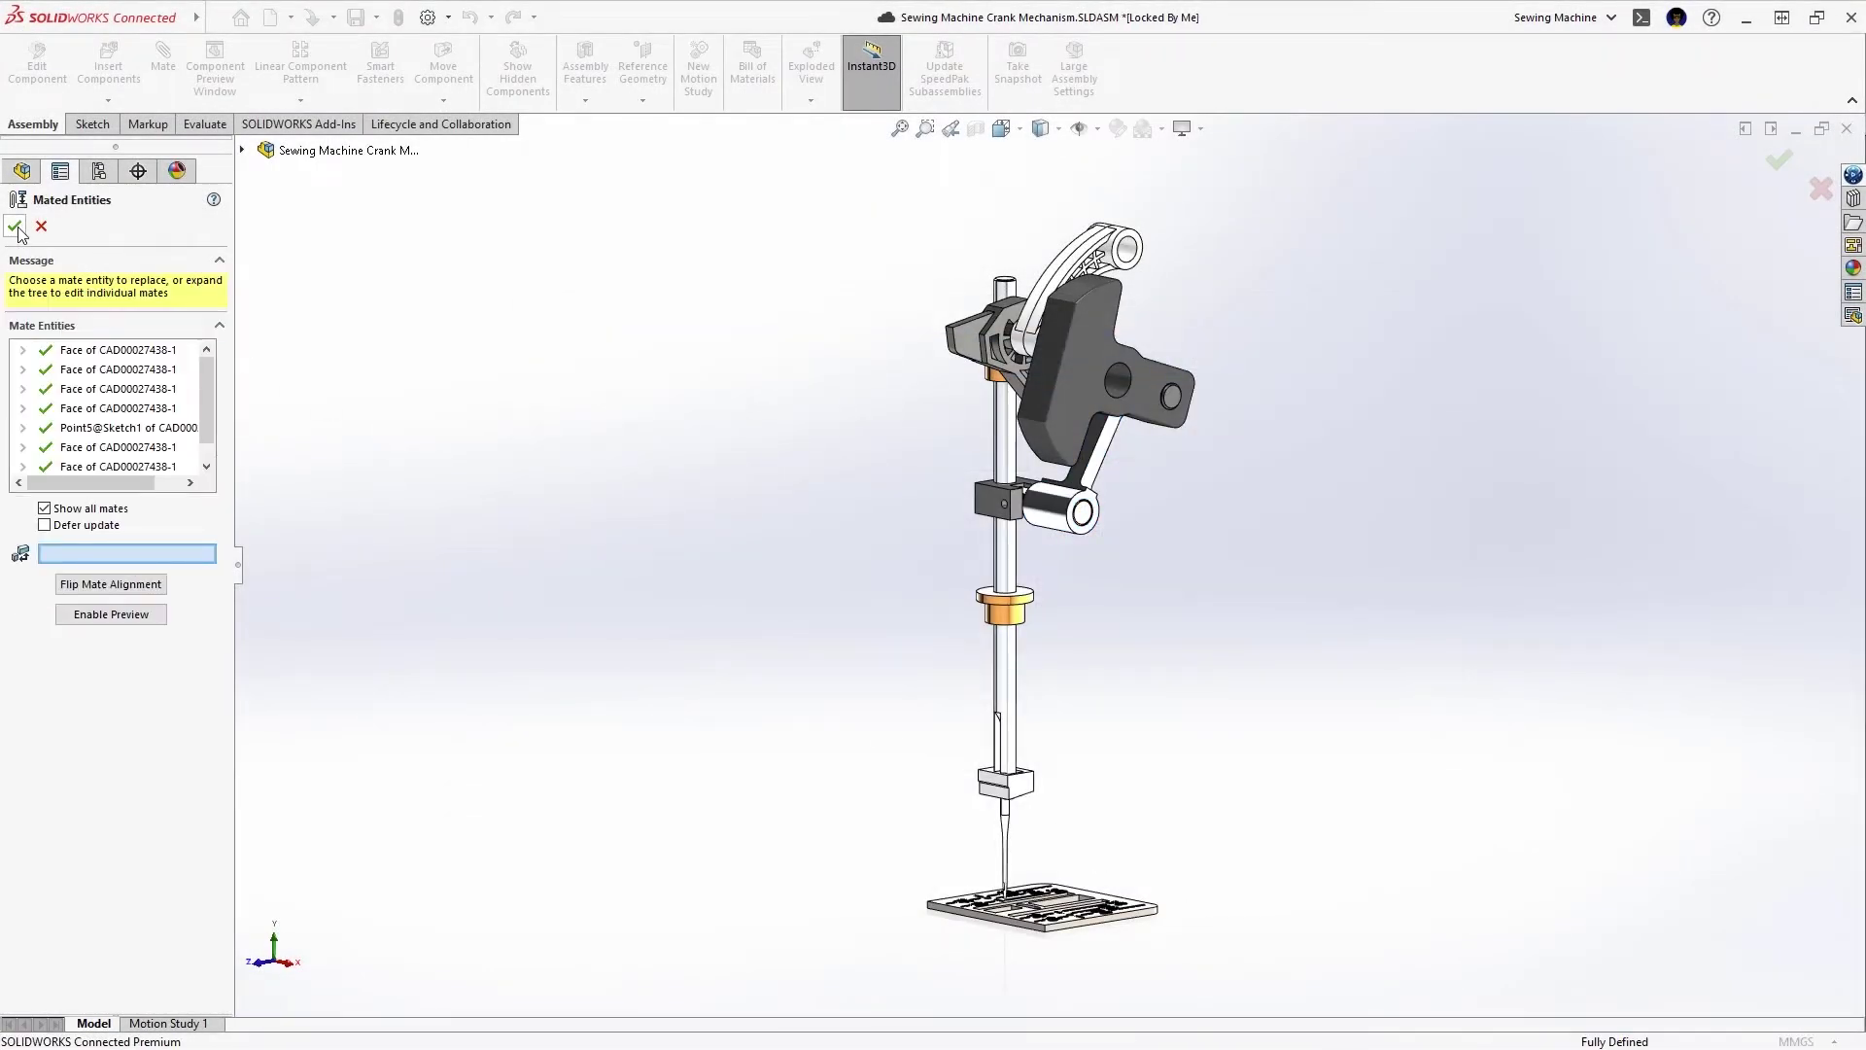
left_click(16, 228)
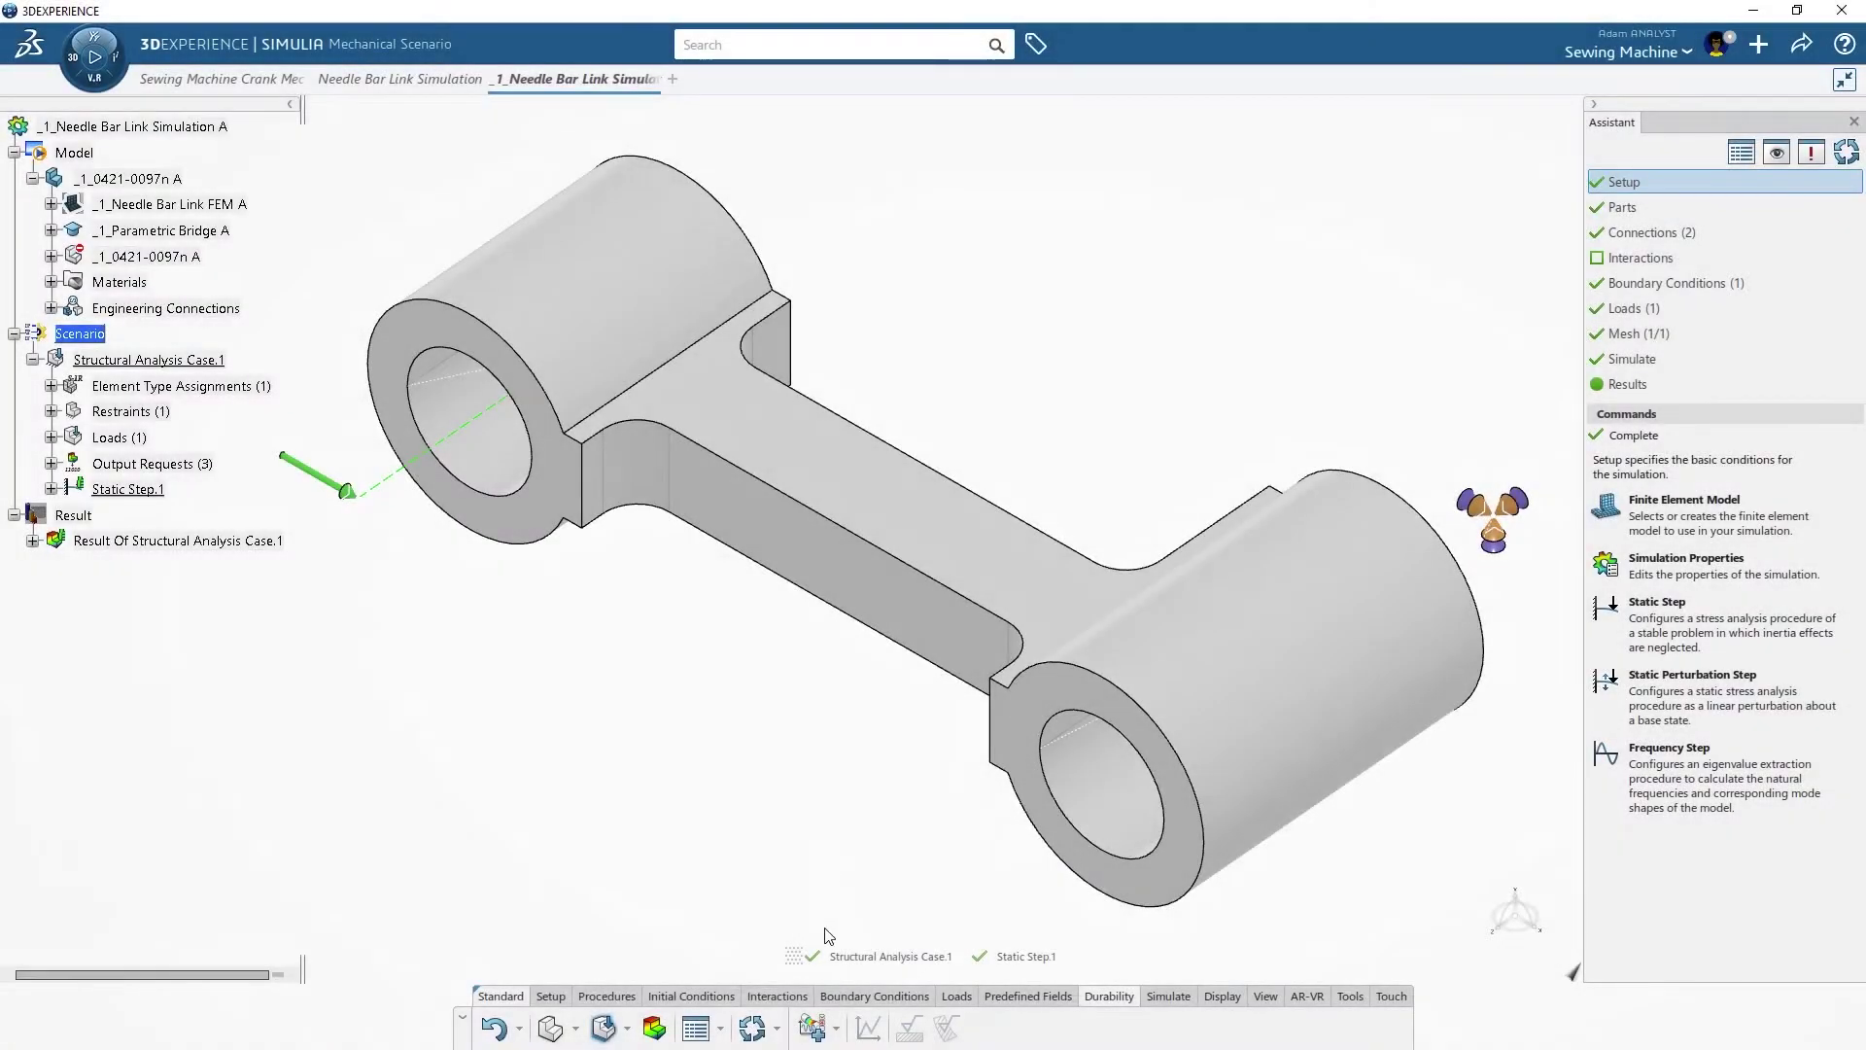
Step: Add Durability Analysis Case.1 and define its fatigue loading
left_click(813, 1030)
left_click(827, 787)
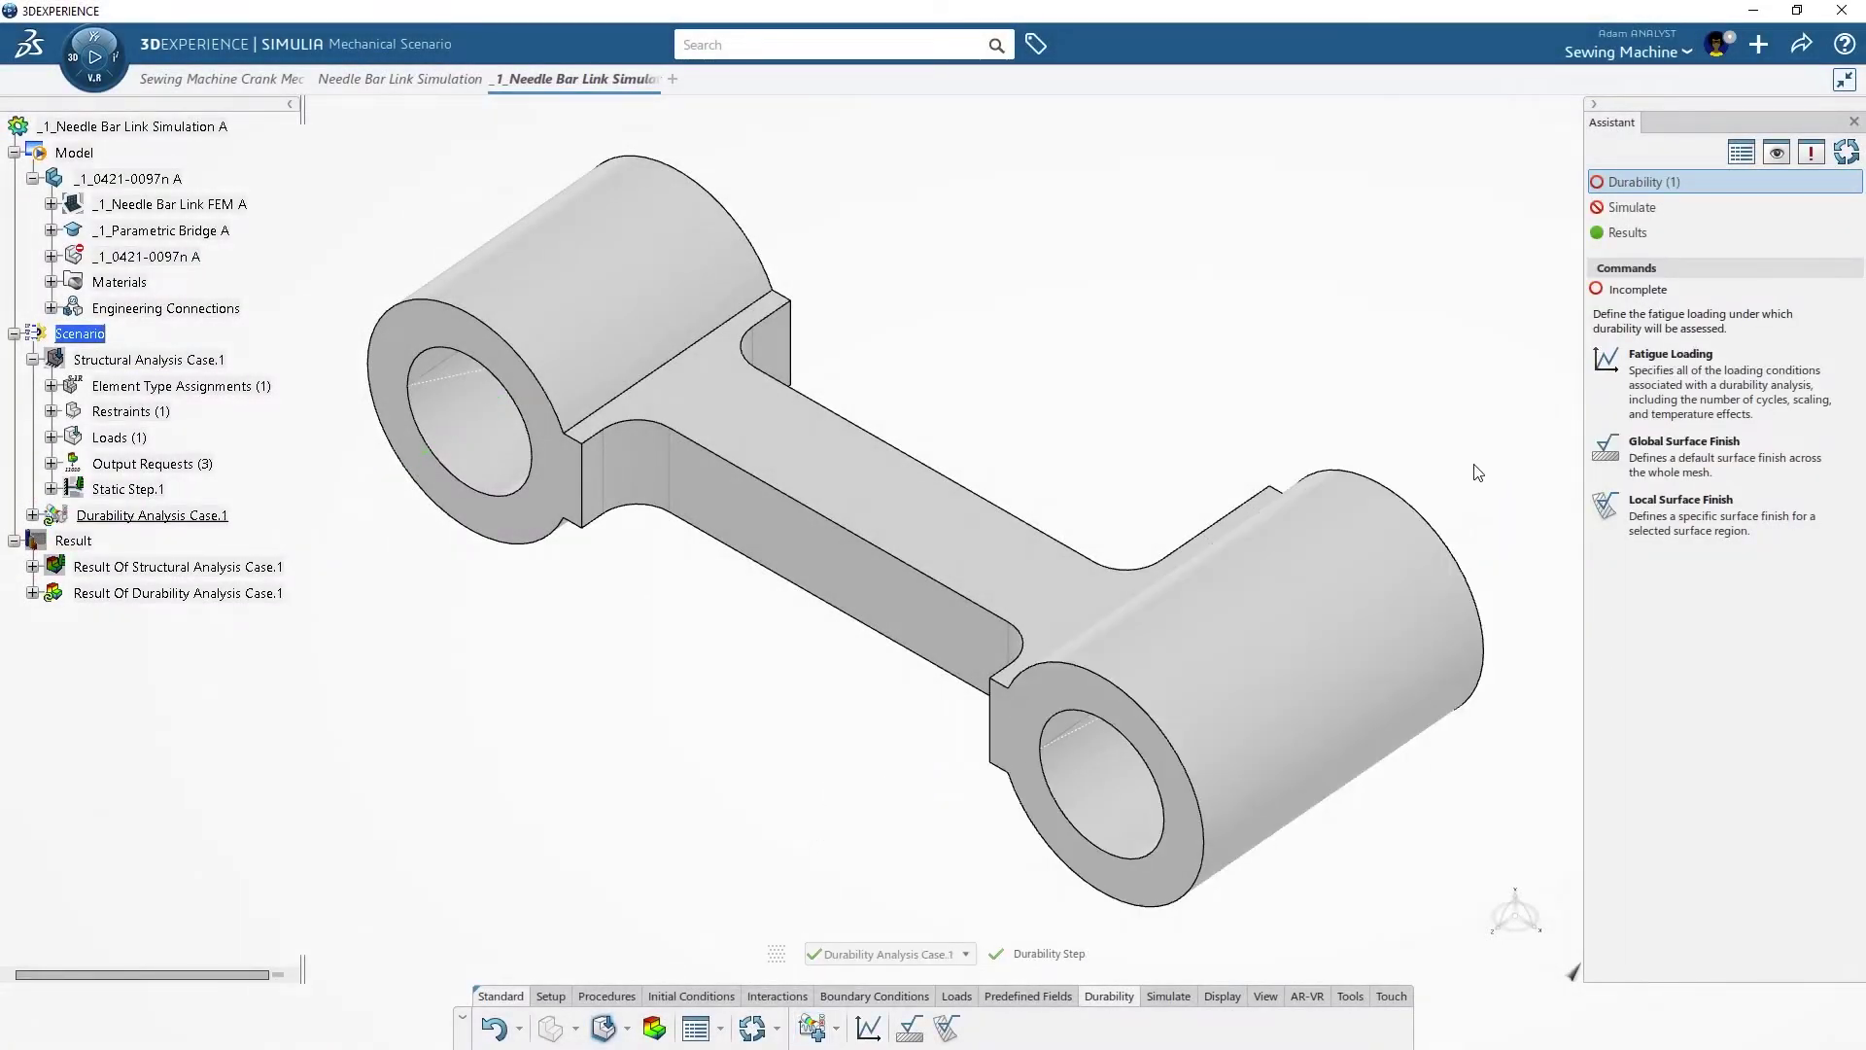
left_click(1650, 387)
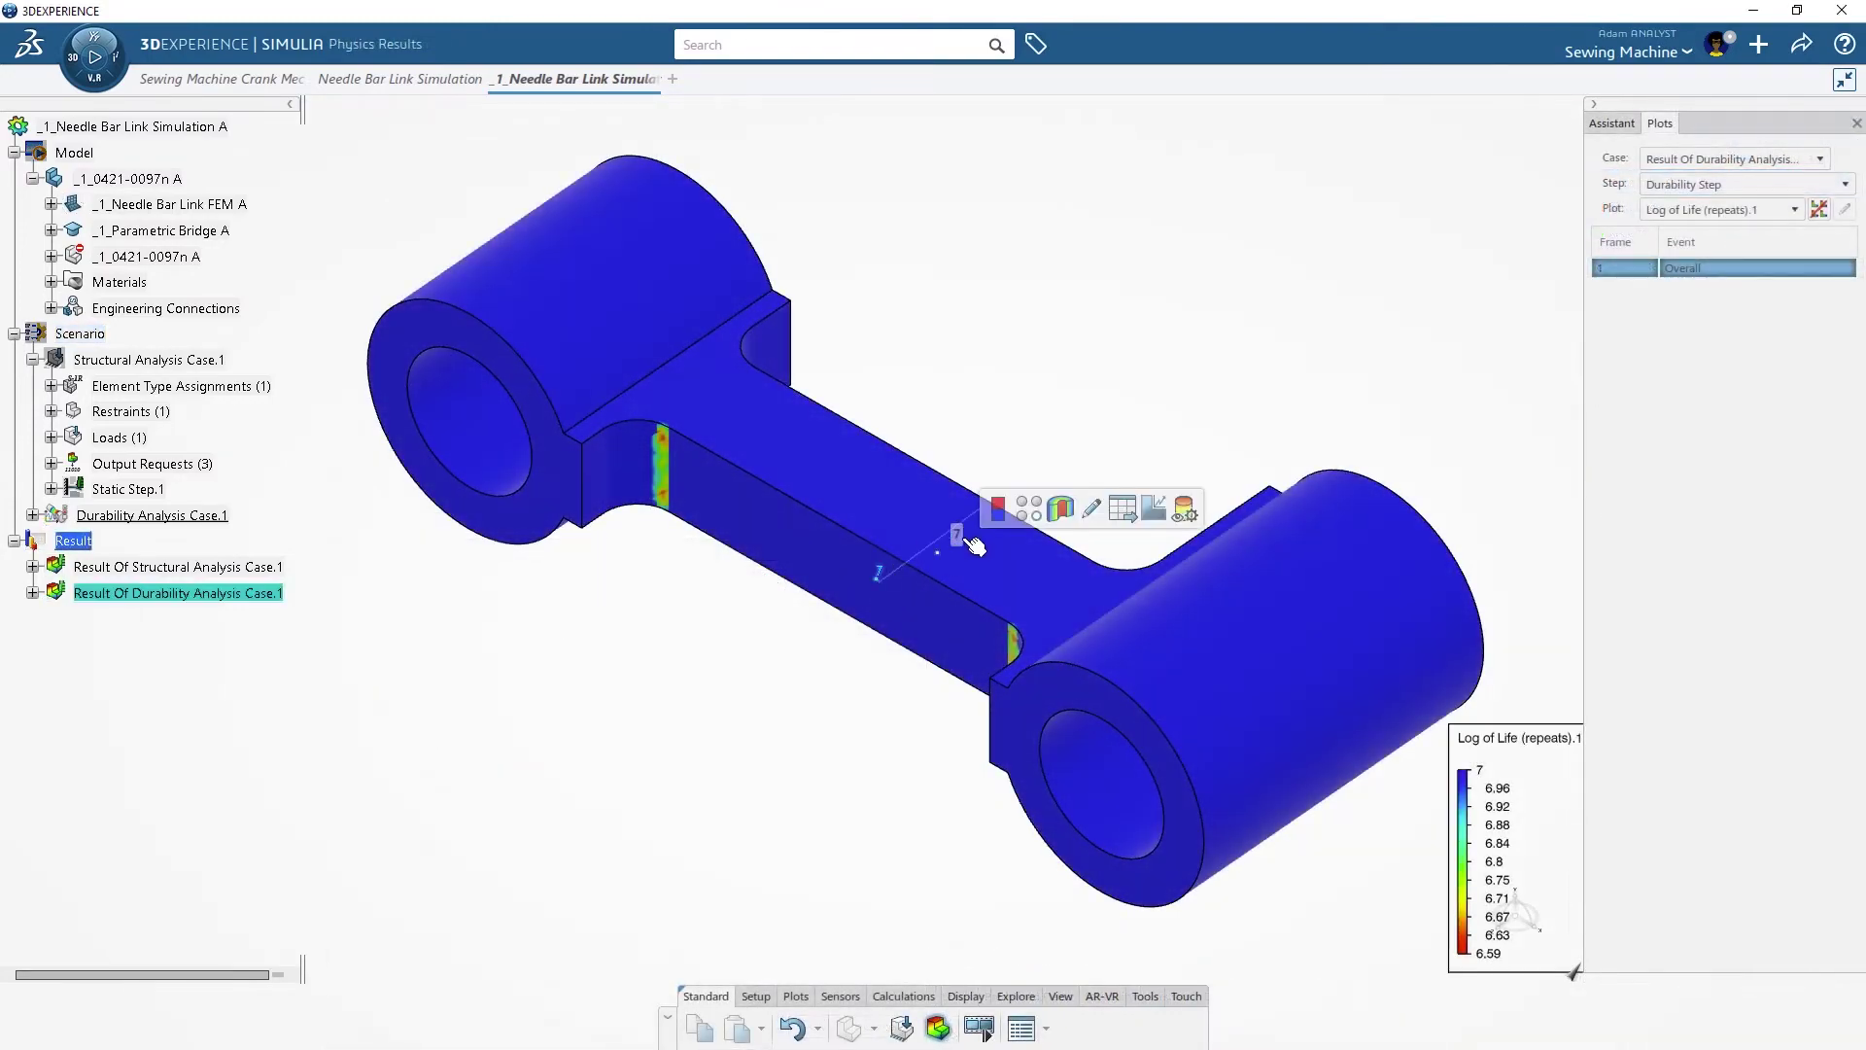
Step: Show only the minimum value, 6.59, on the Log of Life plot
left_click(996, 508)
left_click(1028, 509)
left_click(1153, 509)
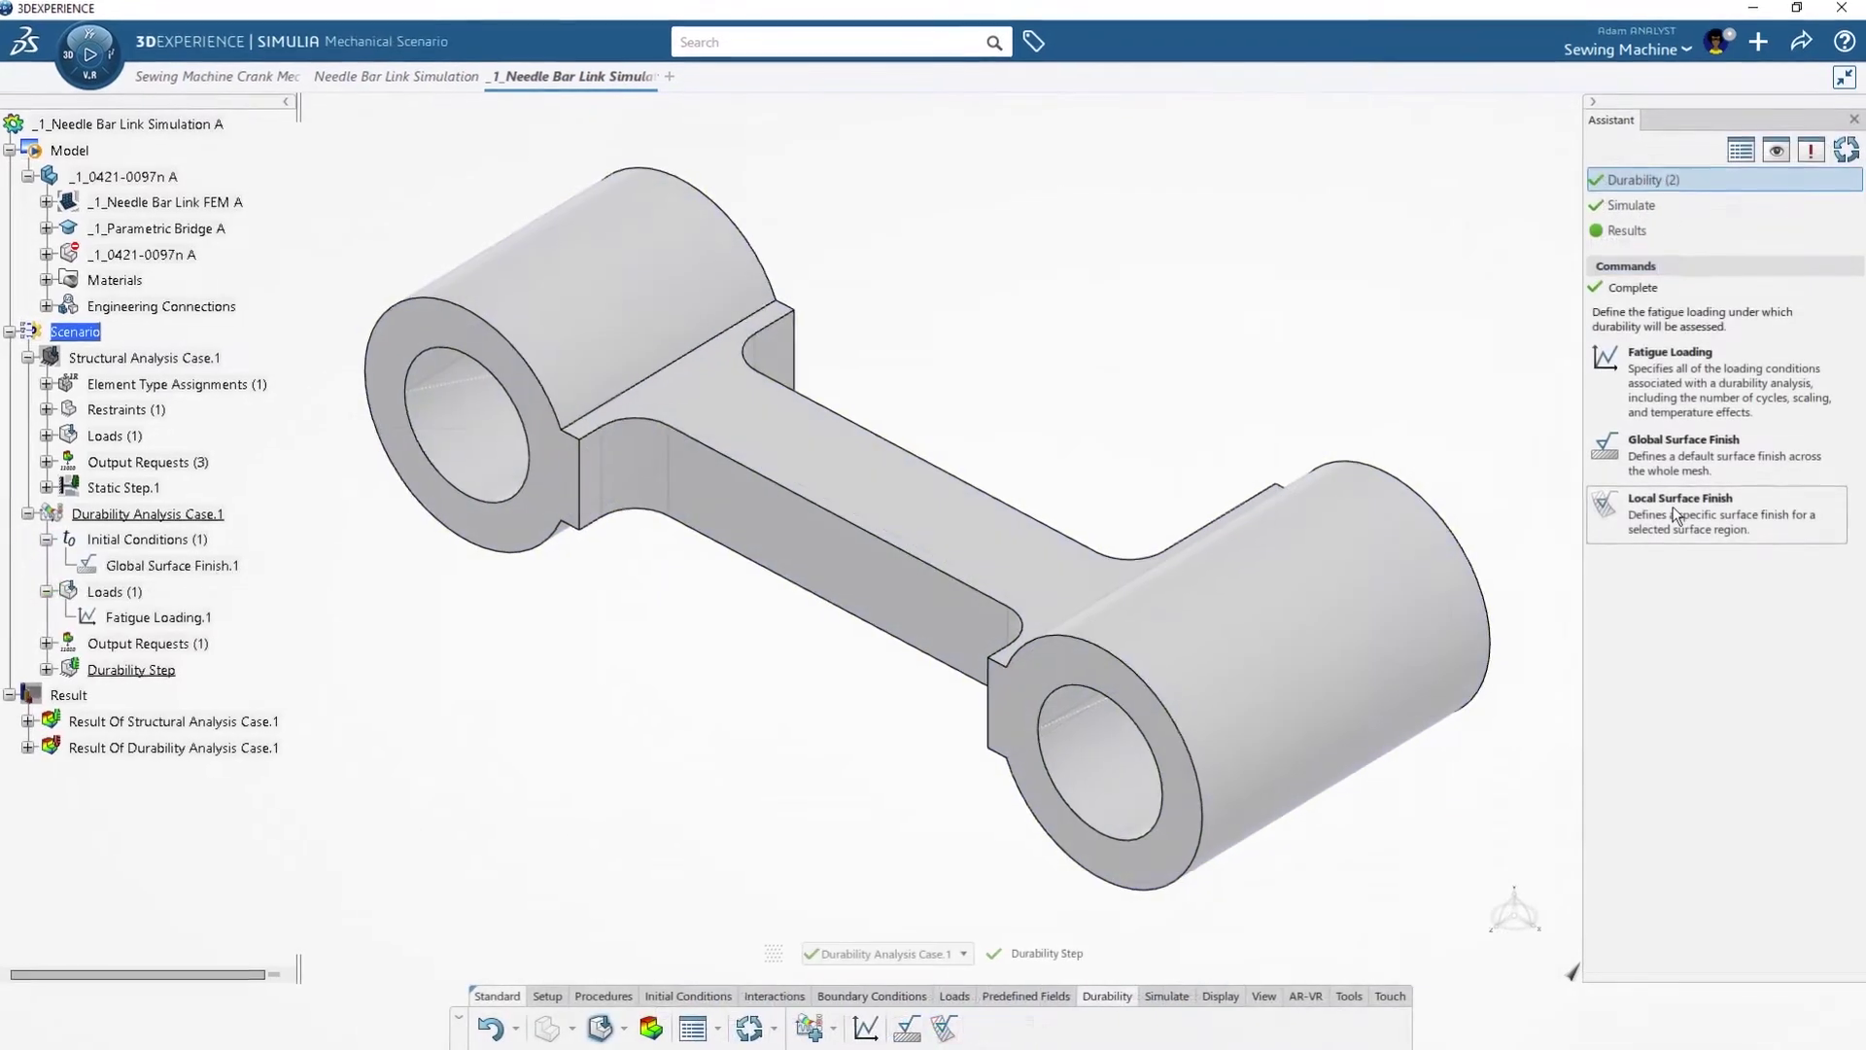
Step: Add a local Juvinall 1967 (steel) fine-ground surface finish on the link's propagated fillet faces
left_click(1670, 506)
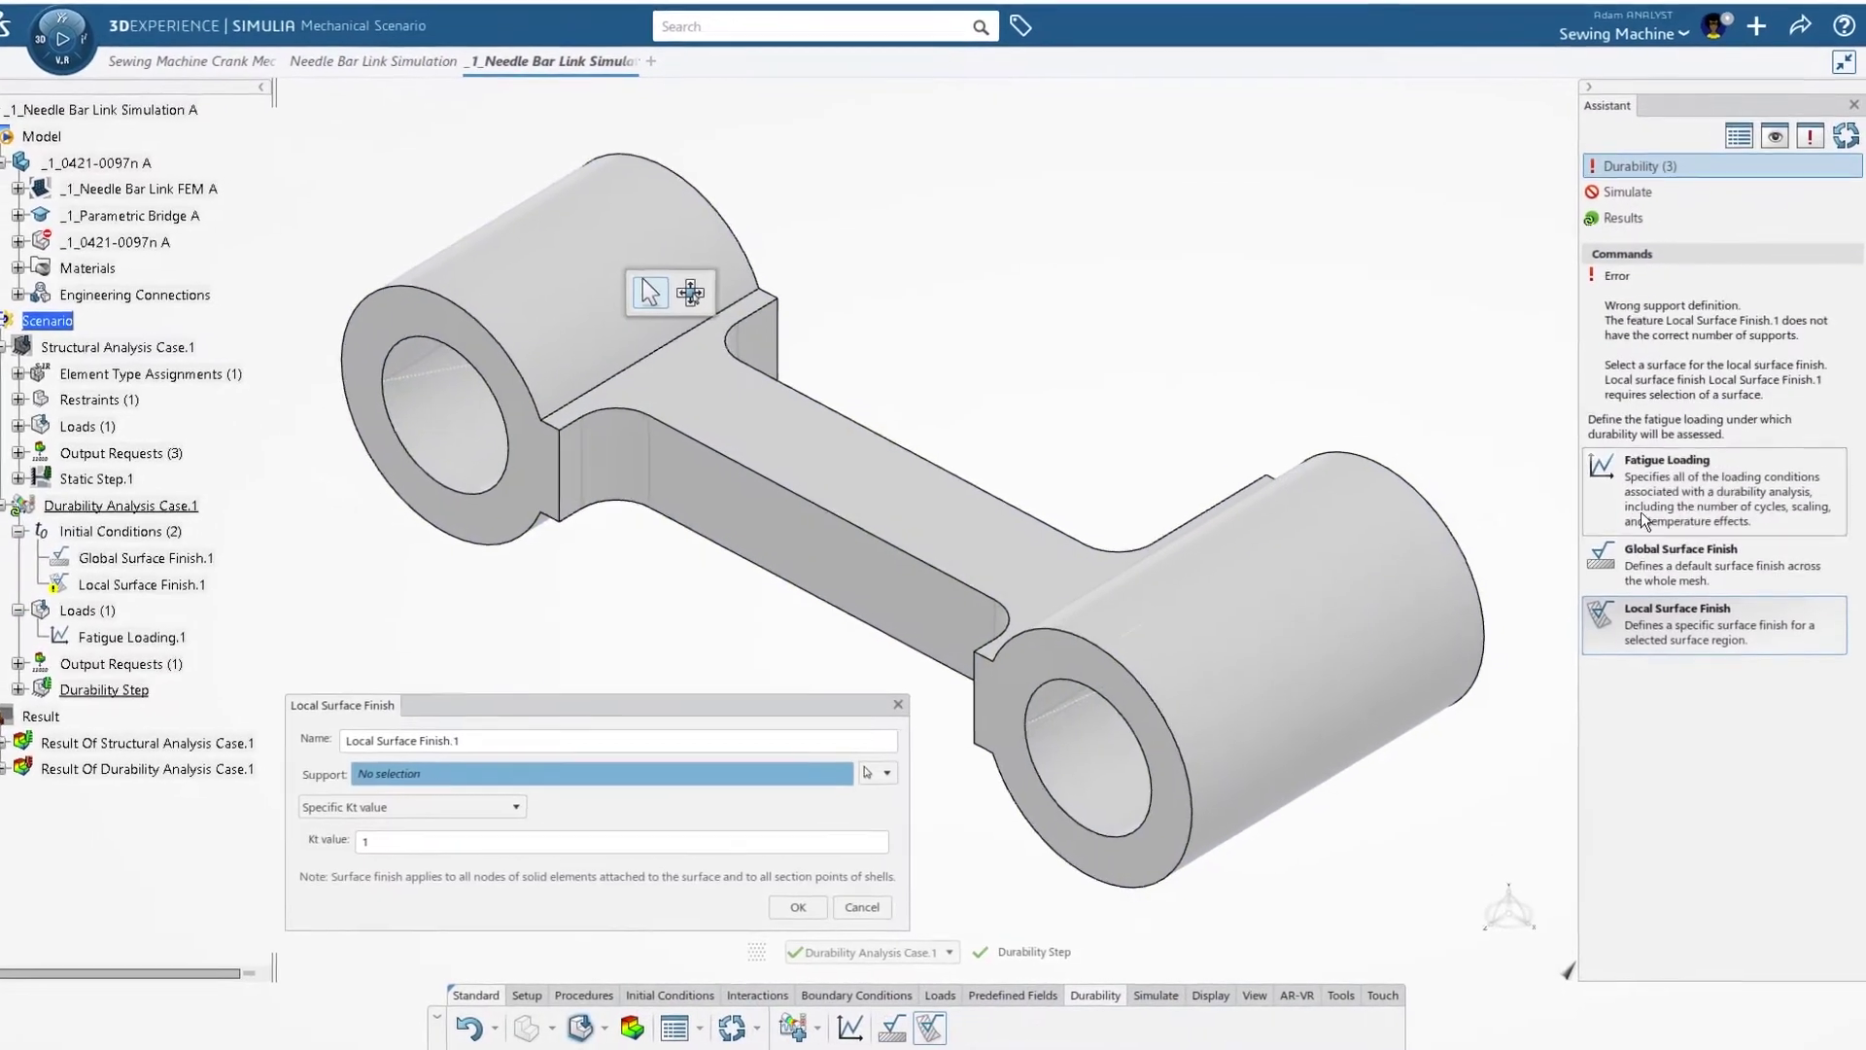
left_click(515, 817)
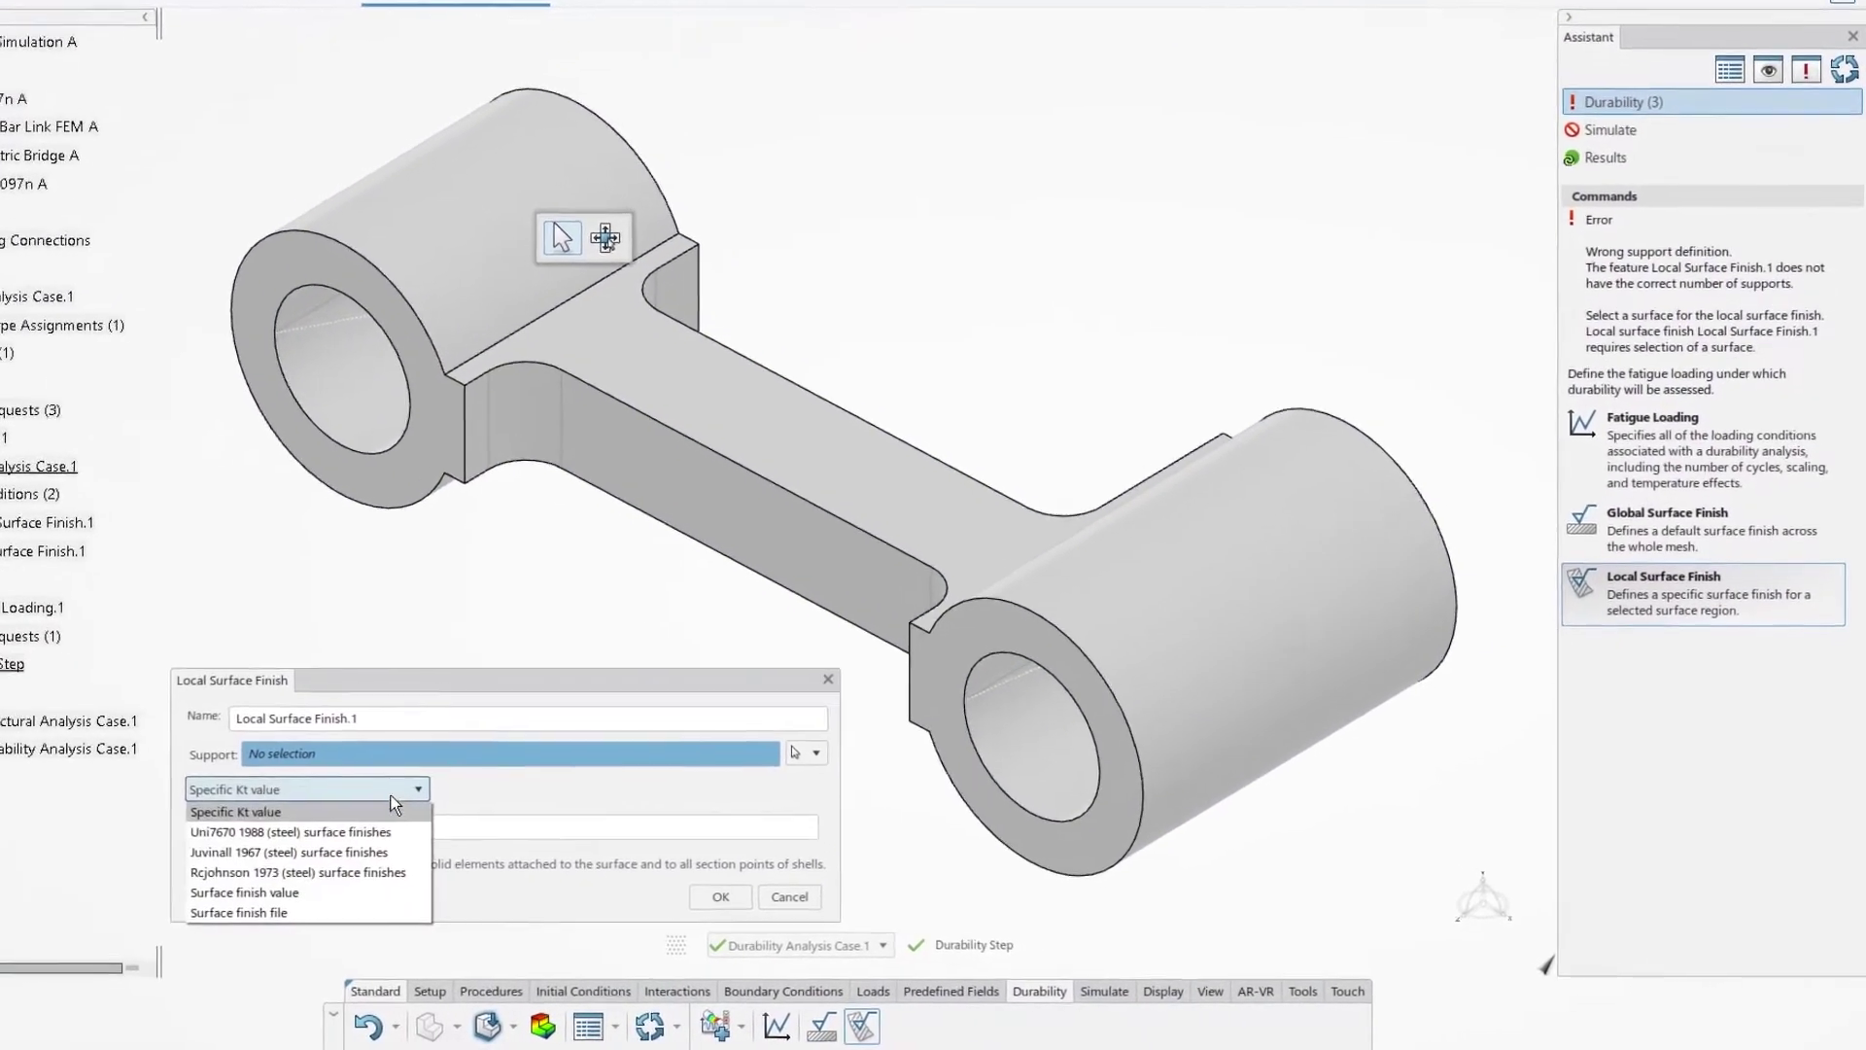
left_click(289, 851)
left_click(292, 826)
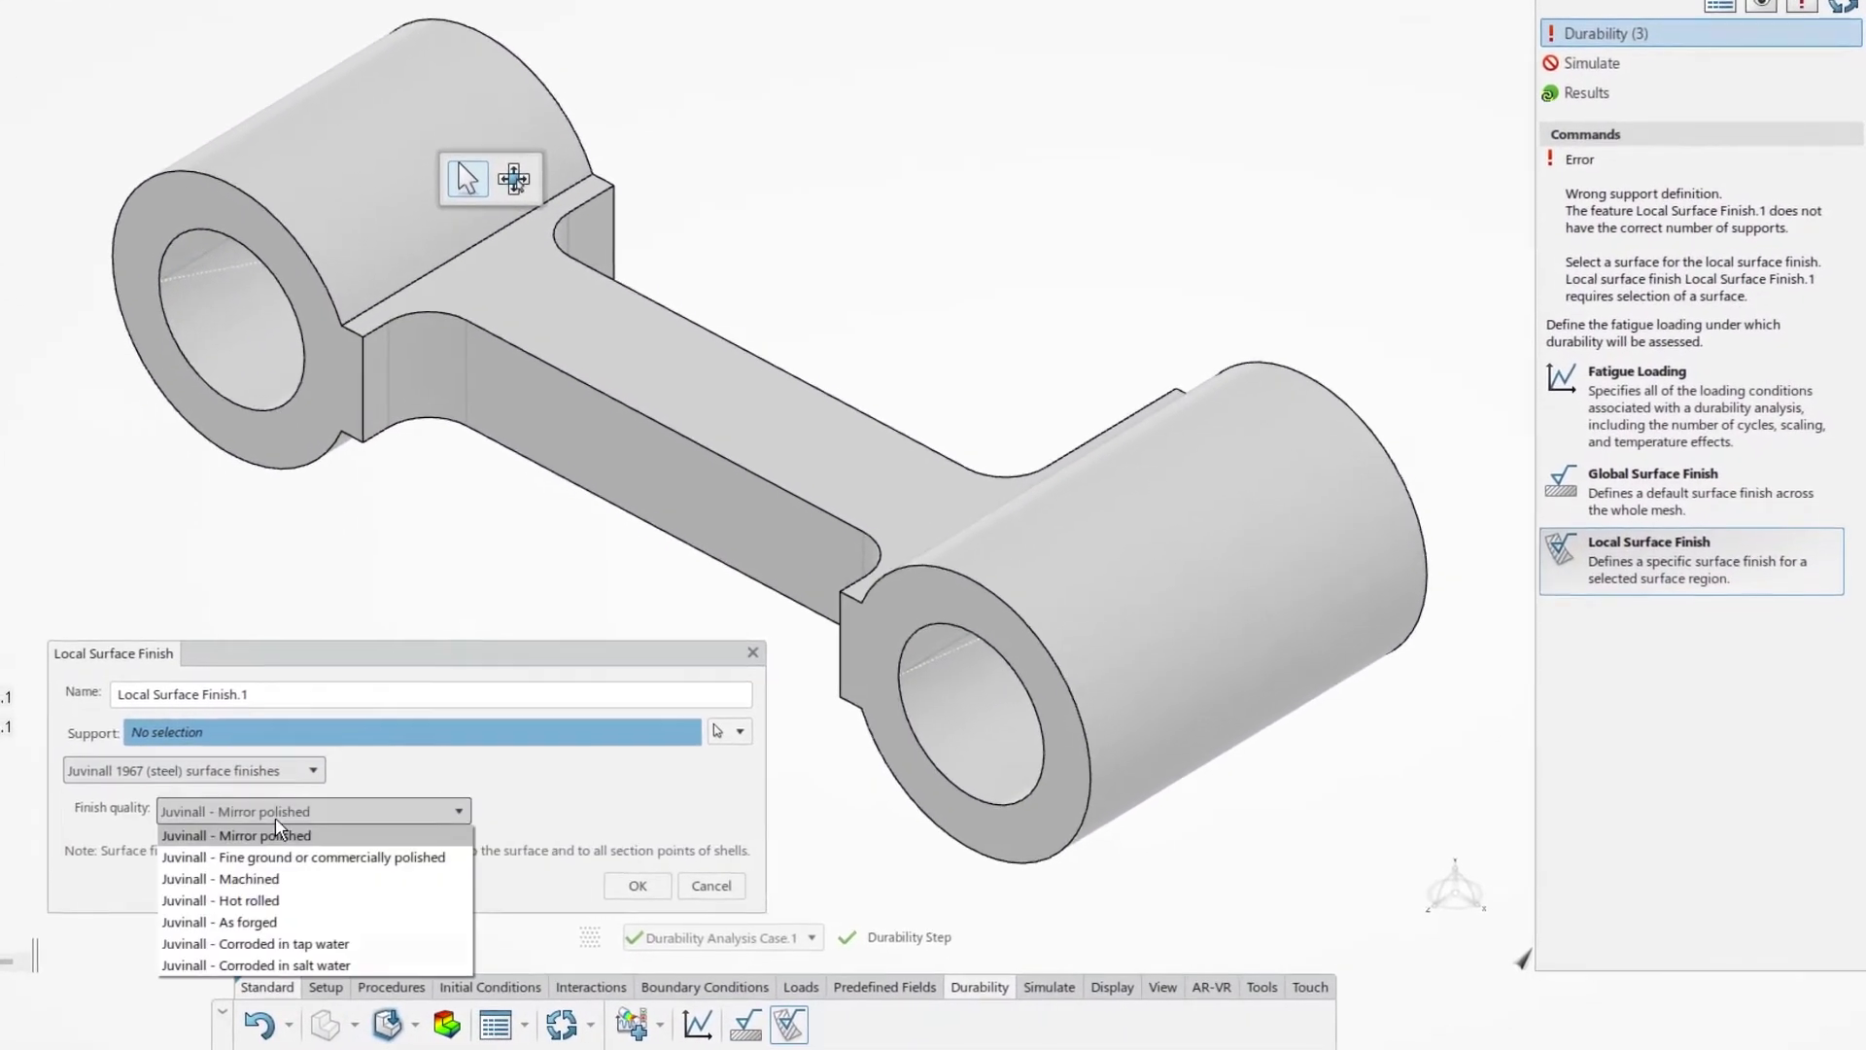
left_click(283, 856)
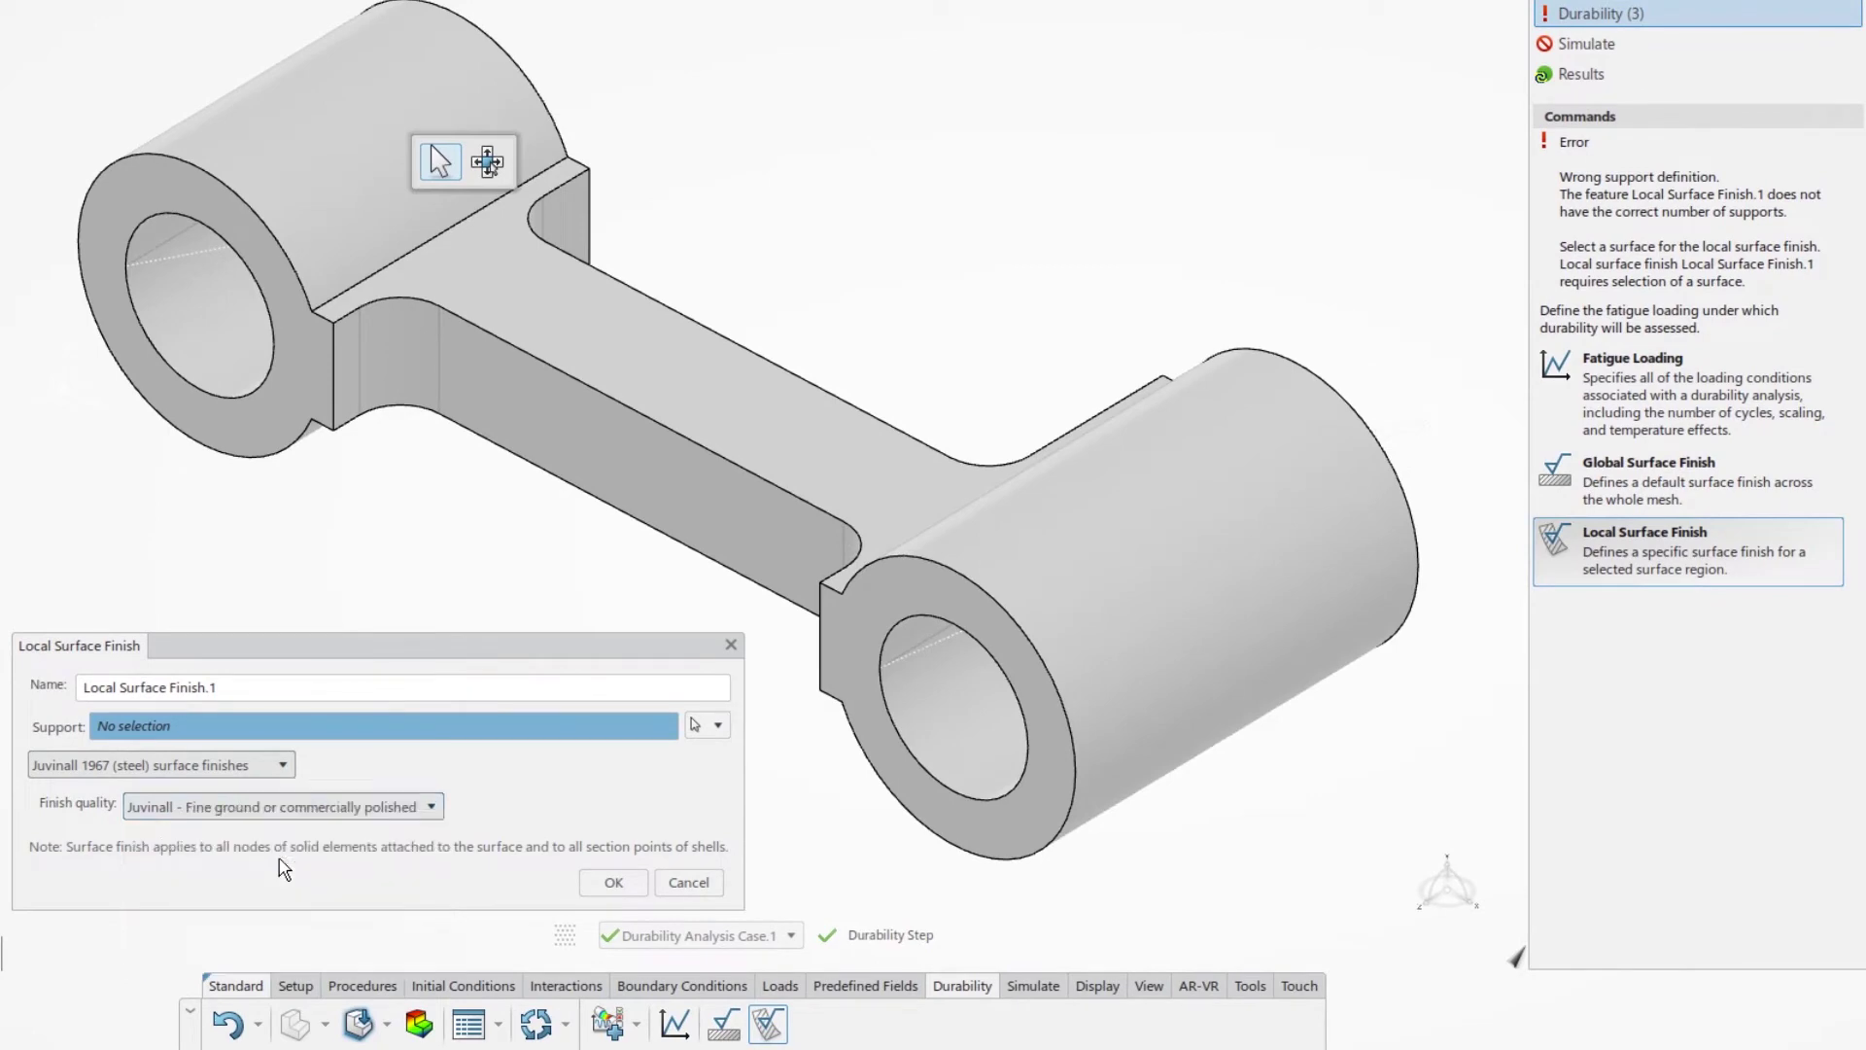
left_click(487, 161)
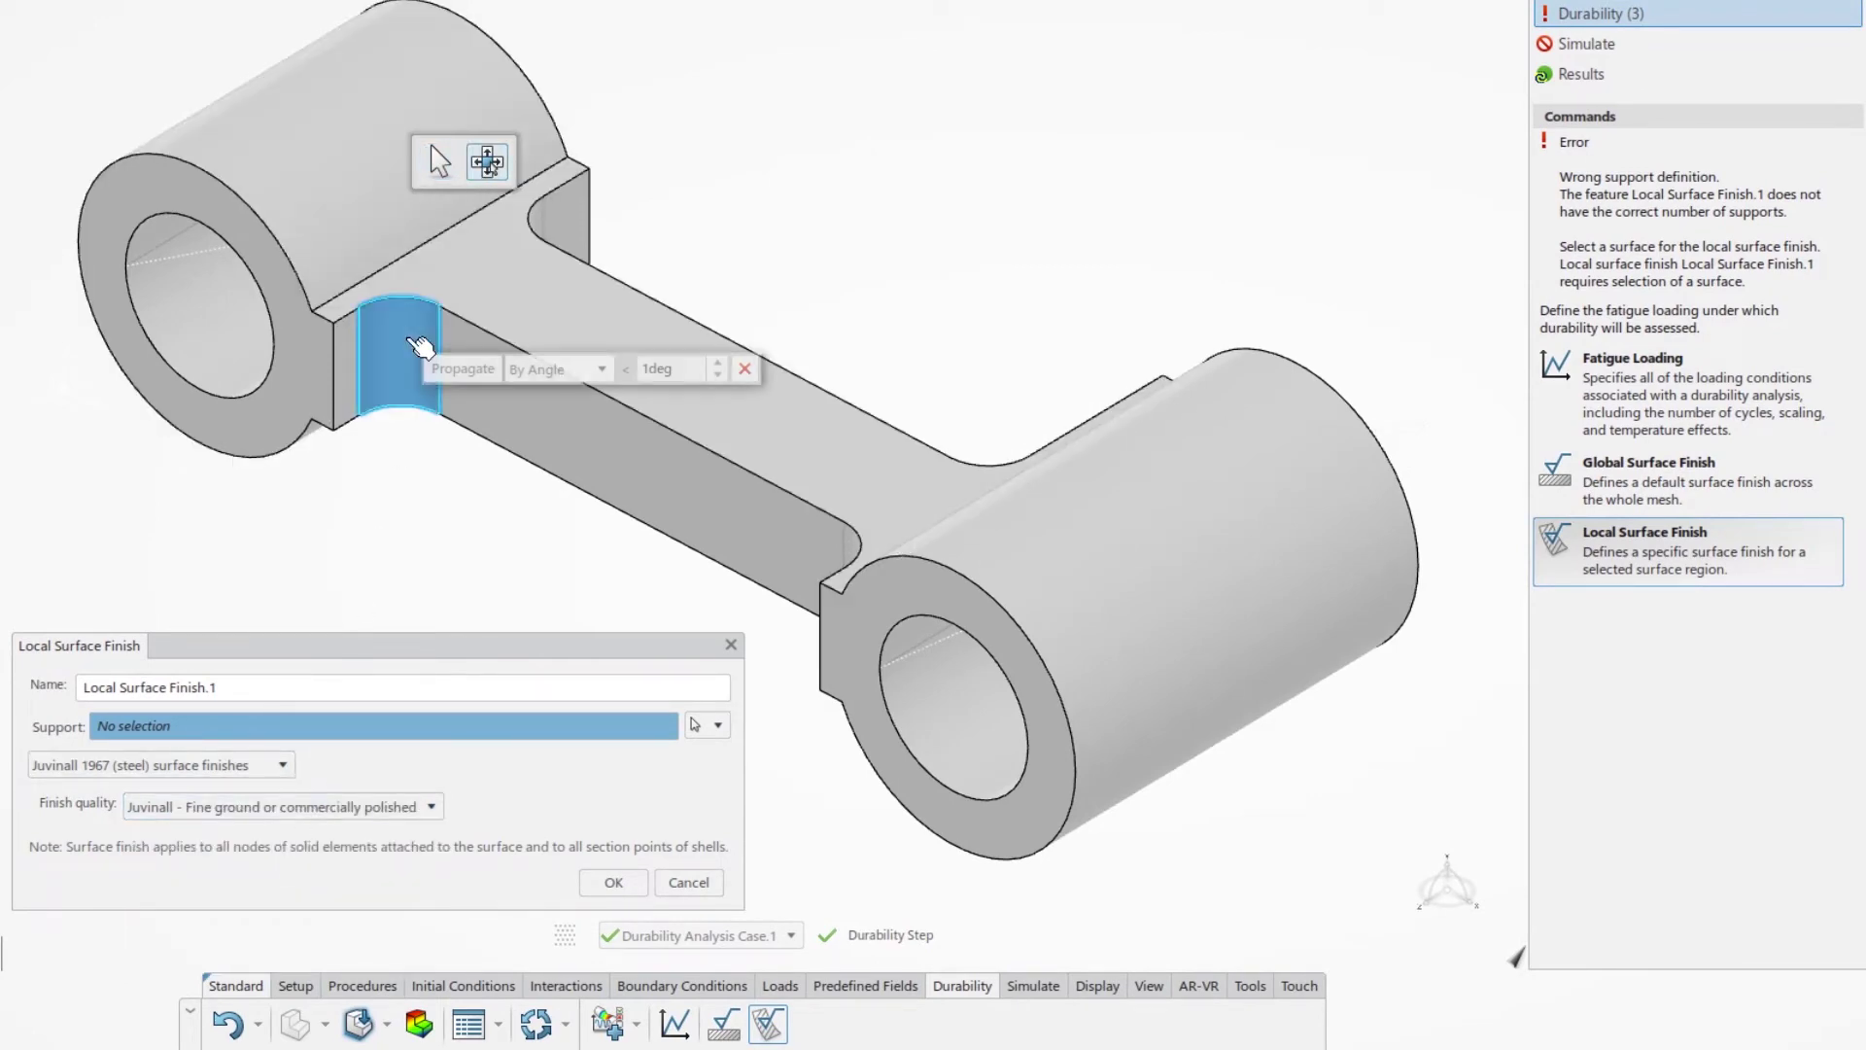
left_click(452, 372)
left_click(541, 259)
left_click(625, 236)
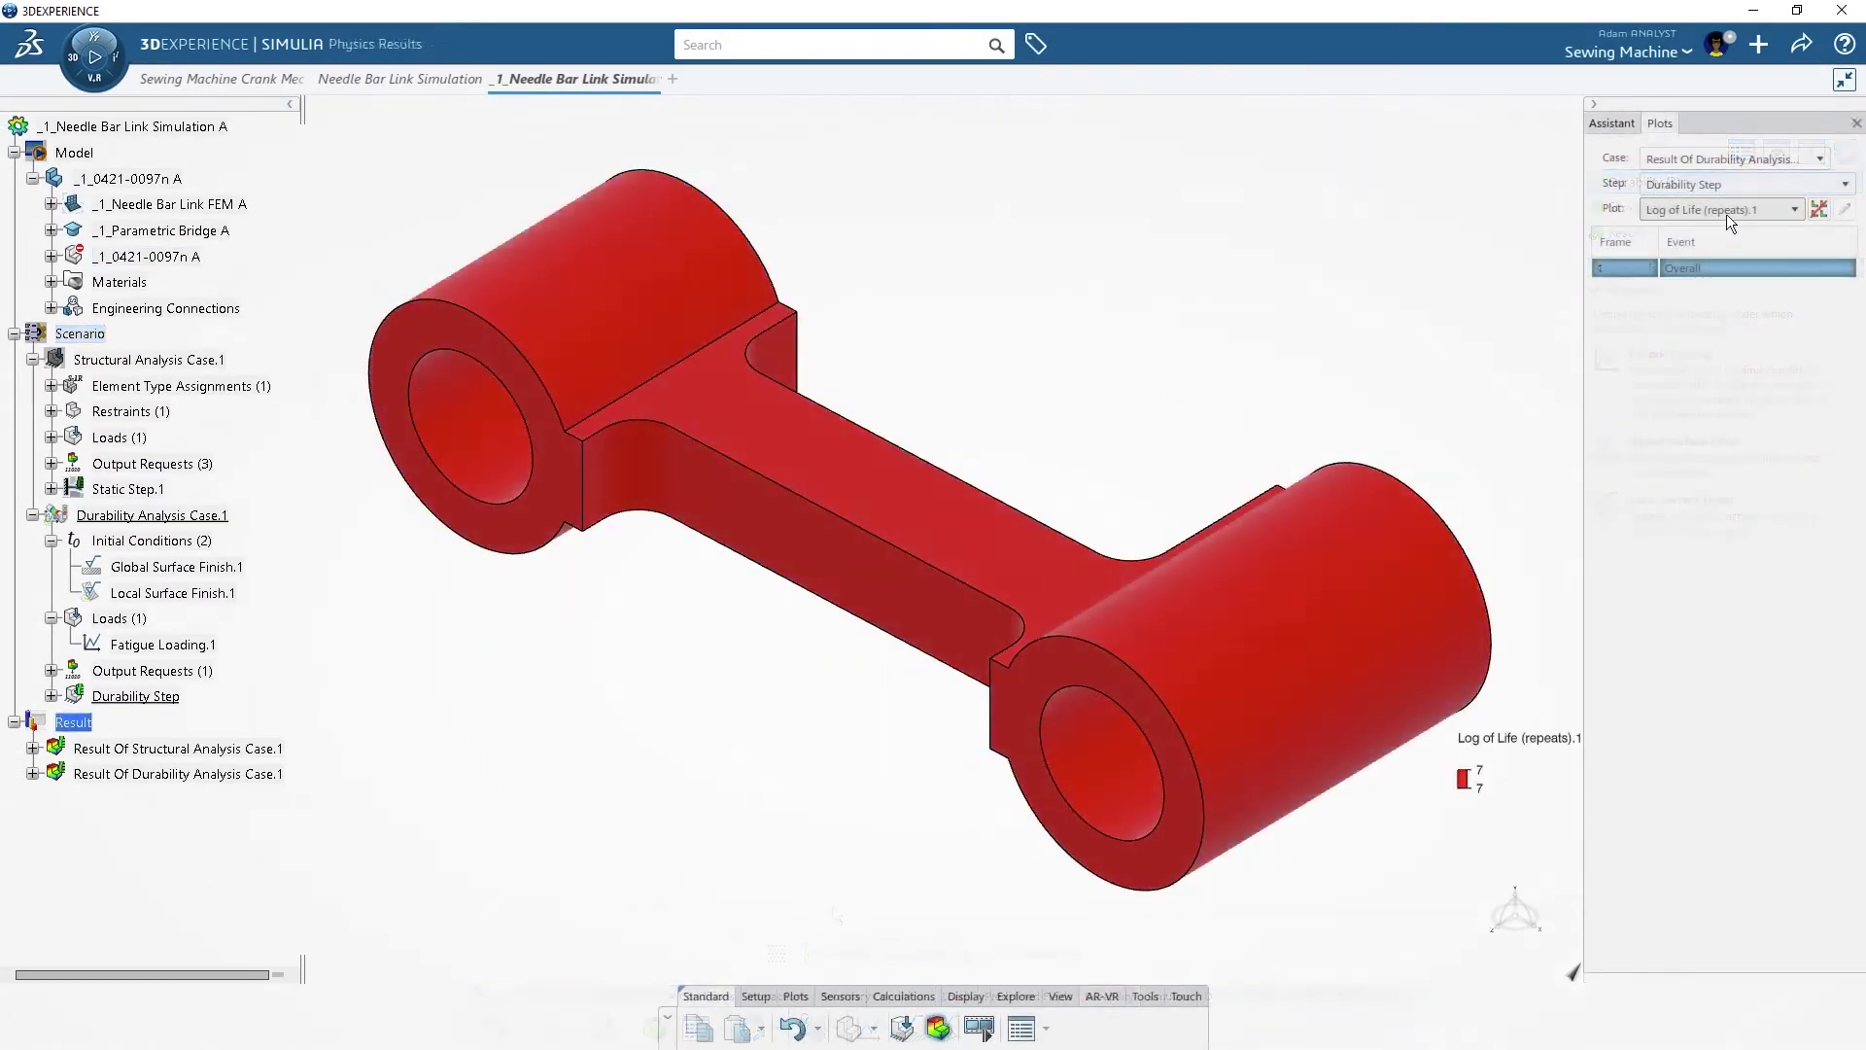
Step: Show the Damage.1 plot and orbit to bring the needle and throat plate into view
left_click(1726, 198)
left_click(1739, 267)
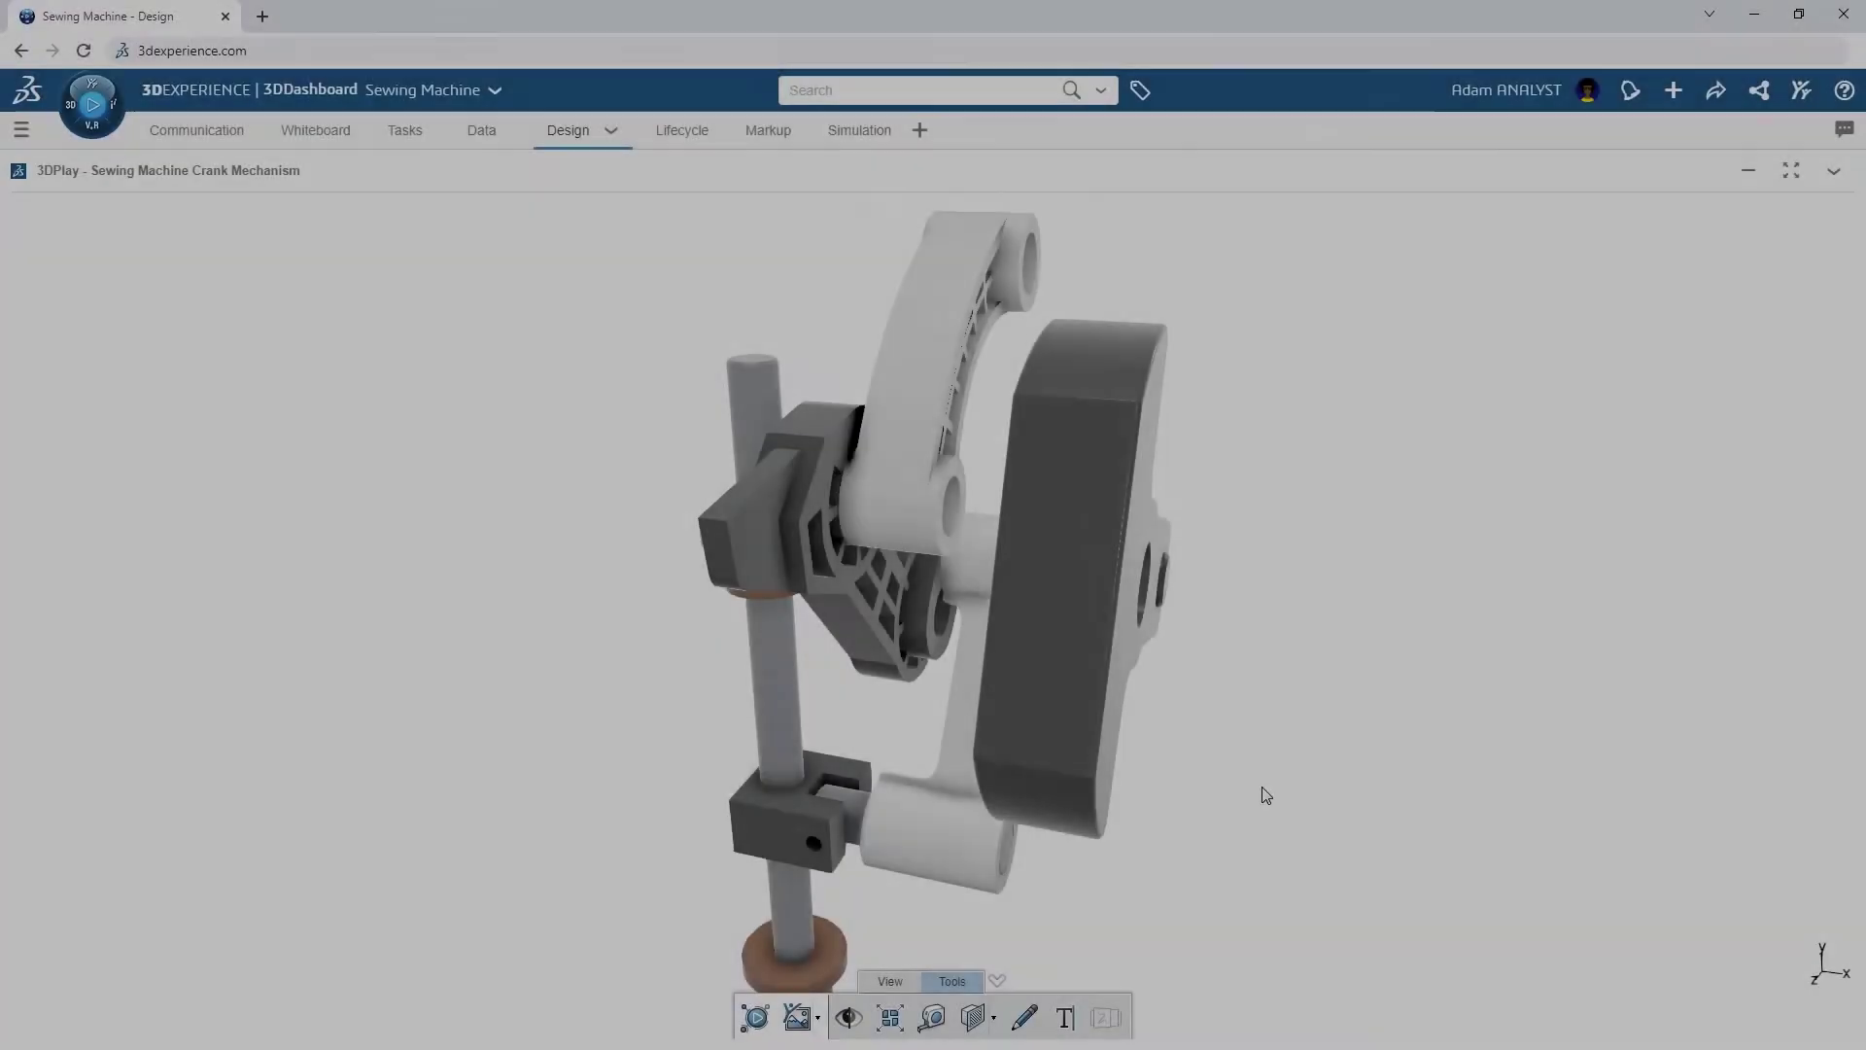
left_click_drag(1265, 795, 1175, 887)
middle_click_drag(1175, 888, 1171, 183)
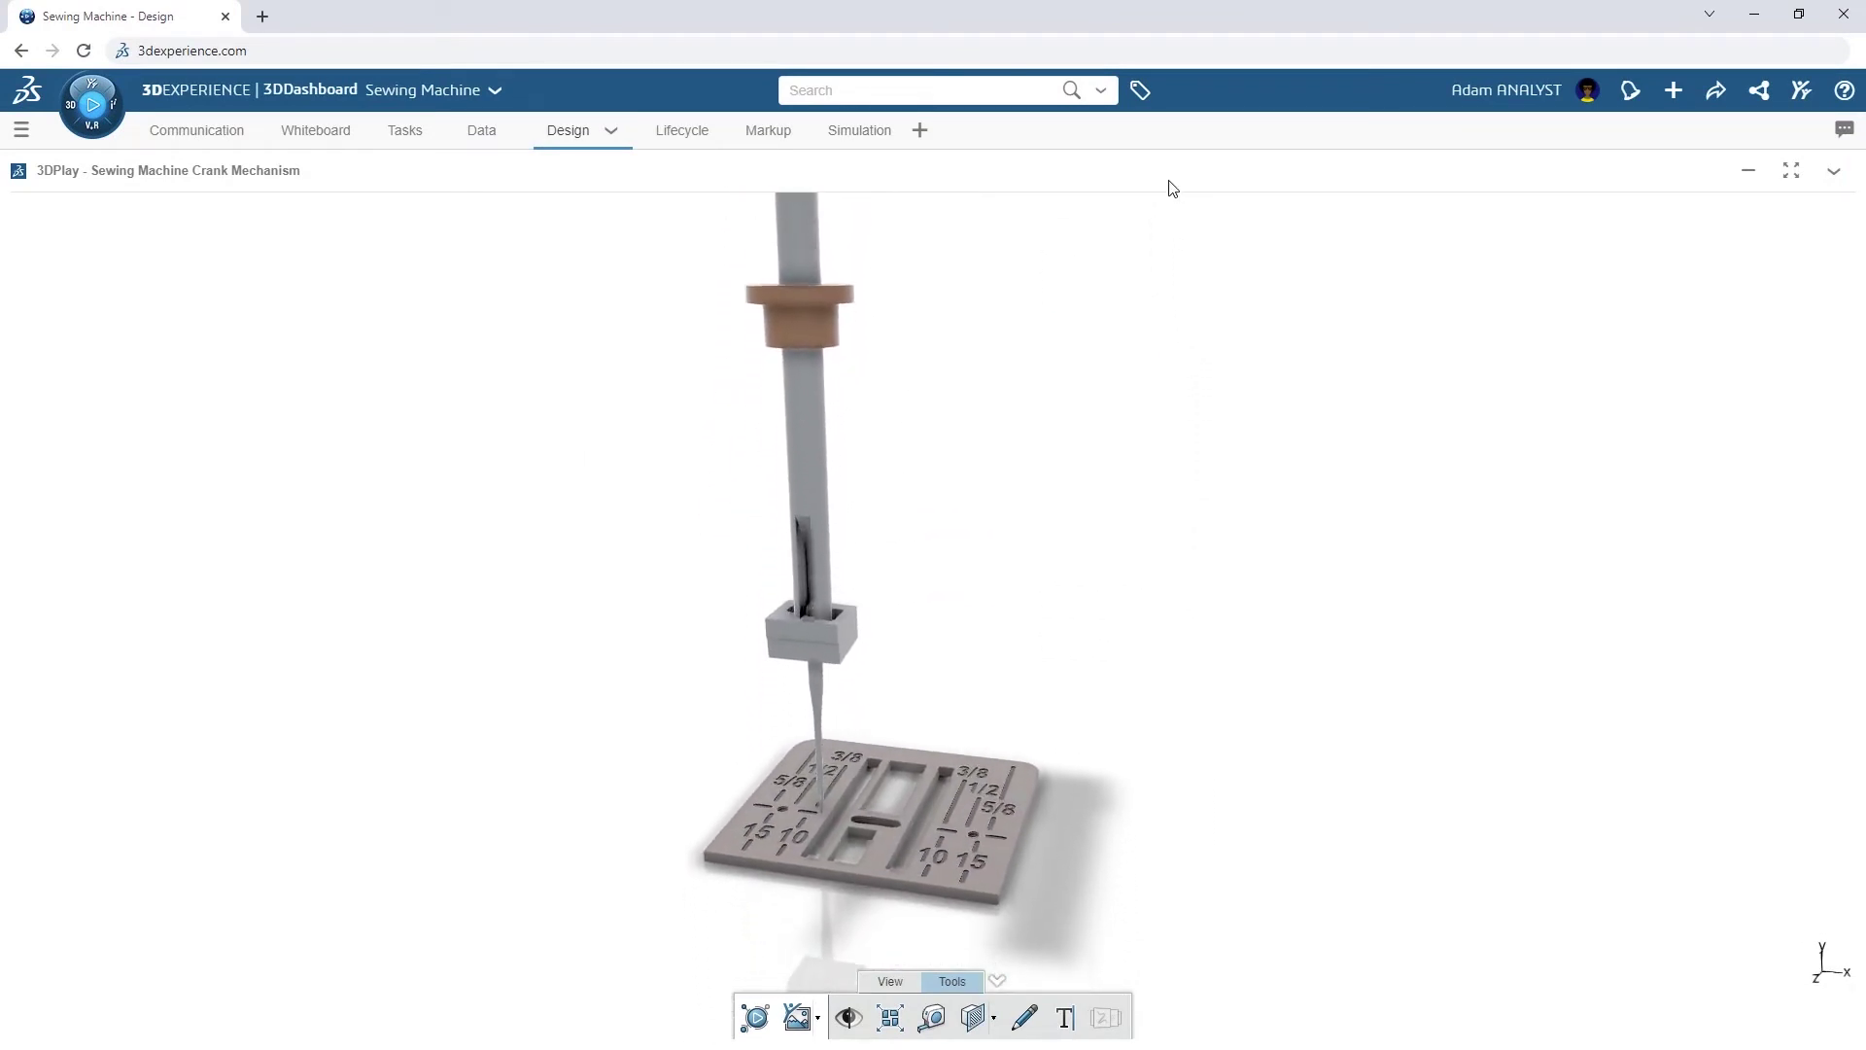
Step: Search the 3DDashboard for 'crank' to find the needle bar link simulation
left_click(925, 96)
type("crank")
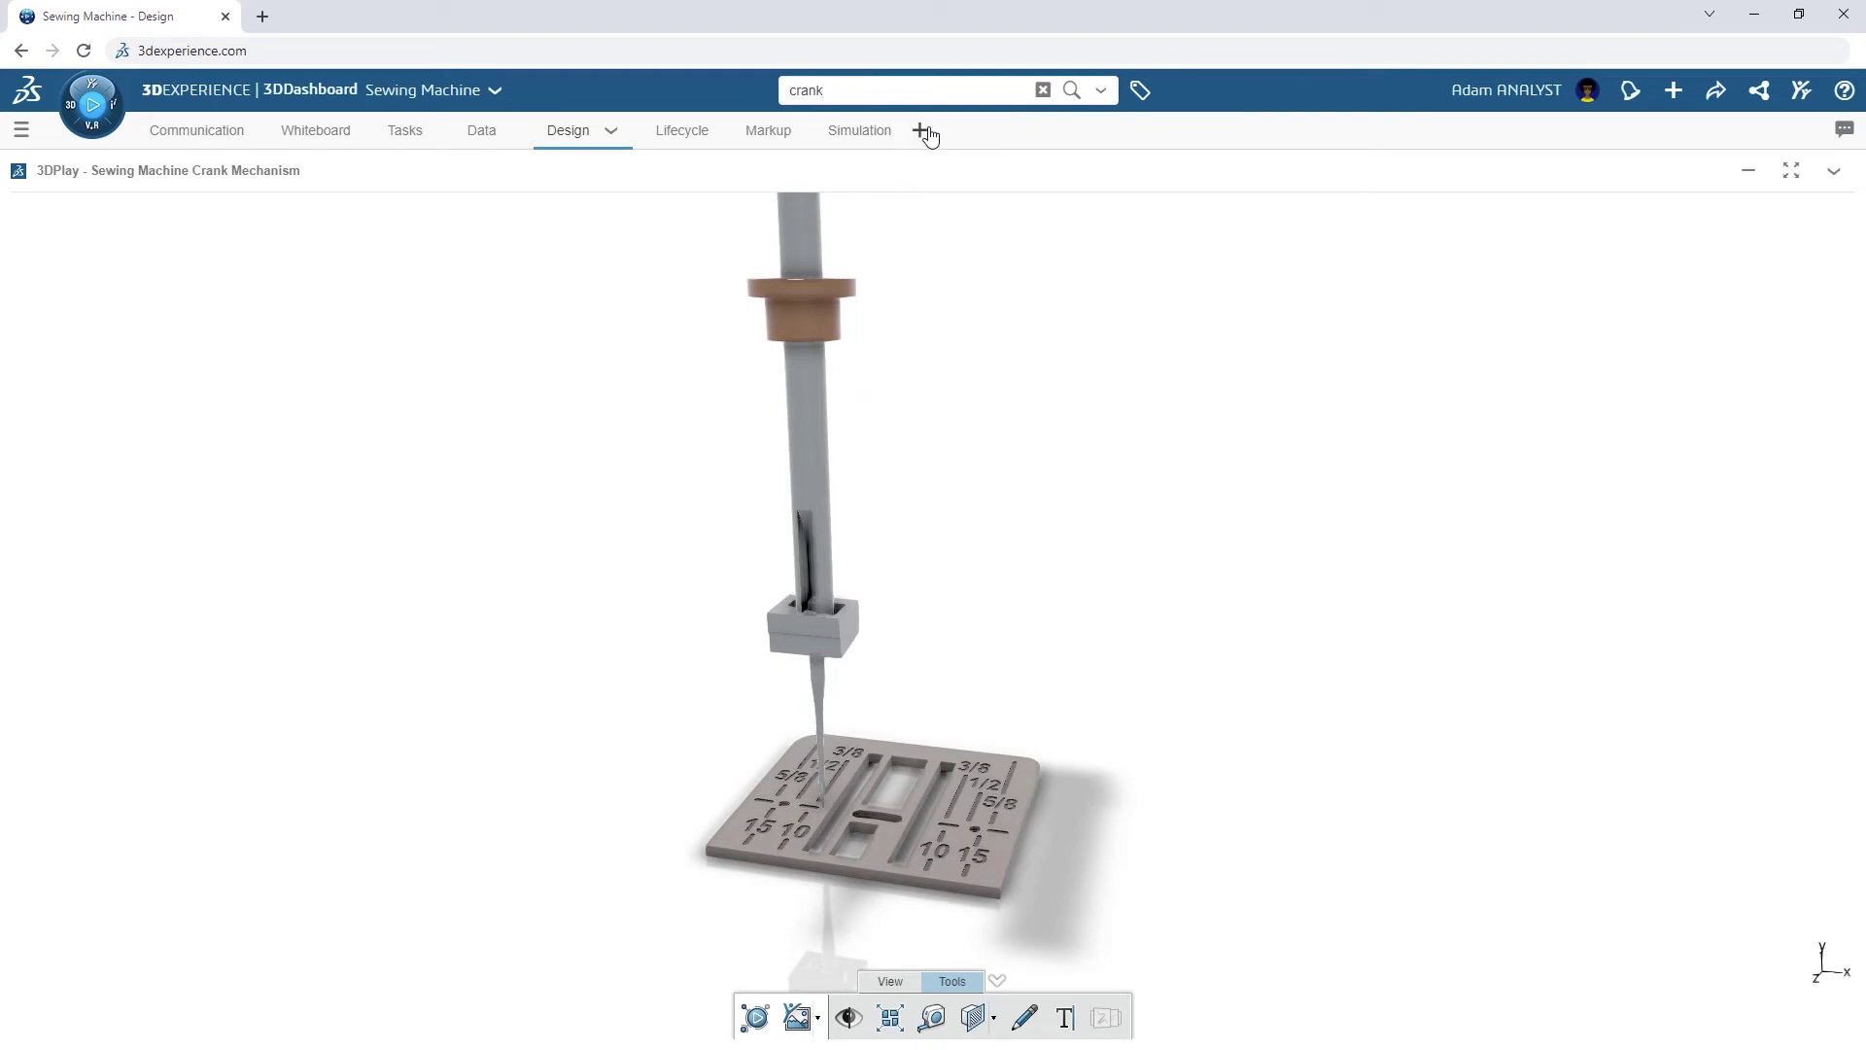
key("Return")
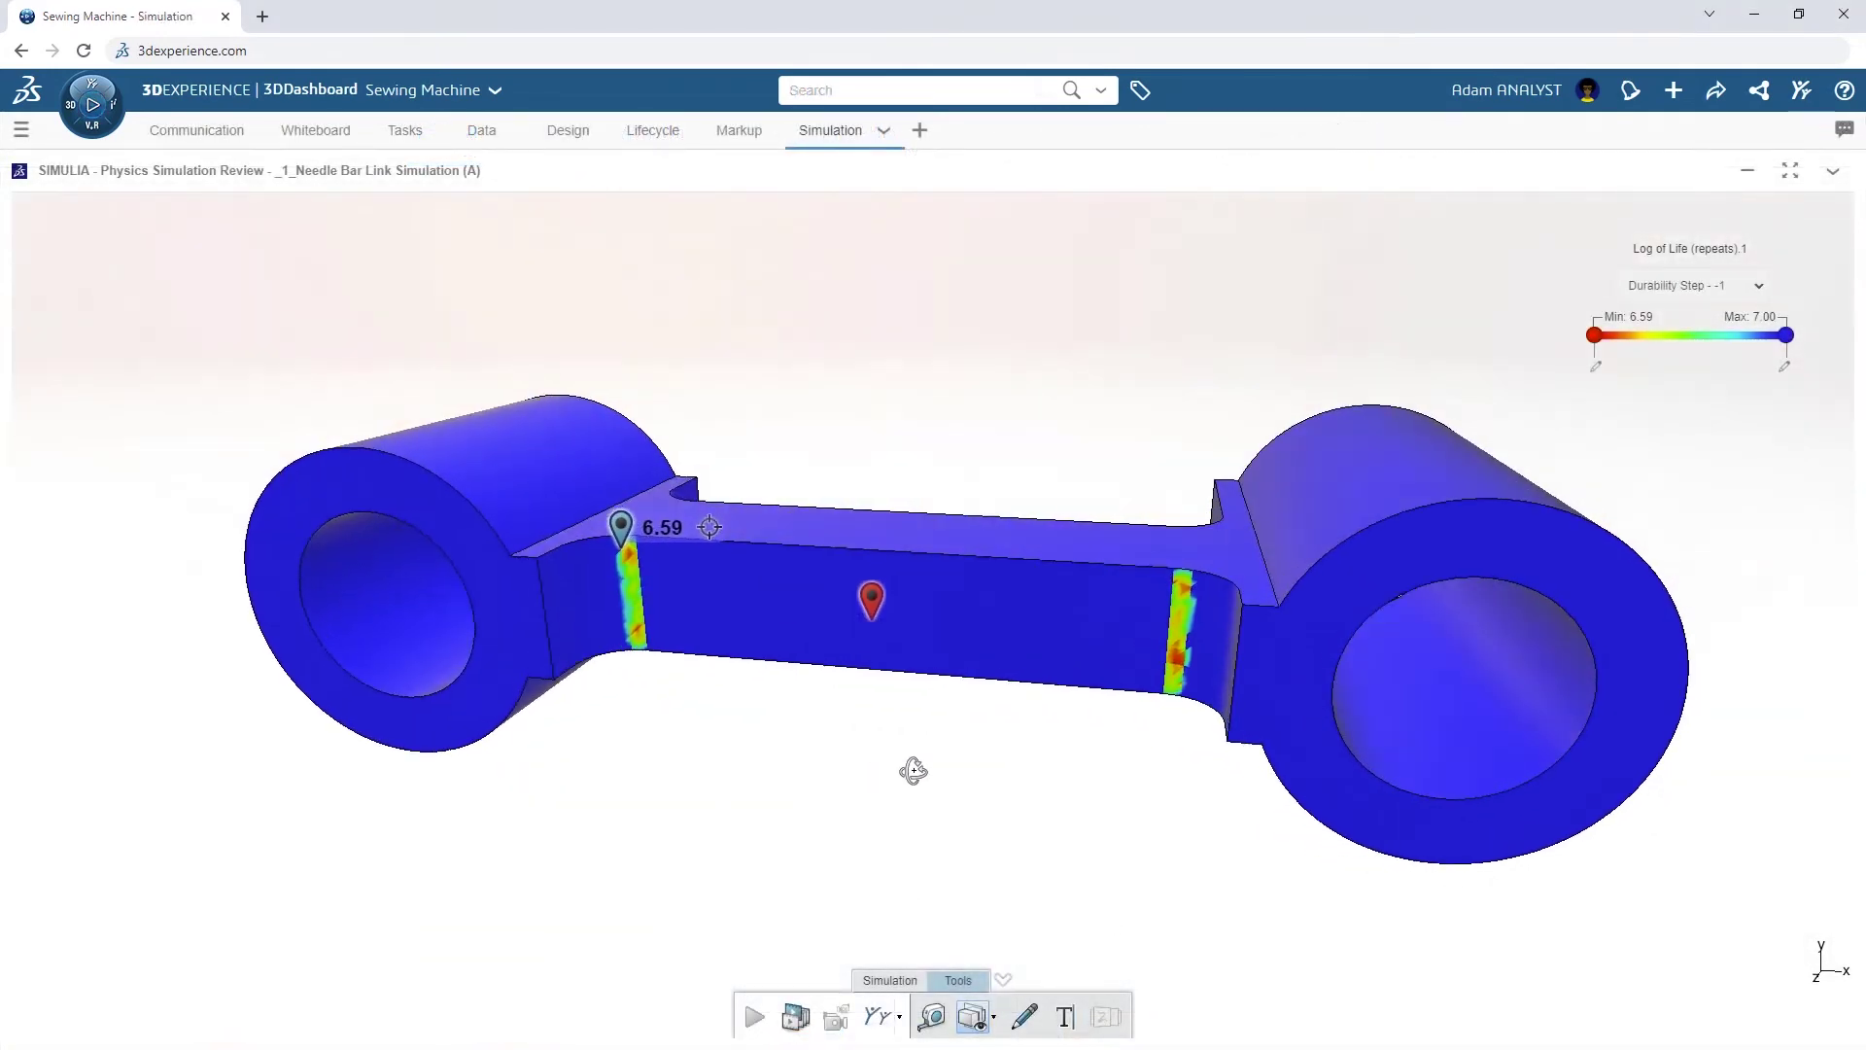
Step: Mark up the link's fillets in red and publish the view as 3D simulation media
middle_click_drag(913, 771, 914, 777)
left_click(1030, 1017)
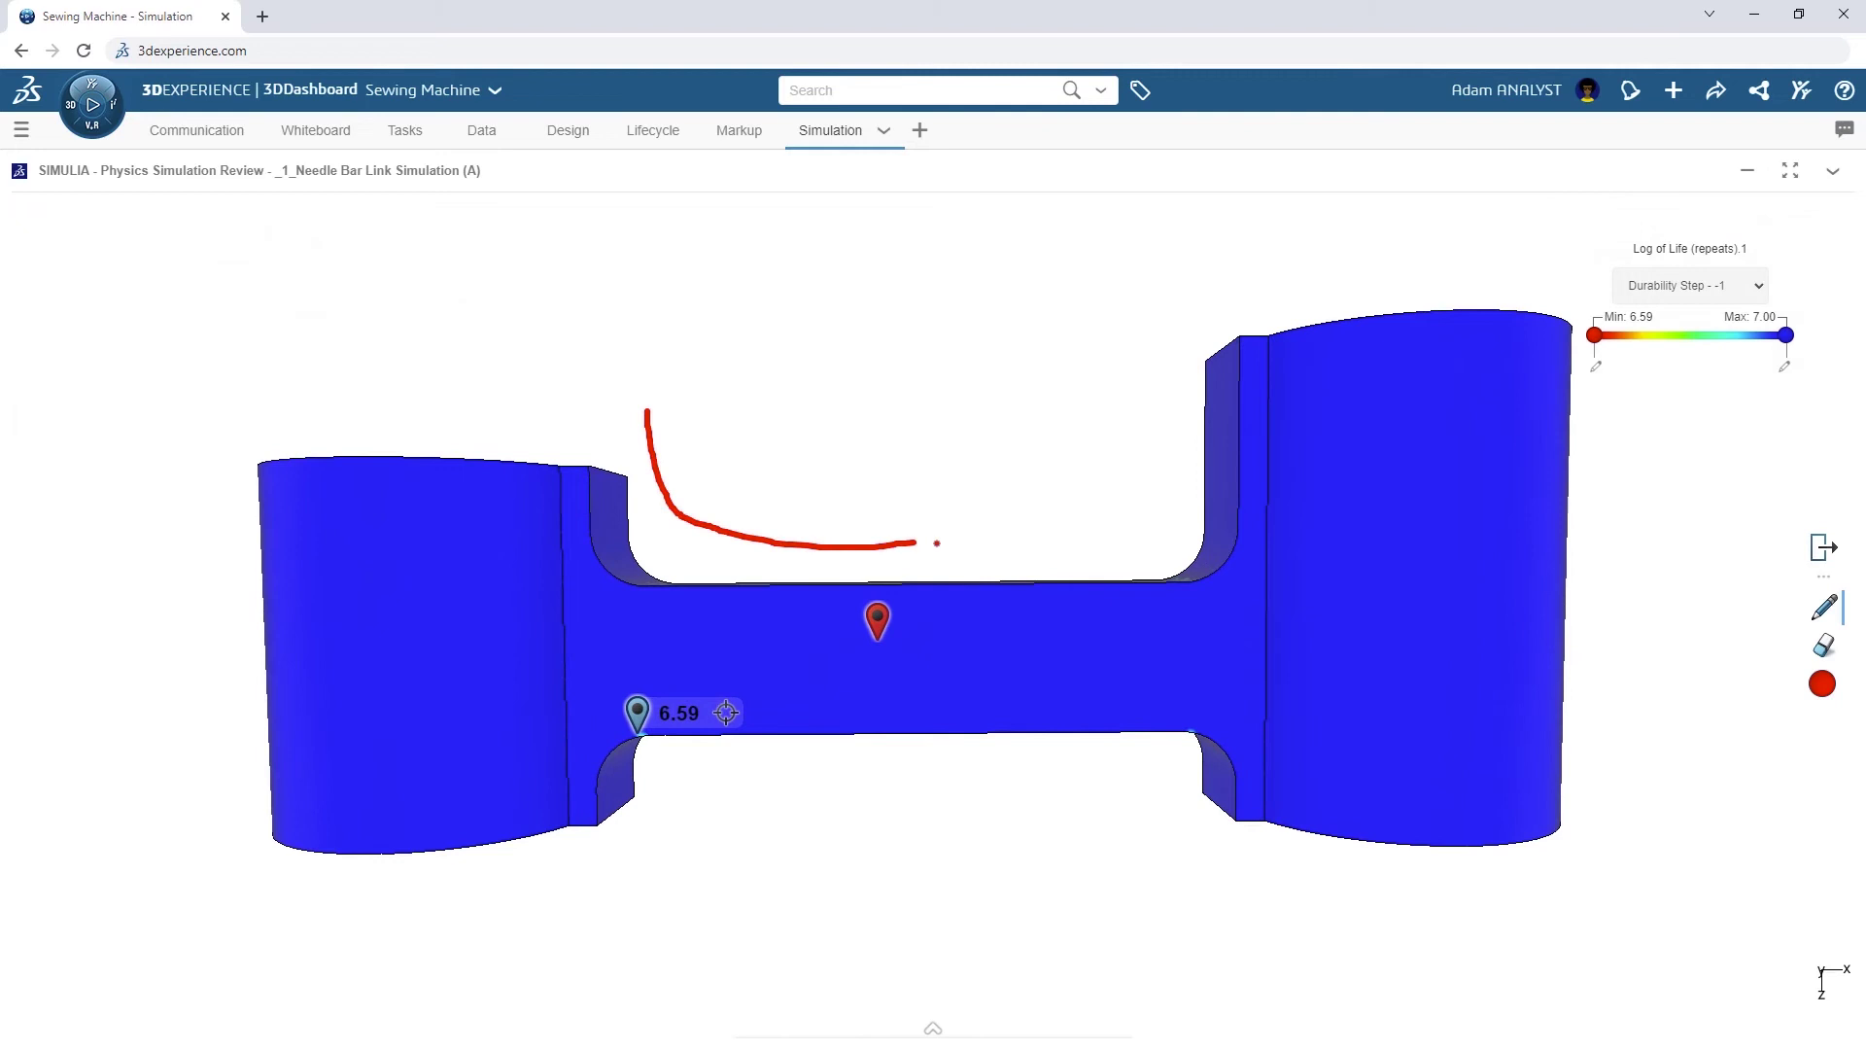
left_click(880, 1017)
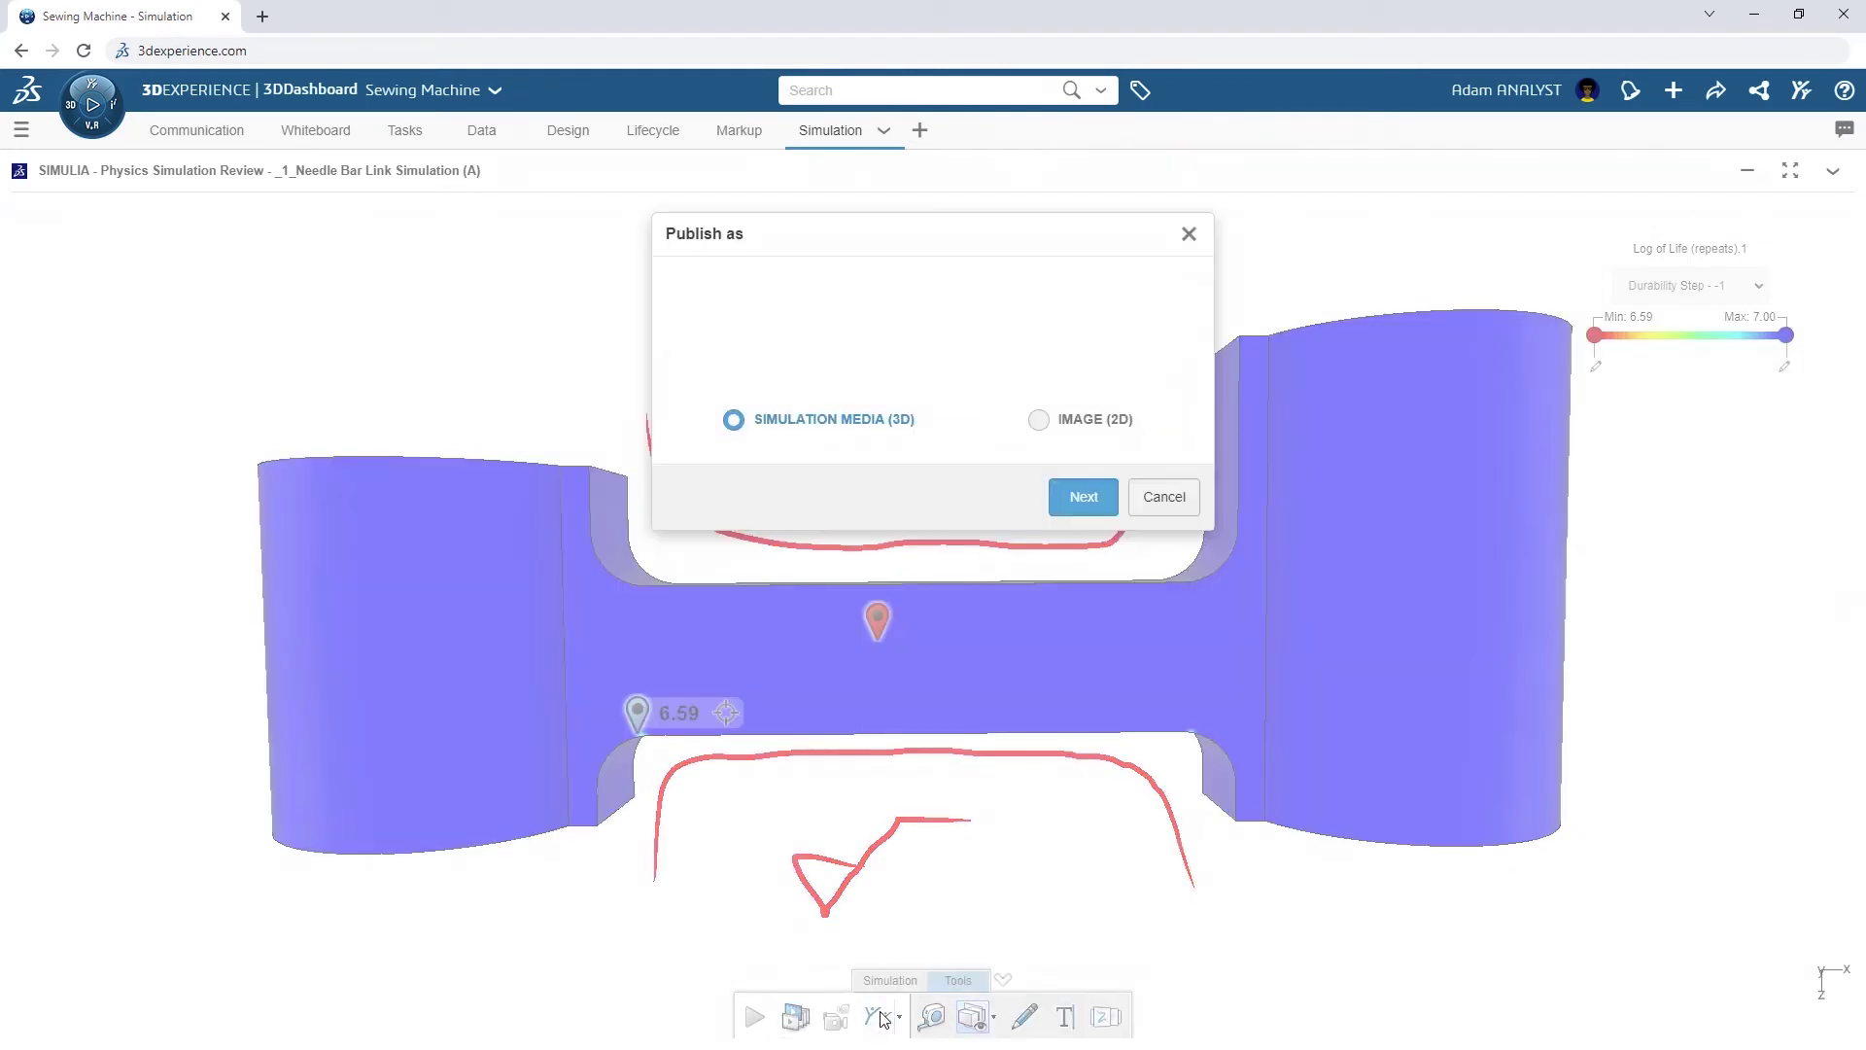
left_click(1083, 498)
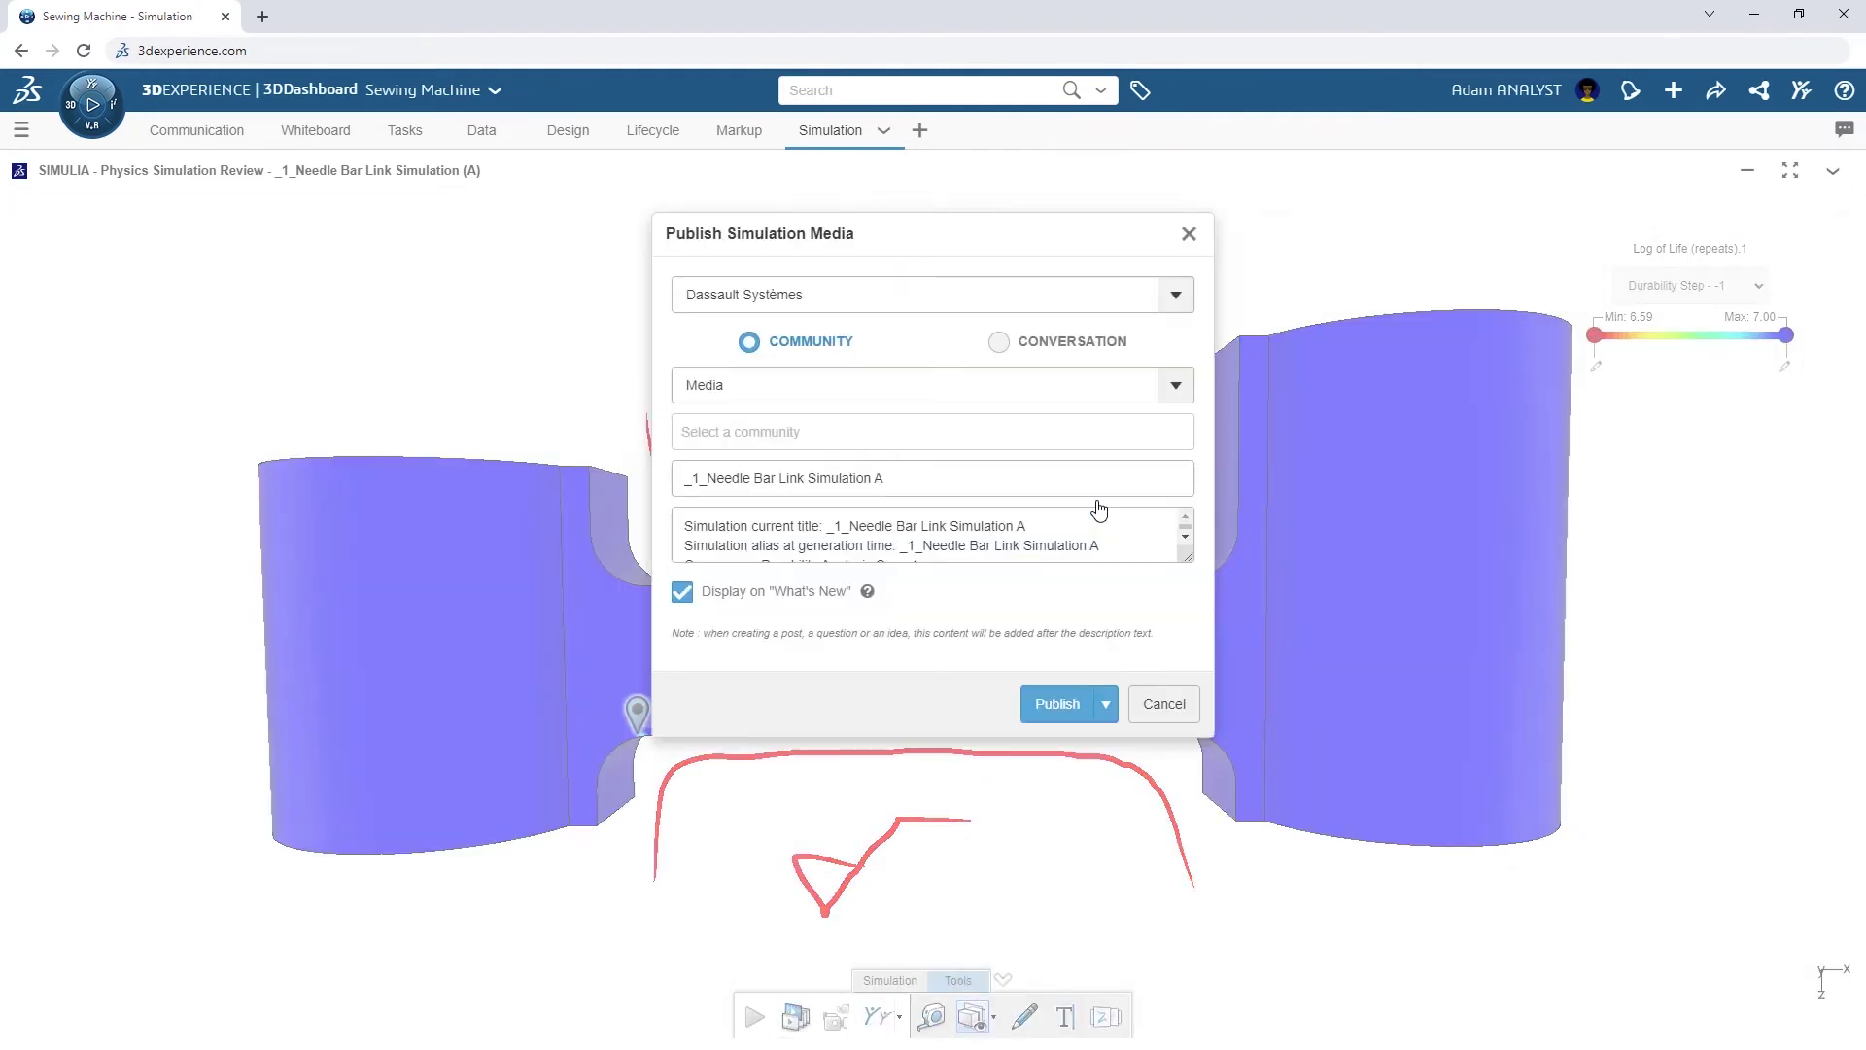